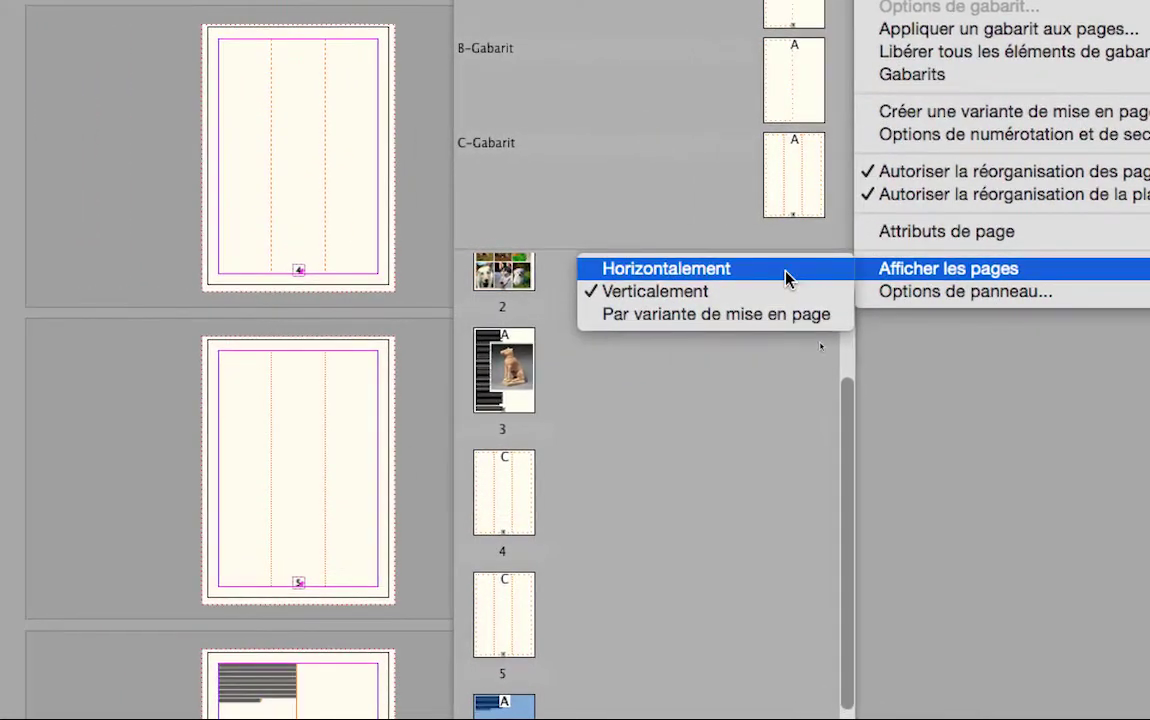
Display the document pages horizontally in the Pages panel and widen the panel so all seven pages fit in one row.
click(785, 273)
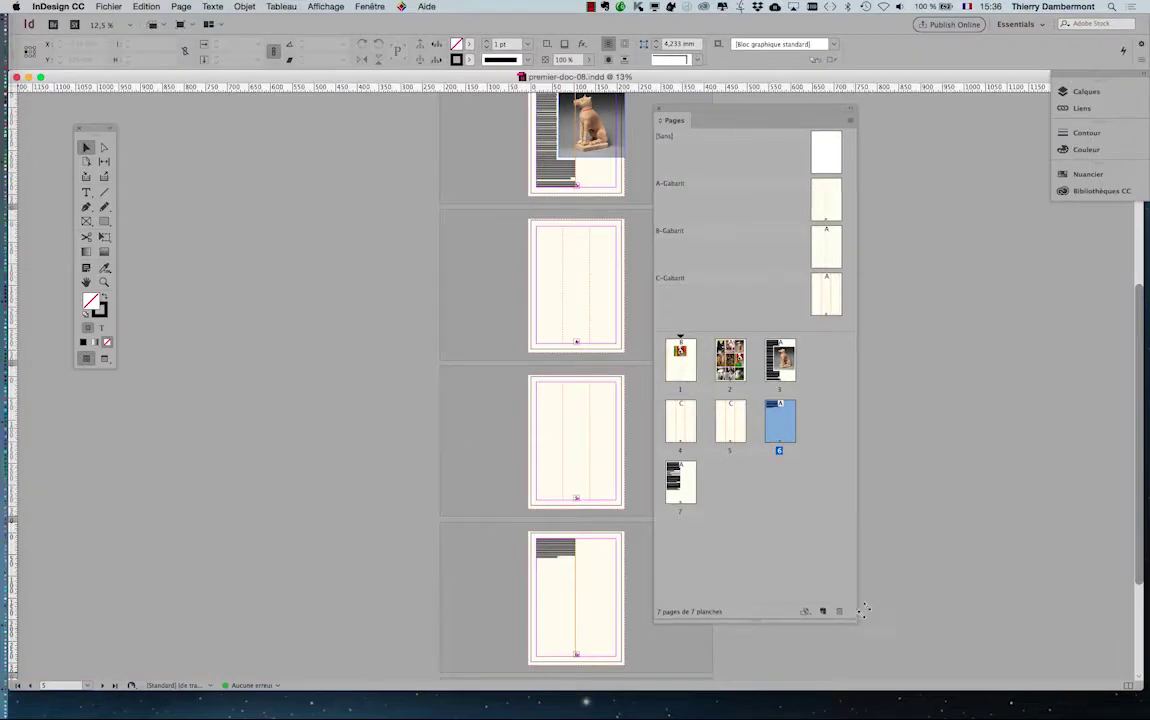
drag(864, 611, 1052, 437)
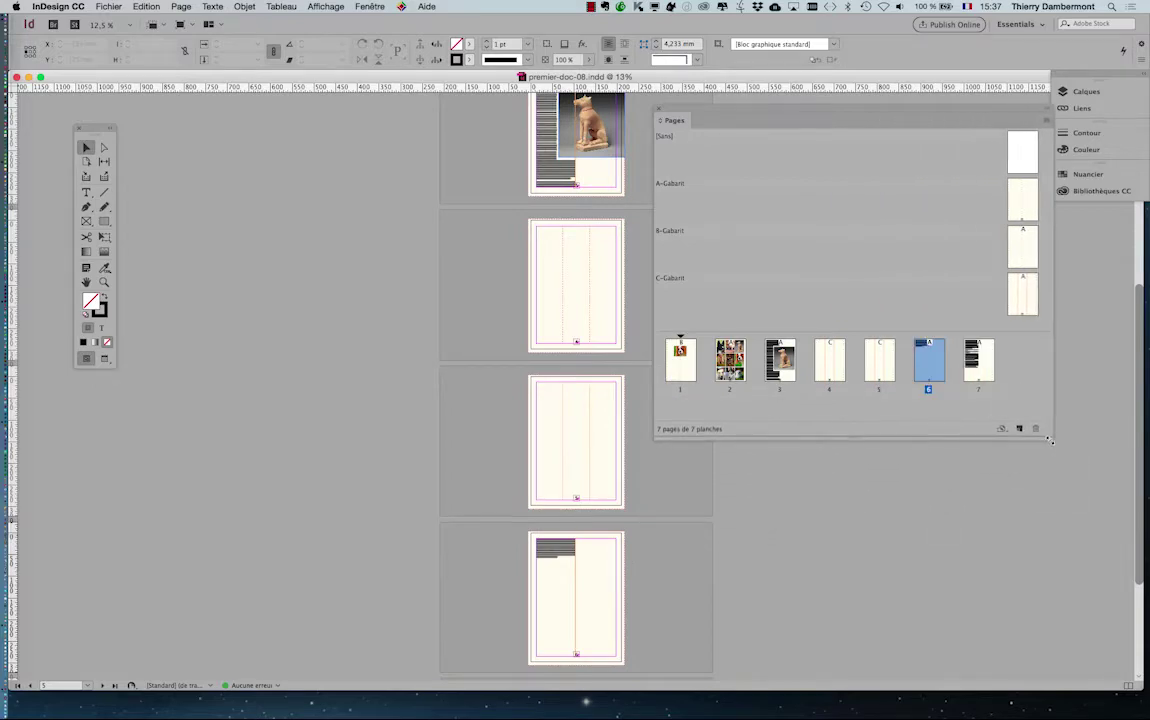
click(807, 403)
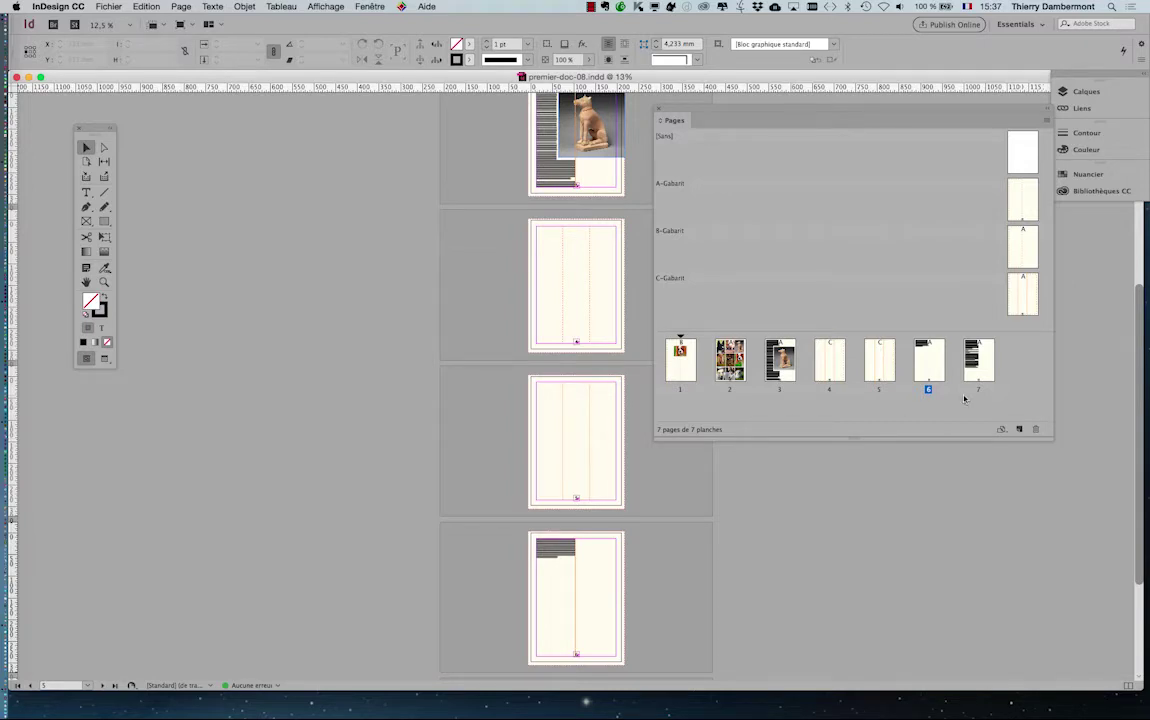
Review the thumbnail size, icon and layout settings in the Pages panel options, and close them.
drag(1028, 111, 1010, 117)
click(1024, 121)
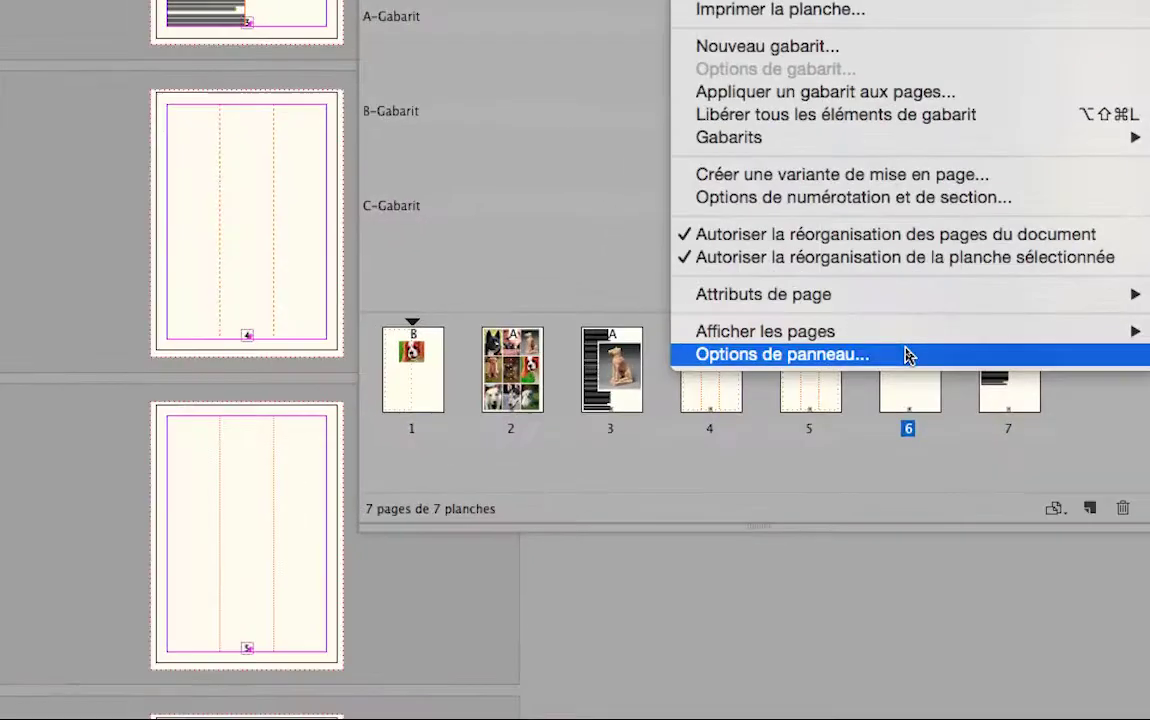
click(906, 355)
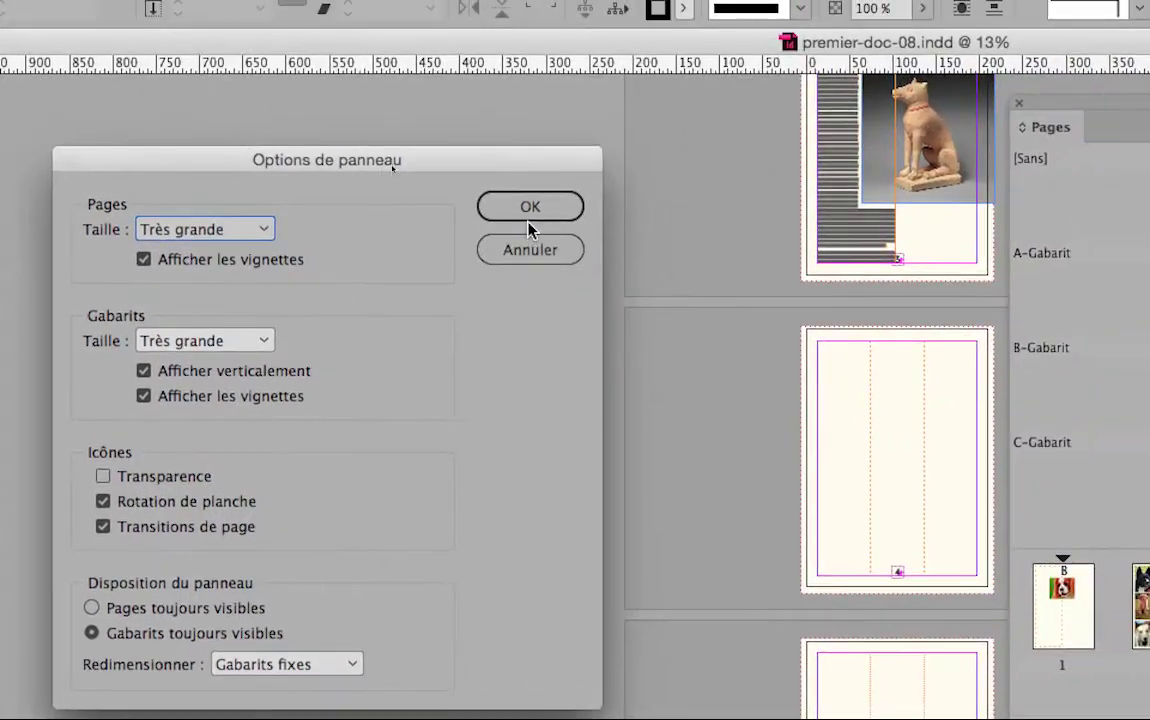
click(571, 179)
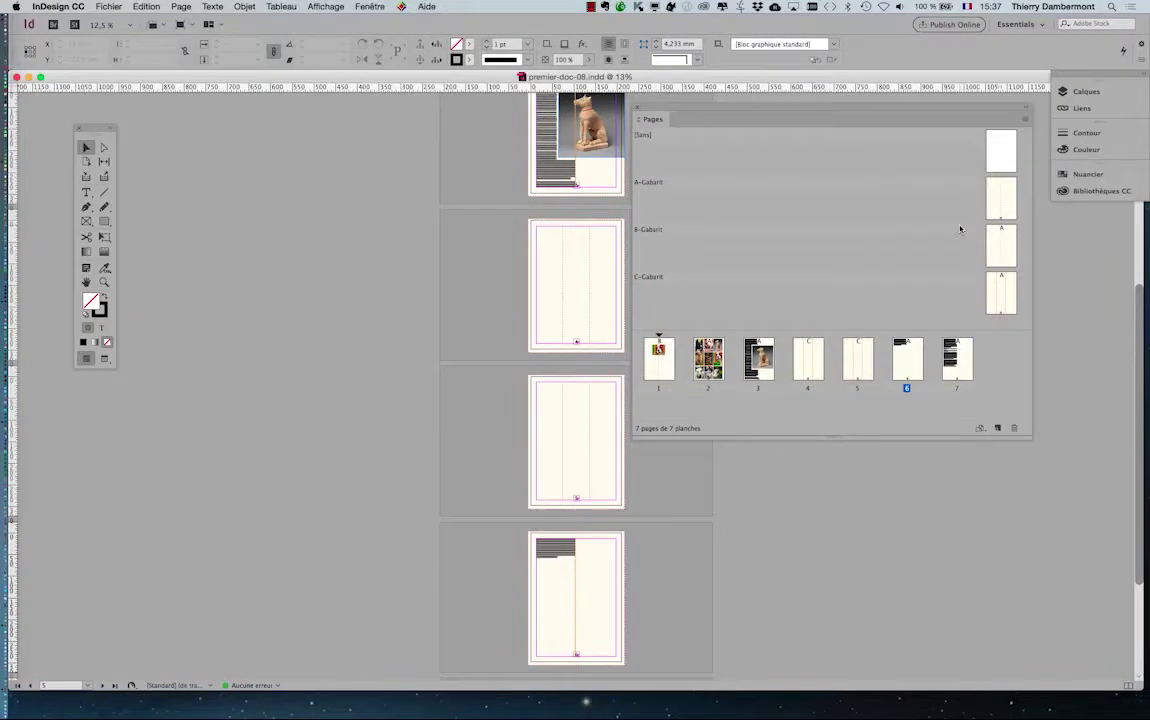
Open the C-Gabarit master page, fit it in the window and arrange the Pages panel and toolbox around it.
click(1004, 301)
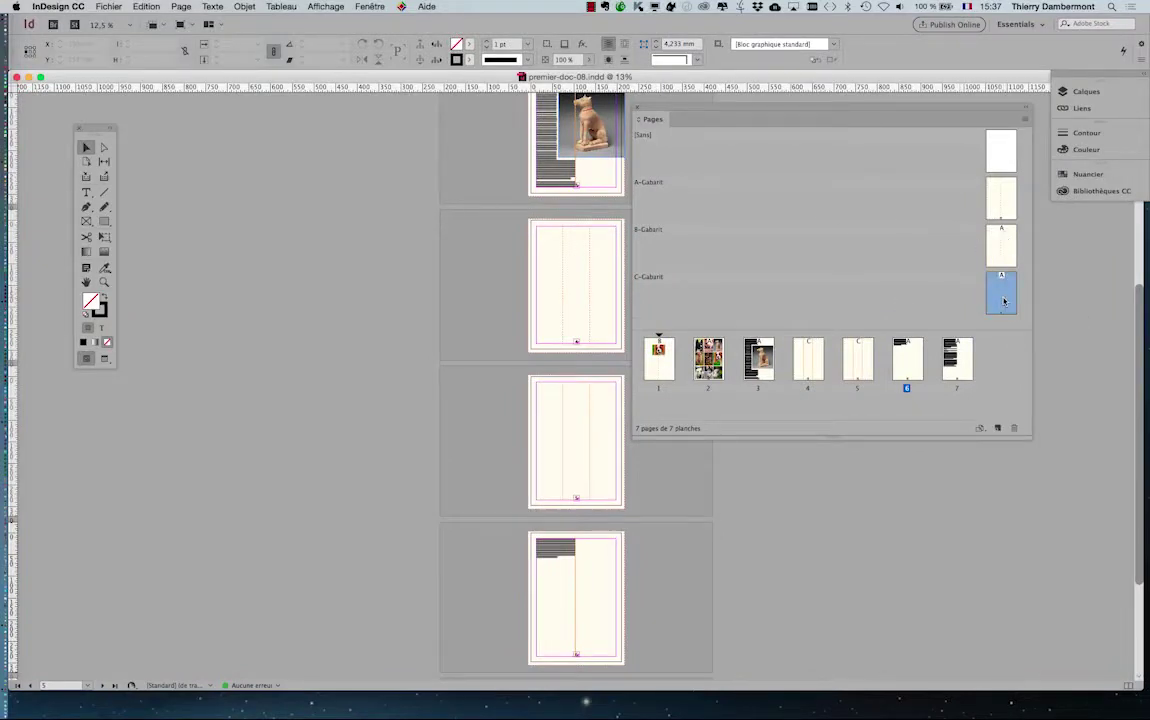
double_click(1004, 301)
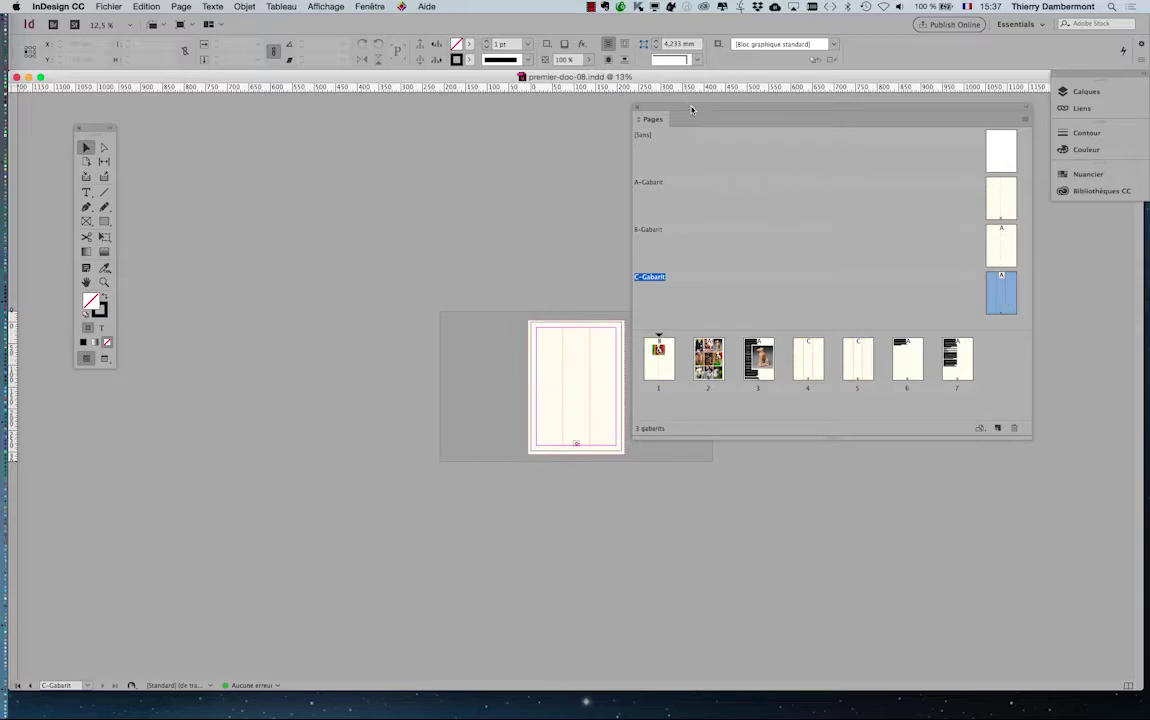
drag(690, 108, 847, 161)
key(super+0)
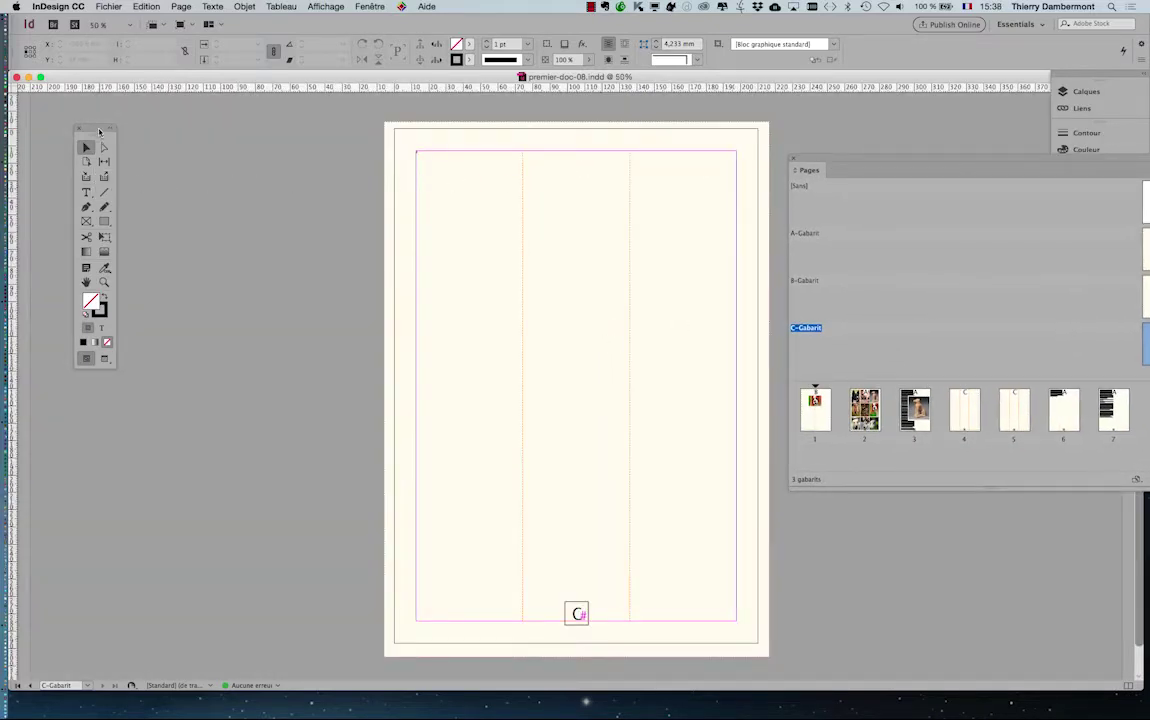
drag(98, 130, 361, 165)
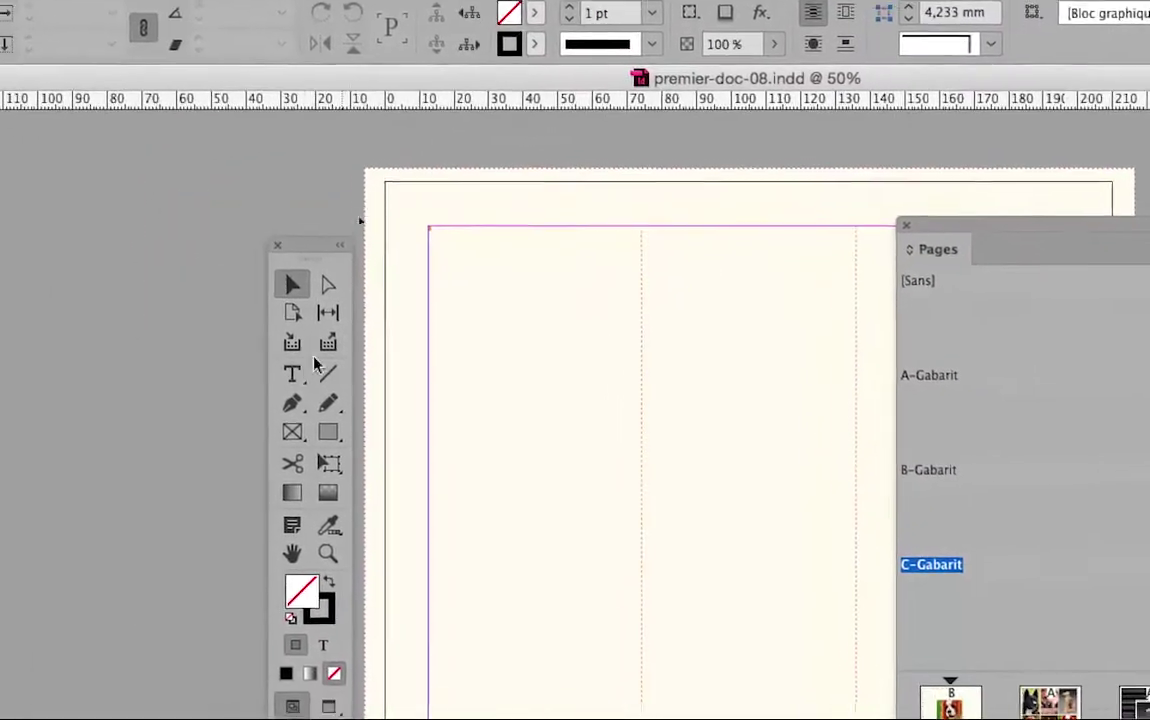
Fill the linked three-column text frames on the C-Gabarit master with placeholder text.
click(310, 368)
click(477, 359)
right_click(478, 372)
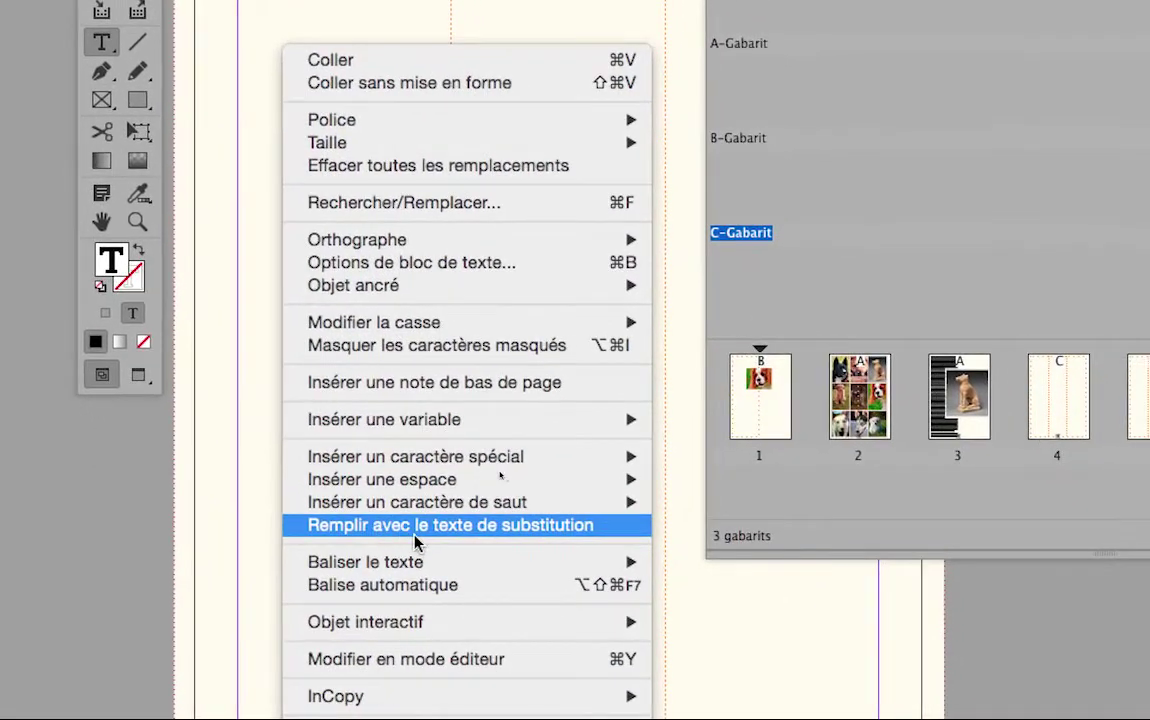
click(411, 539)
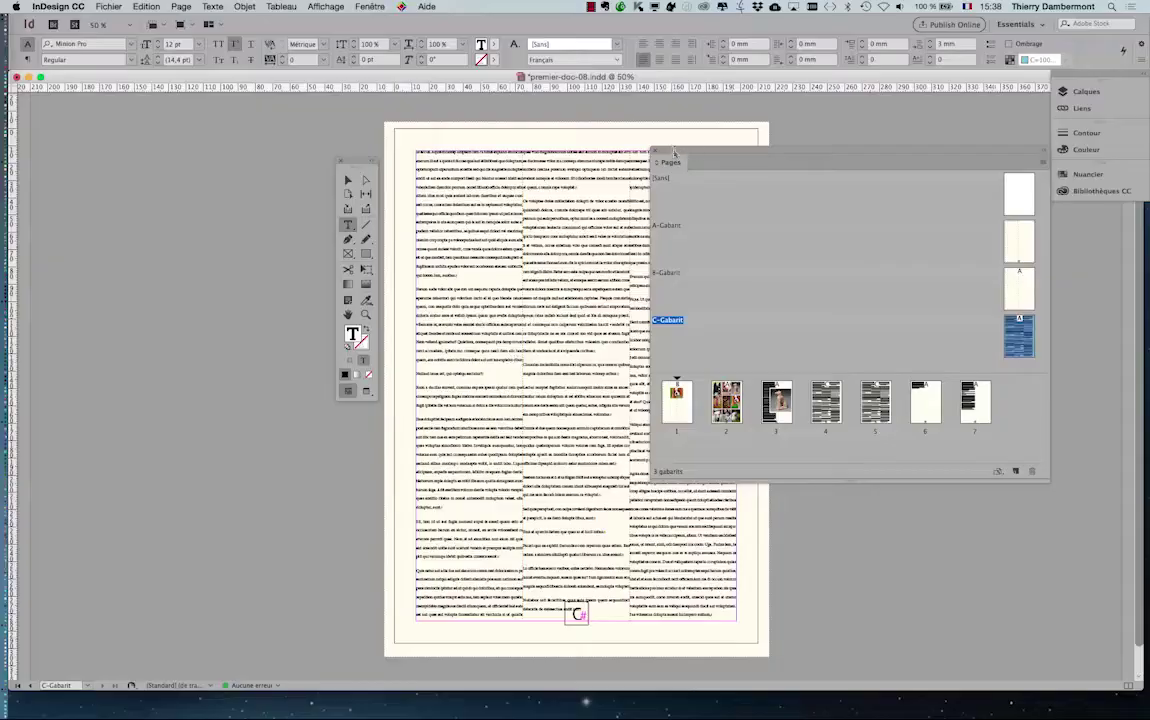
Show the paragraph styles and arrange the Pages, toolbox and styles panels clear of the master page.
drag(675, 152, 875, 187)
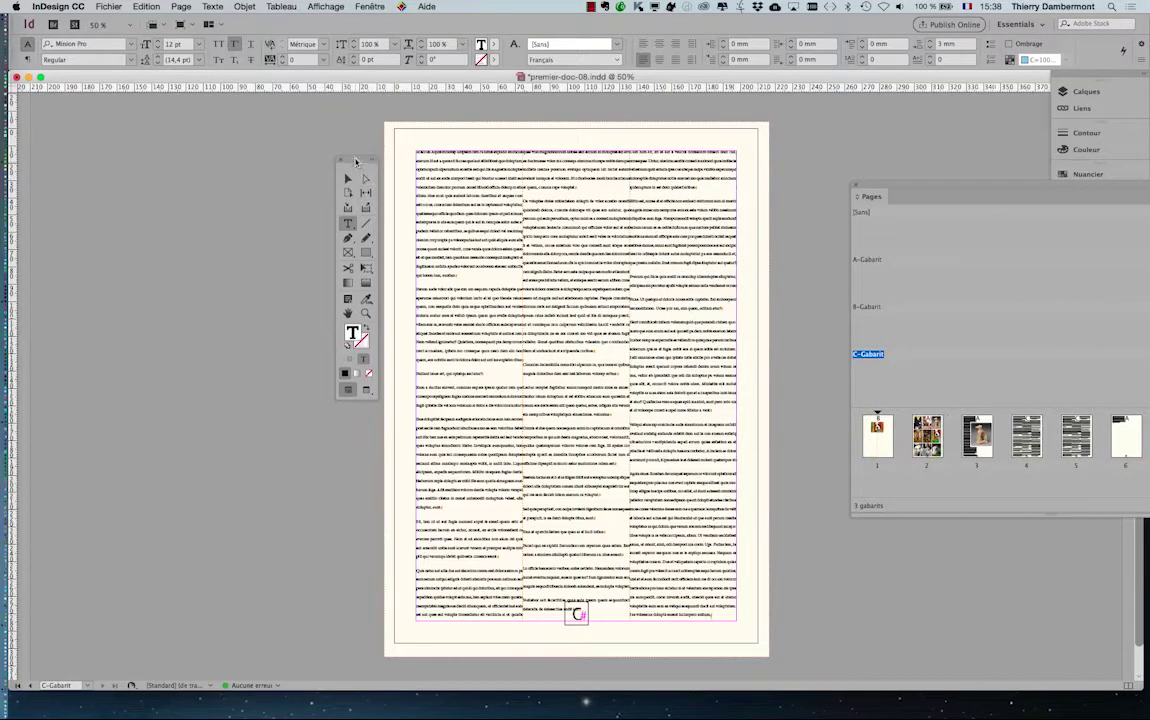
drag(355, 161, 175, 138)
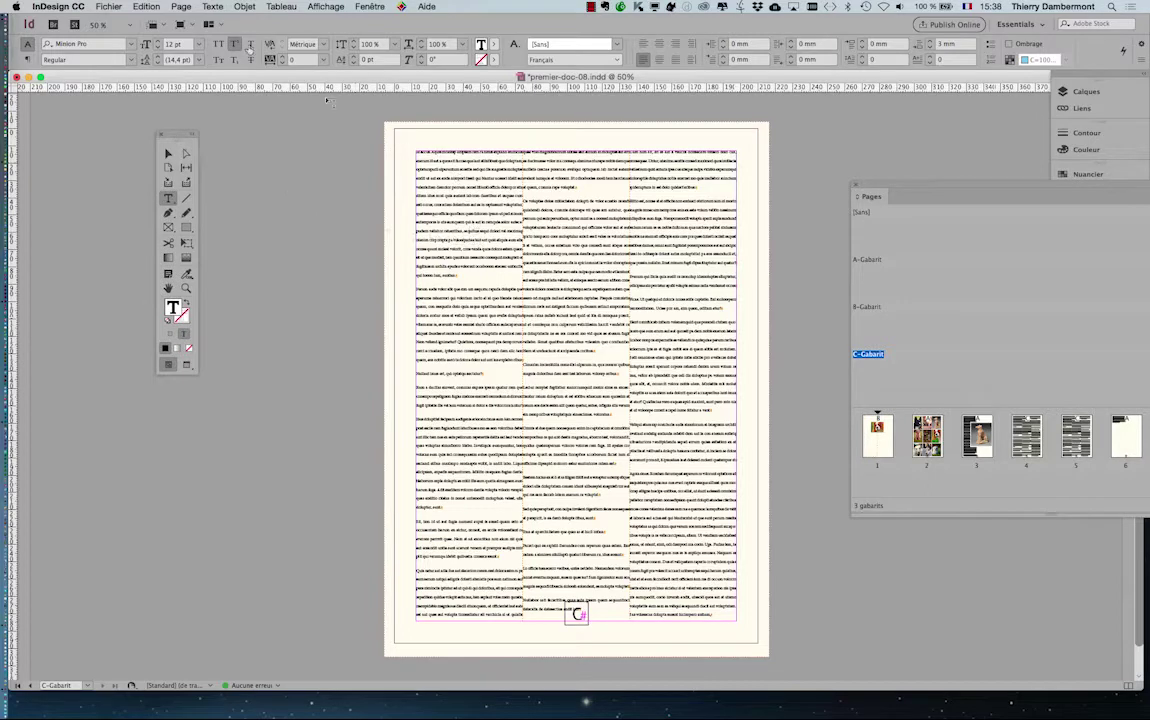
click(210, 6)
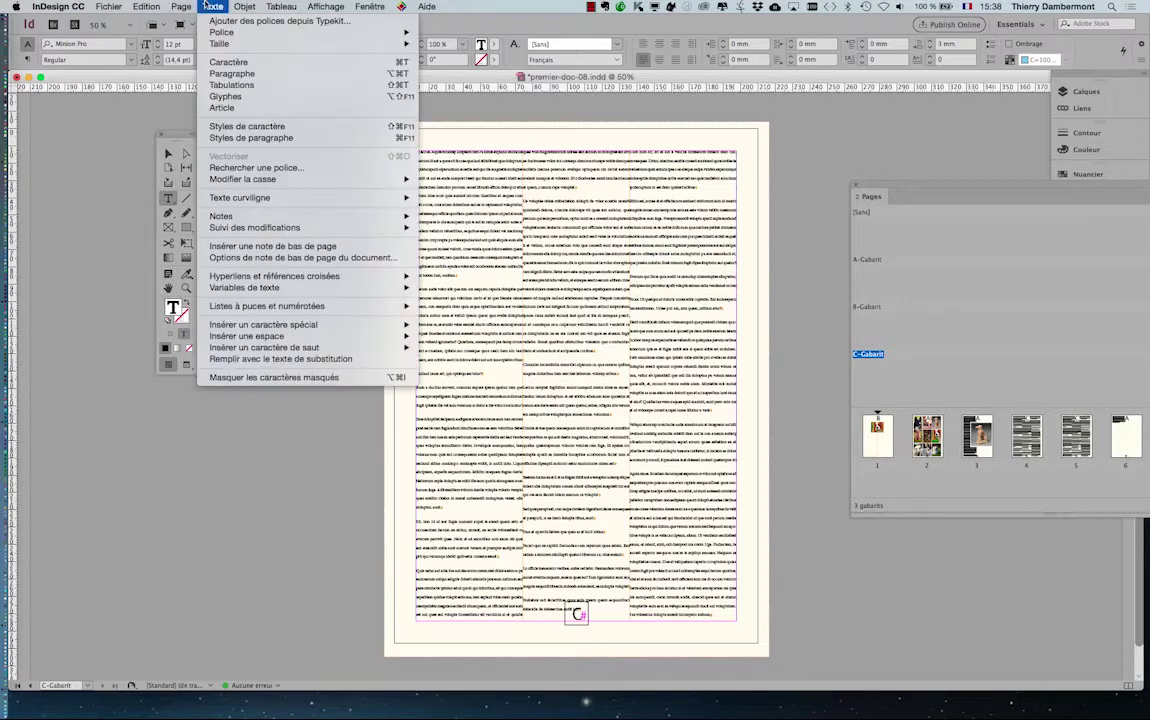
click(249, 139)
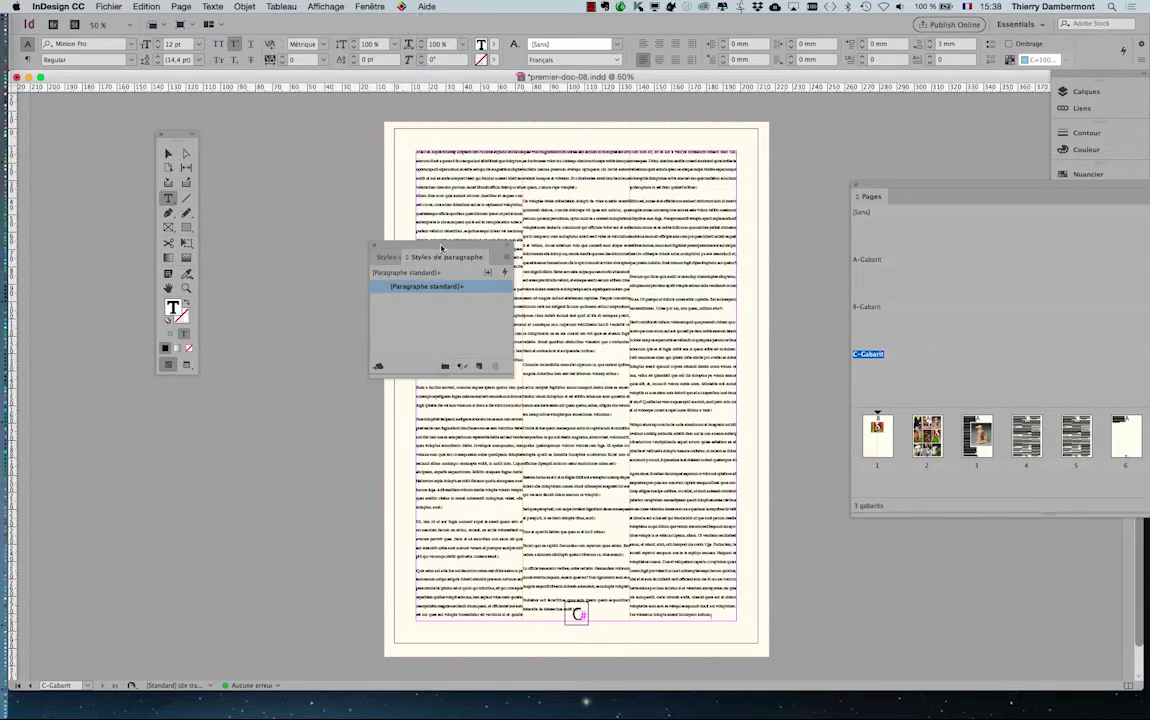
drag(441, 247, 342, 174)
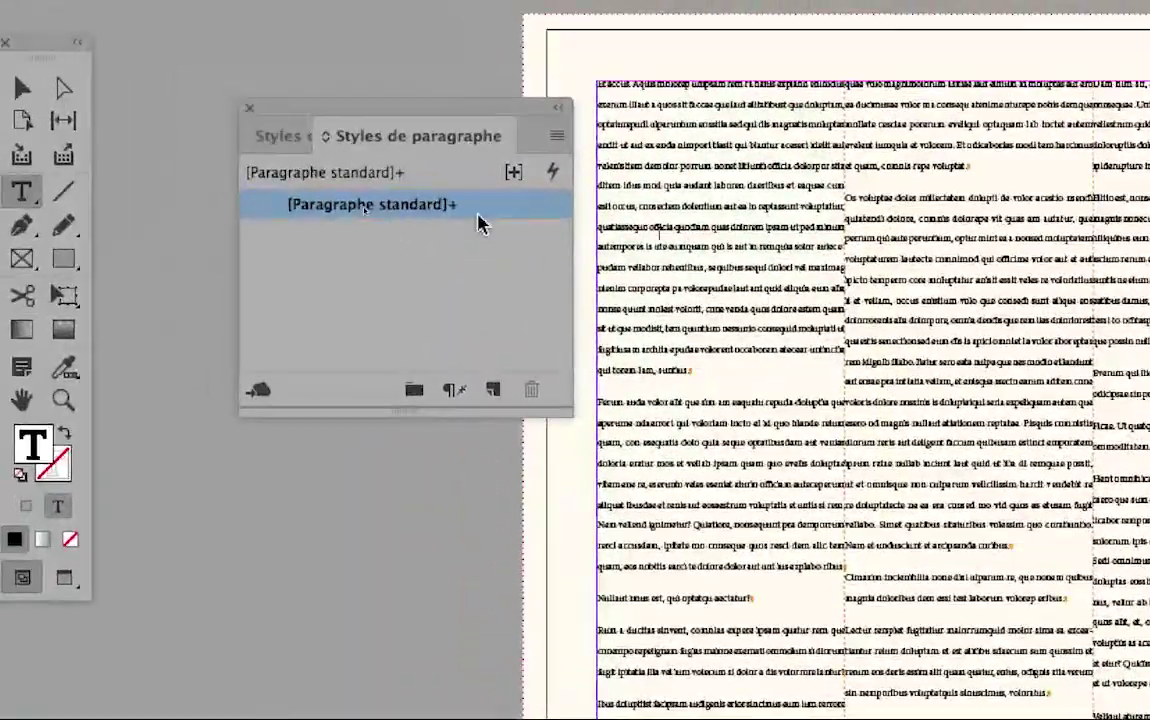
Select all the placeholder text and reapply the [Paragraphe standard] style, clearing its overrides.
mouse_move(478, 222)
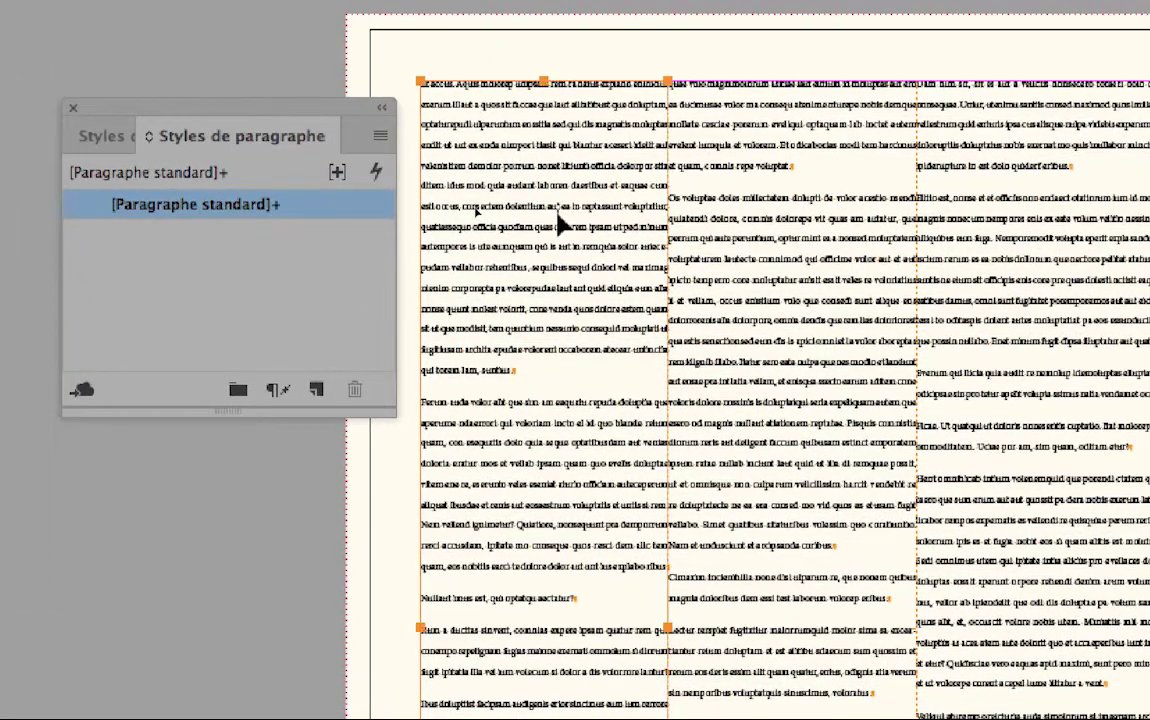
key(super+a)
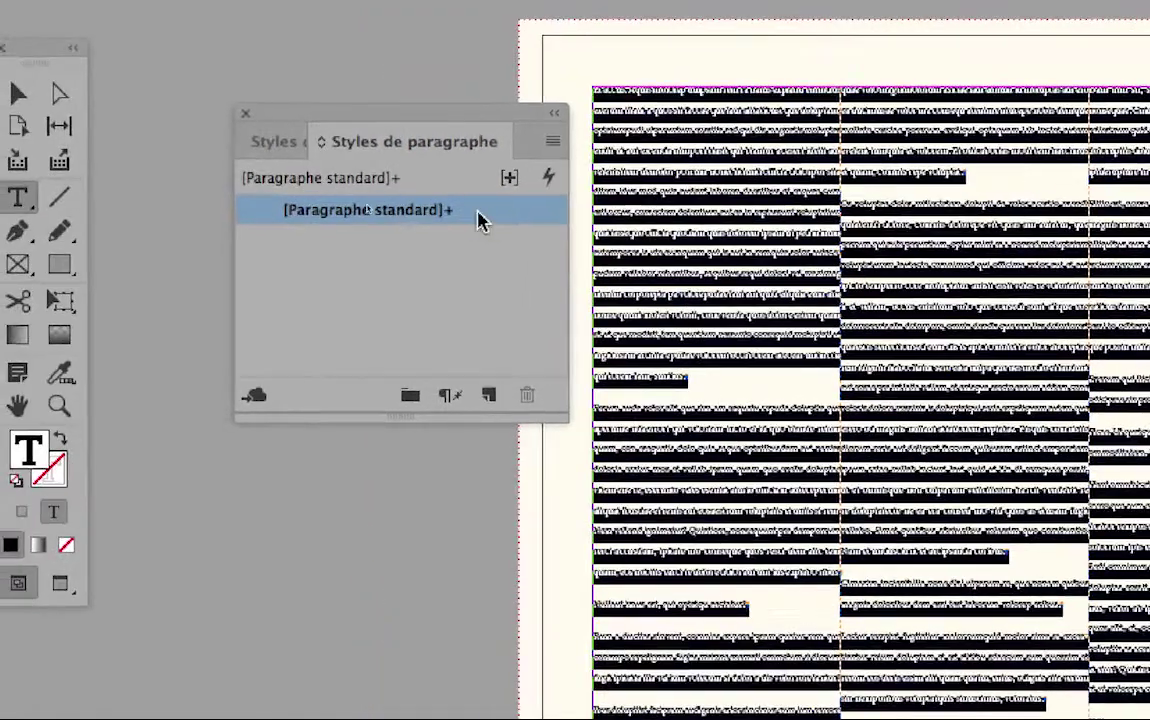
alt+click(478, 221)
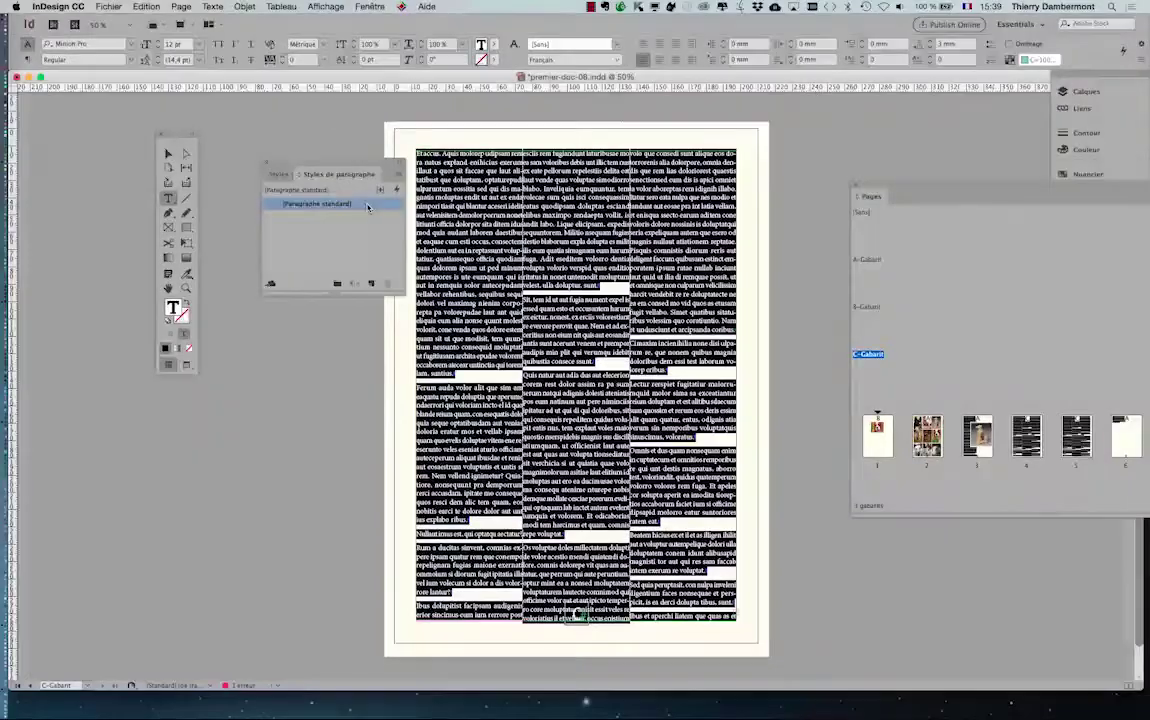
Deselect the text and move the toolbox and paragraph styles panels farther away from the master page.
drag(339, 163, 301, 133)
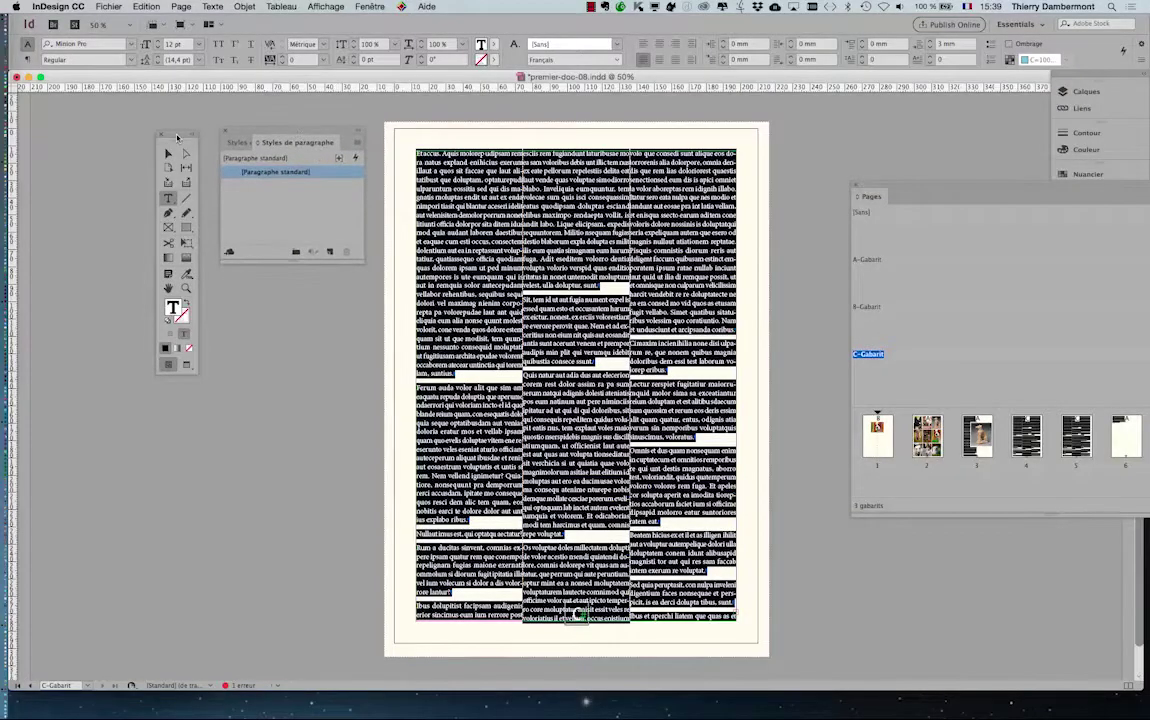
drag(177, 137, 151, 123)
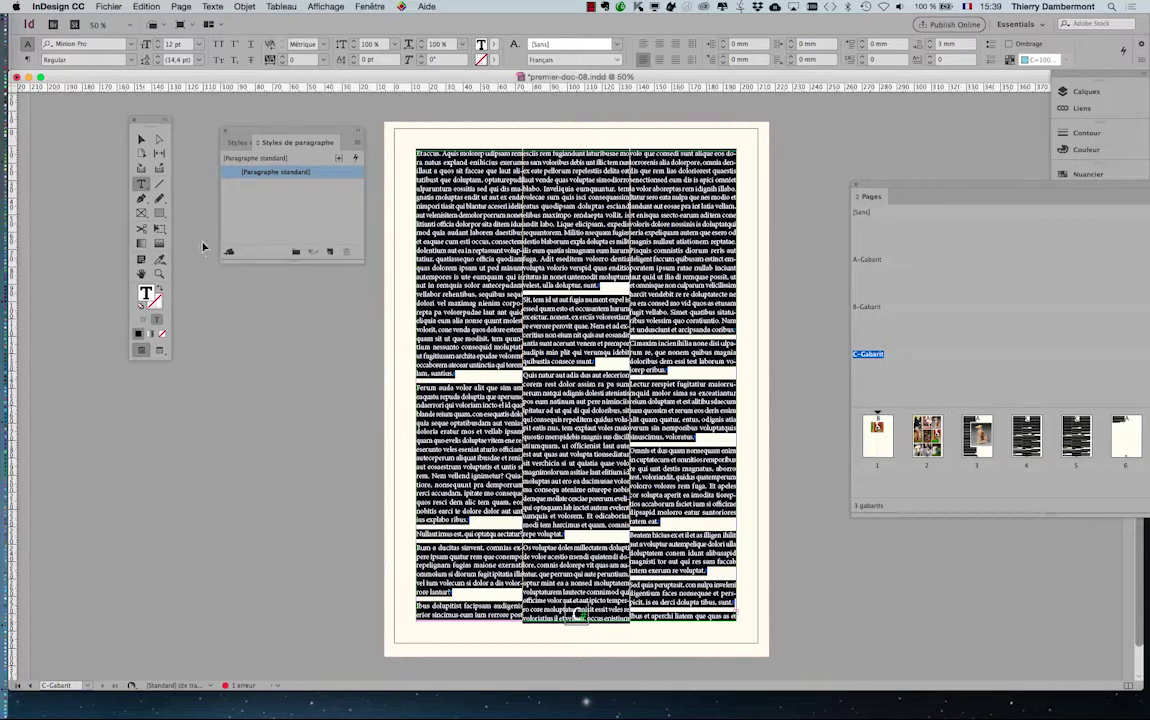
key(Escape)
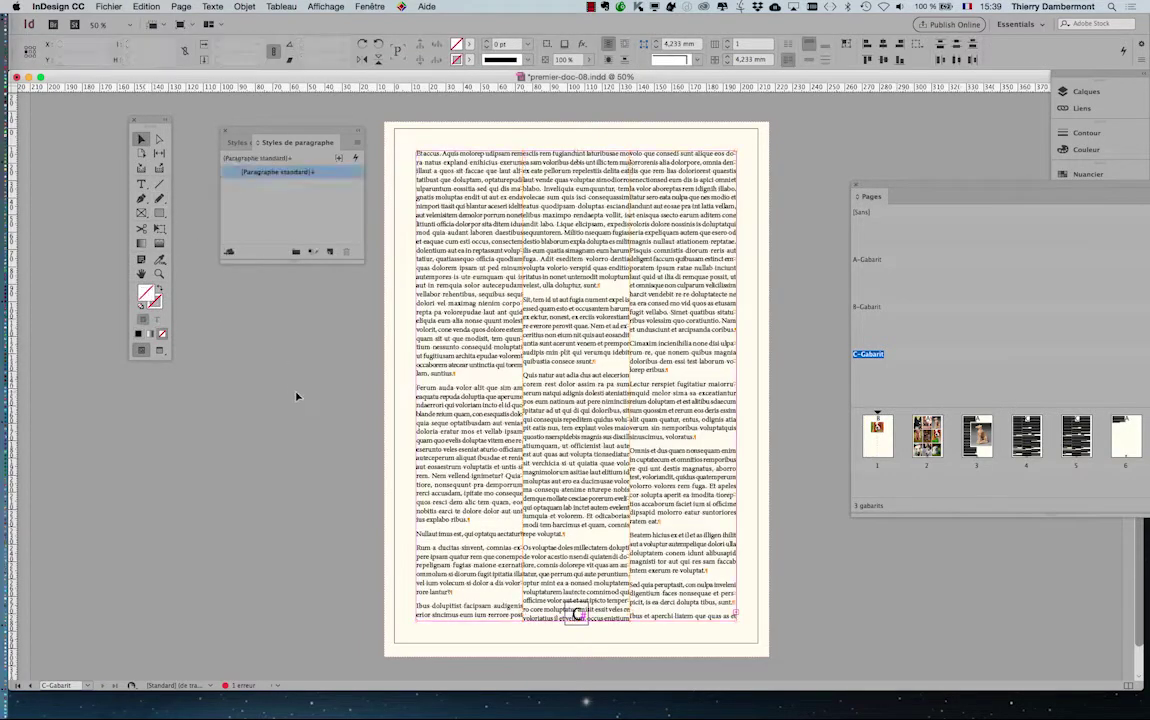
click(296, 397)
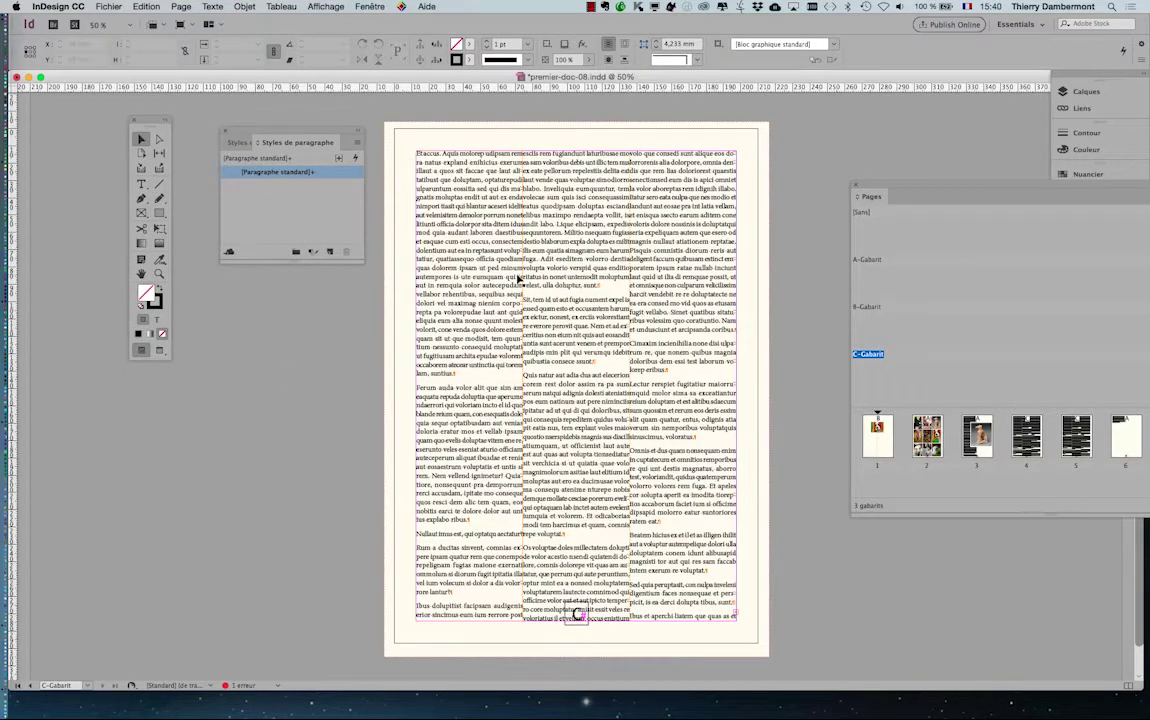
scroll(519, 280, up, 1)
scroll(530, 285, down, 1)
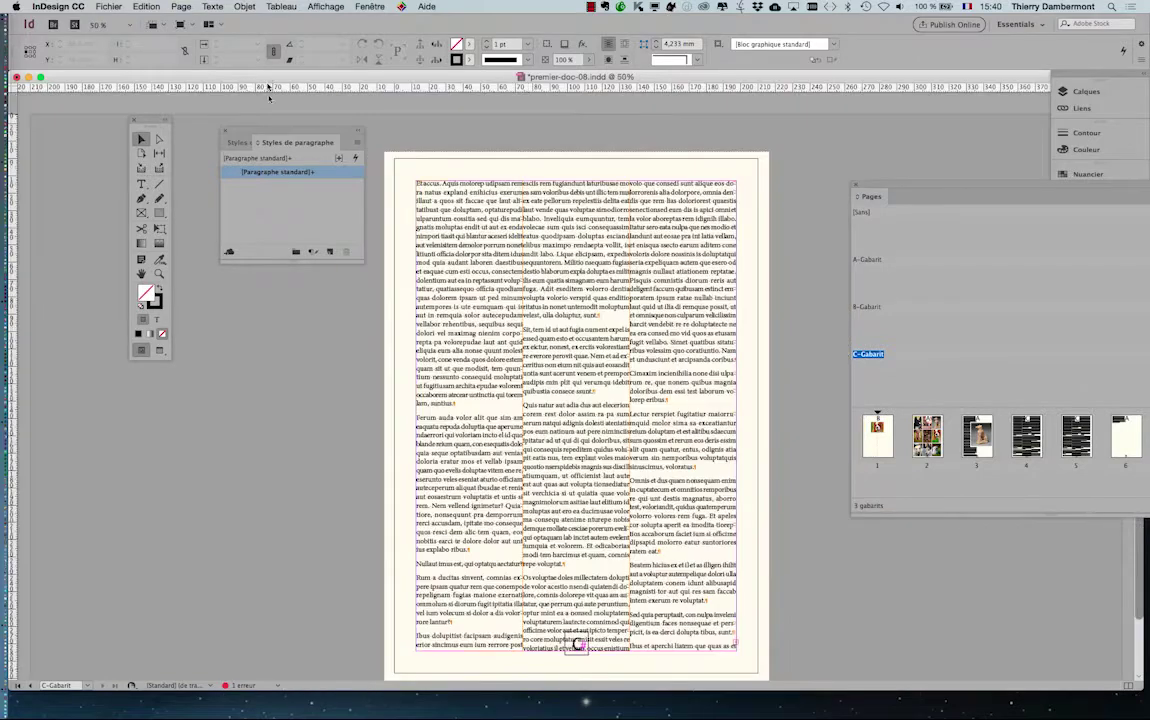
drag(302, 134, 253, 136)
Select all the text frames on the C-Gabarit master and set their inset spacing to 3 mm on every side.
click(425, 205)
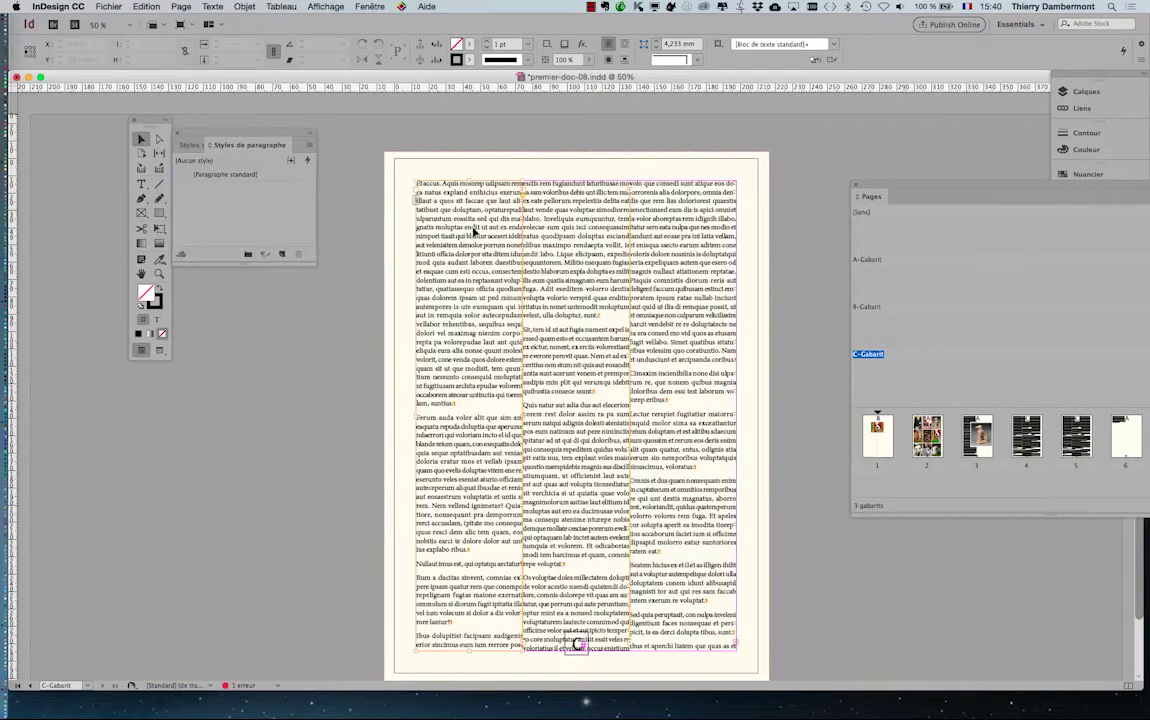
key(super+a)
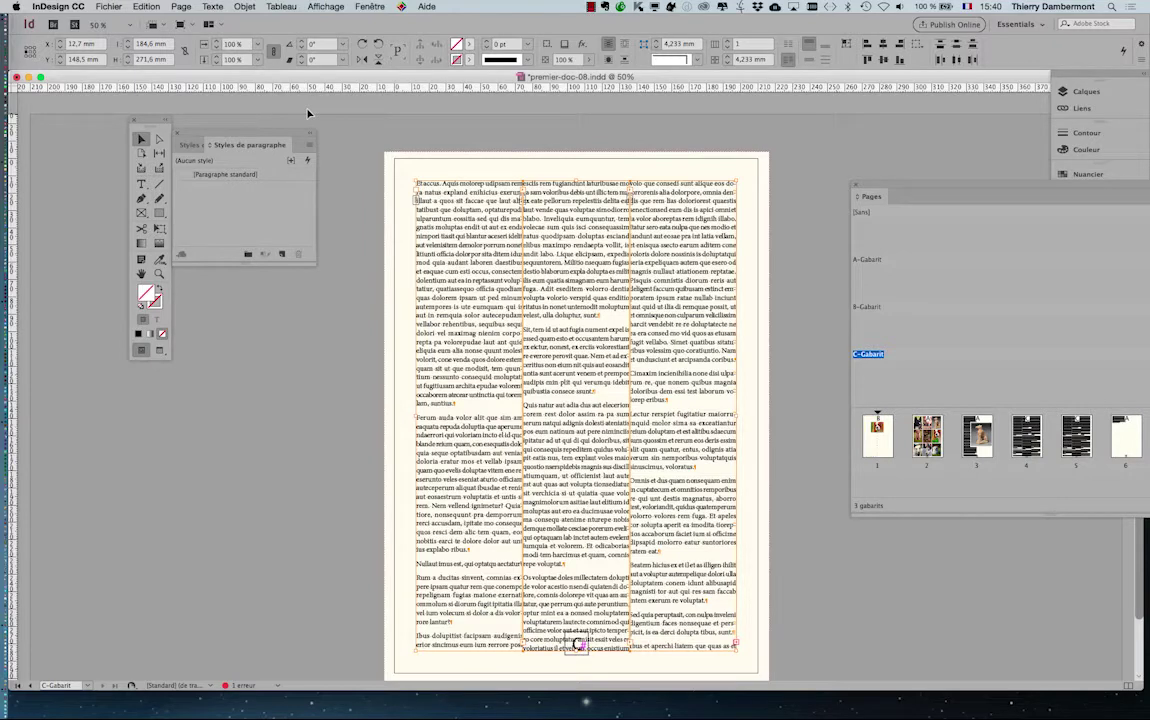
key(super+b)
drag(309, 113, 907, 90)
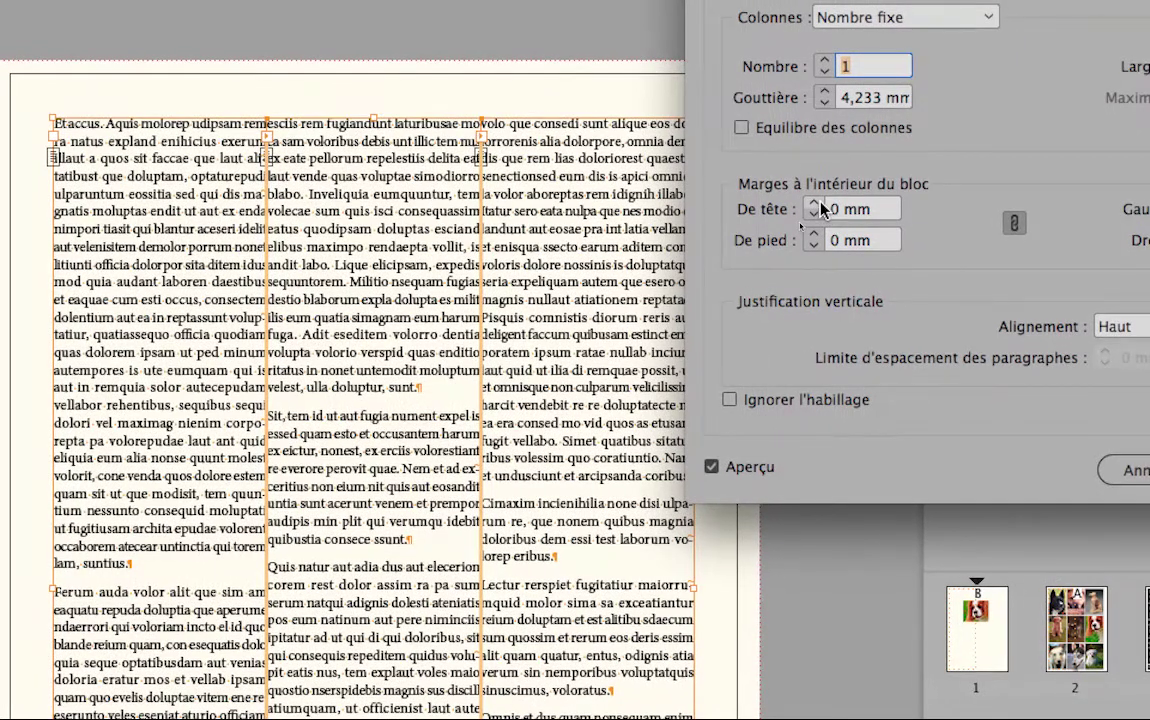
click(819, 206)
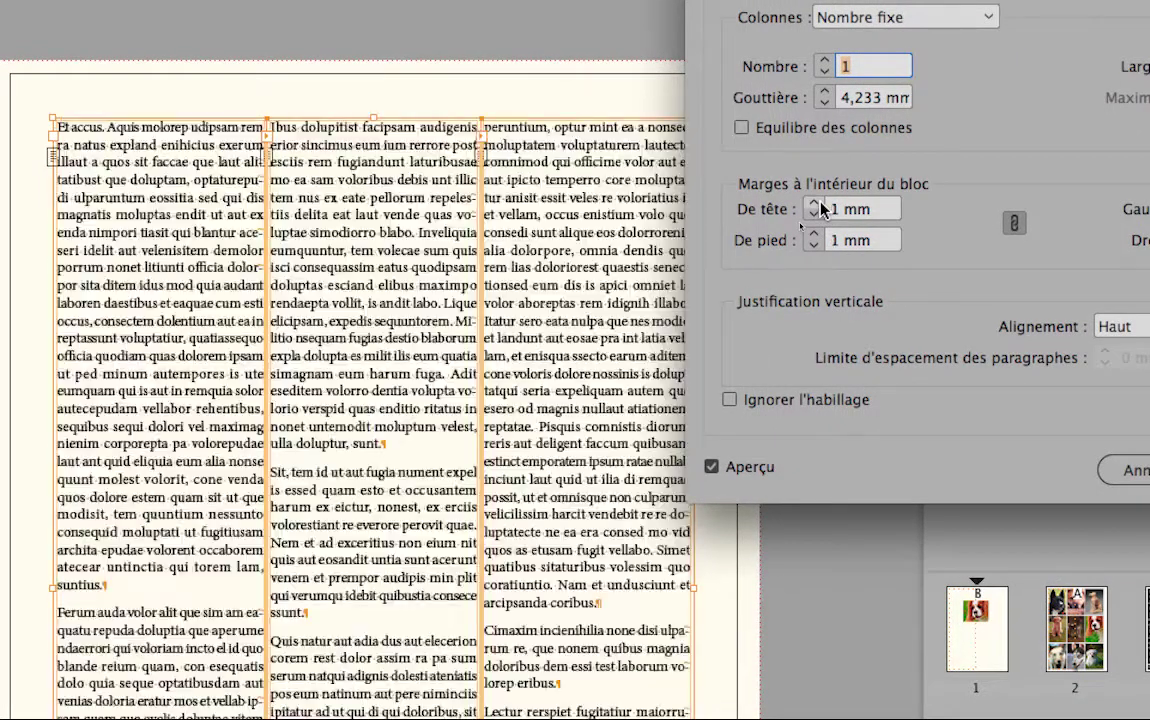
click(819, 206)
click(819, 206)
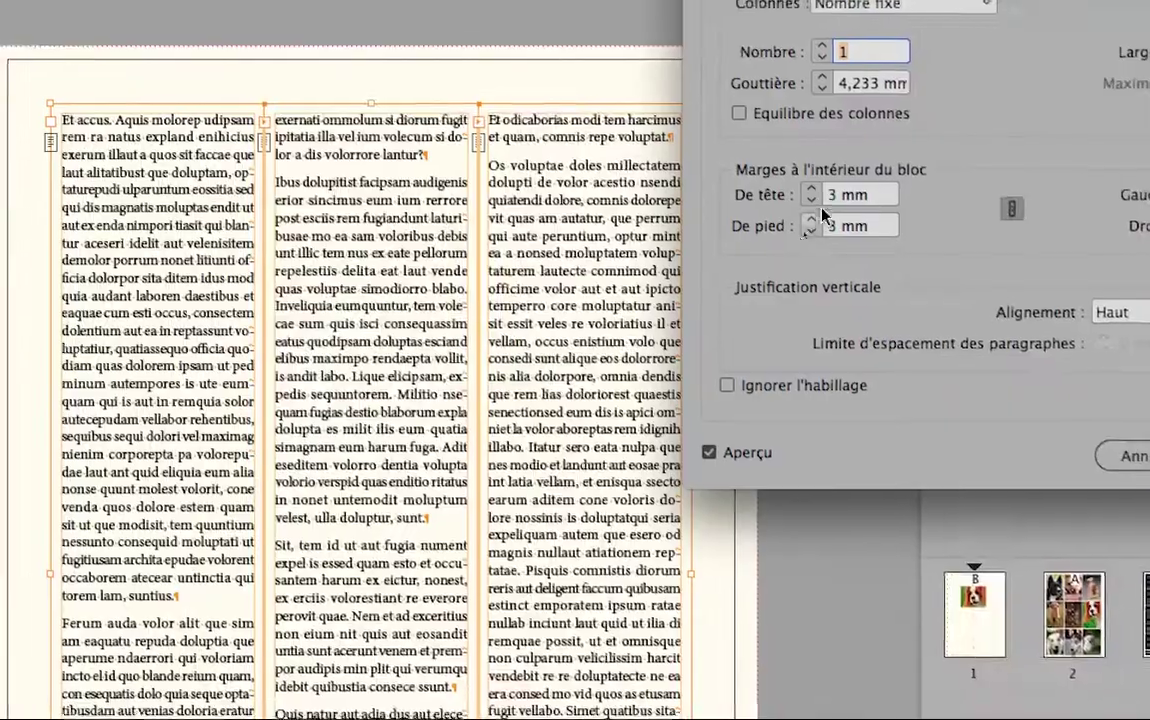
click(812, 190)
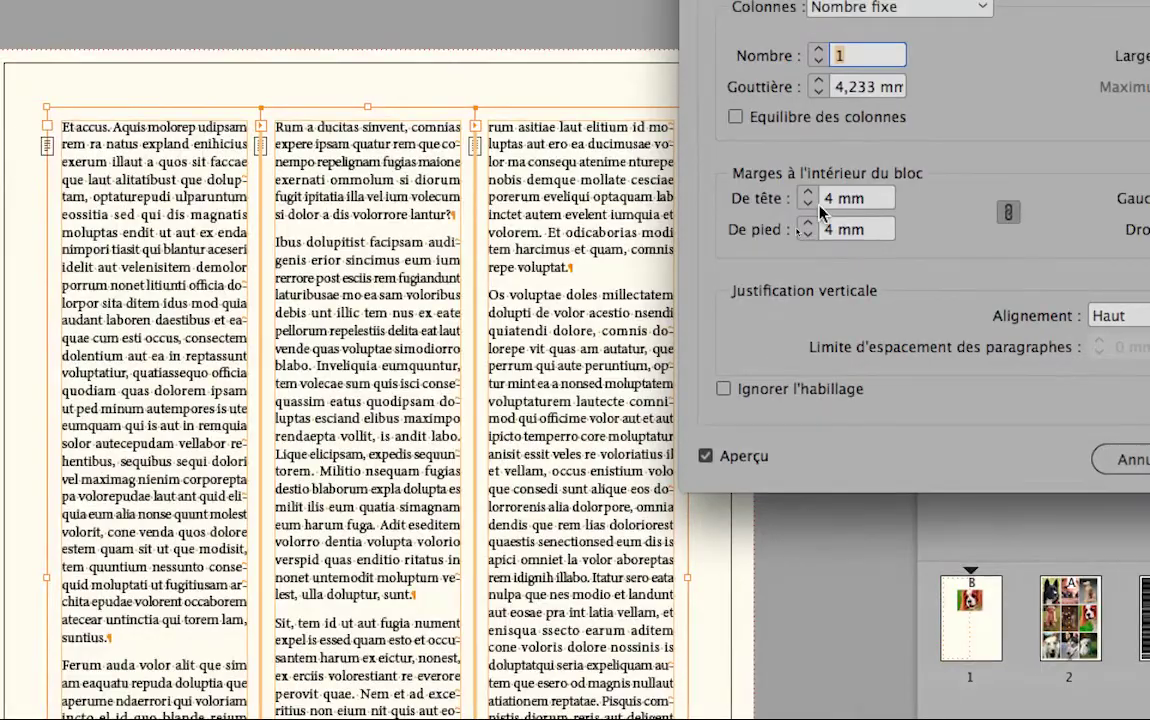
click(807, 204)
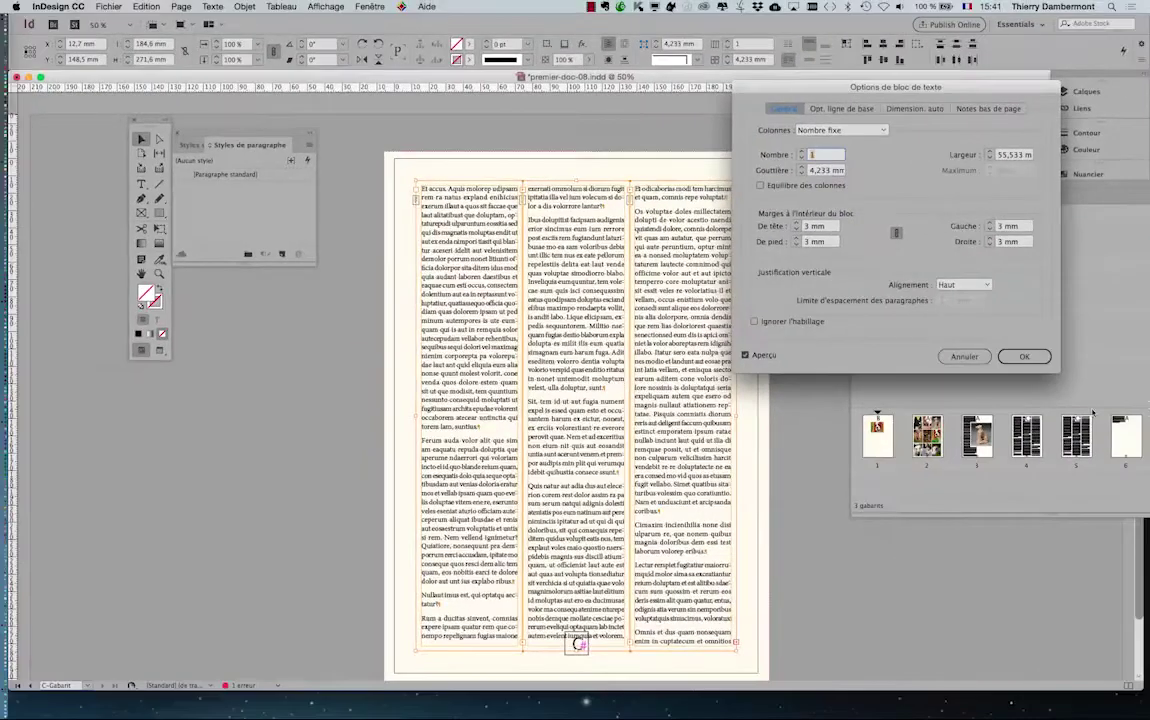
click(1030, 356)
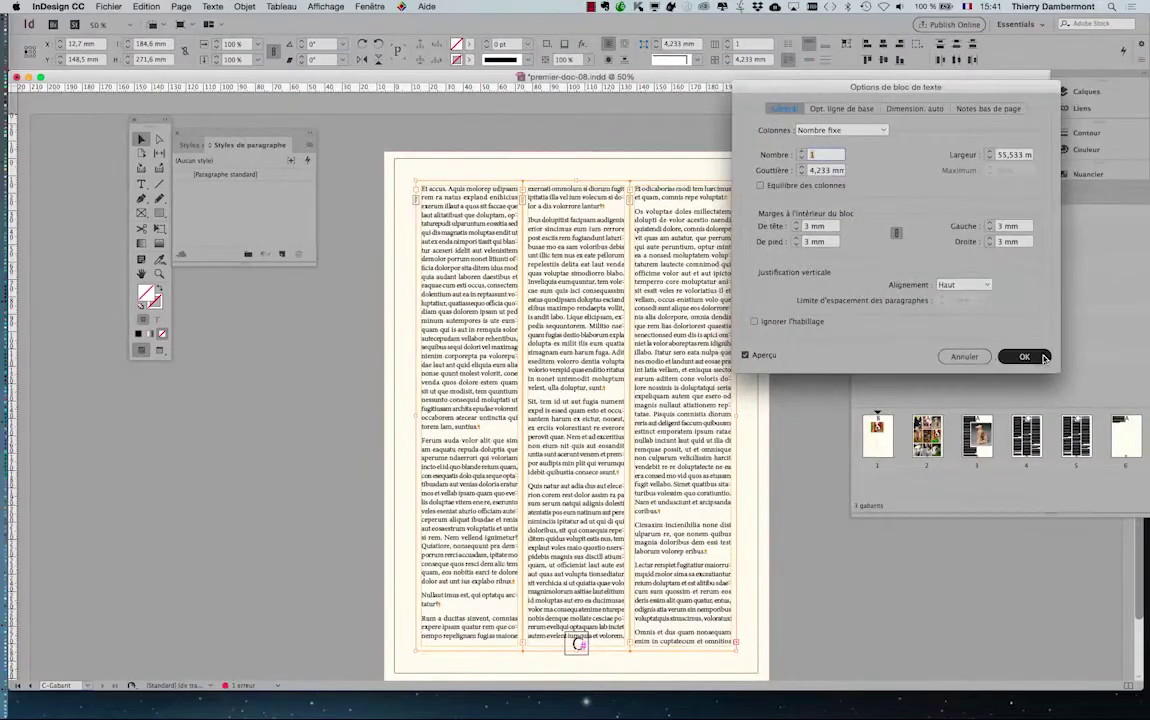
Deselect the text frames and move the toolbox and paragraph styles panels to the window's edge, one above the other.
click(244, 404)
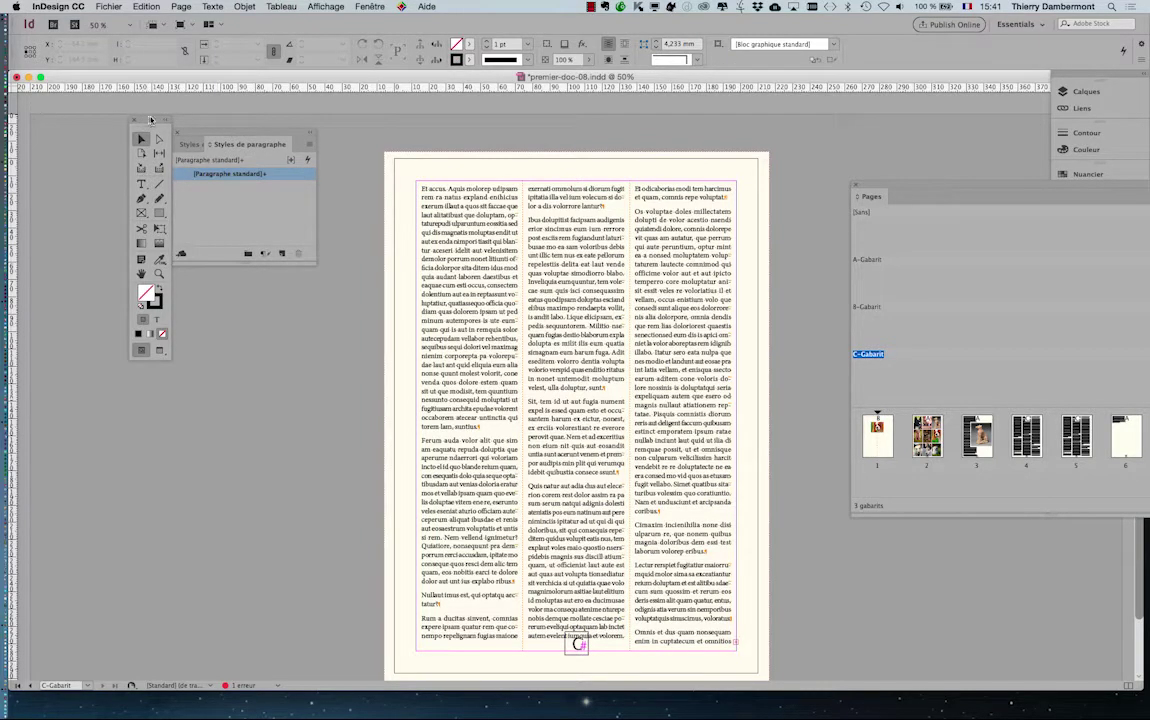
drag(154, 122, 62, 105)
drag(251, 136, 155, 386)
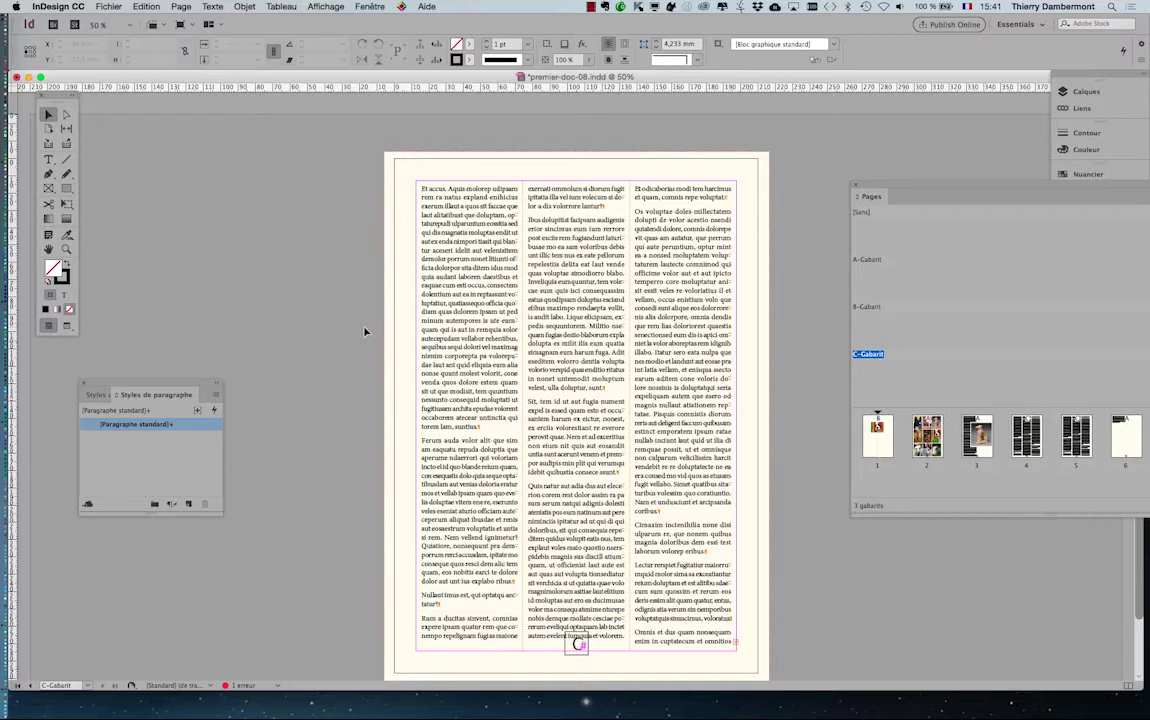
Bring the Pages panel fully into view and open the A-Gabarit master.
drag(988, 187, 834, 104)
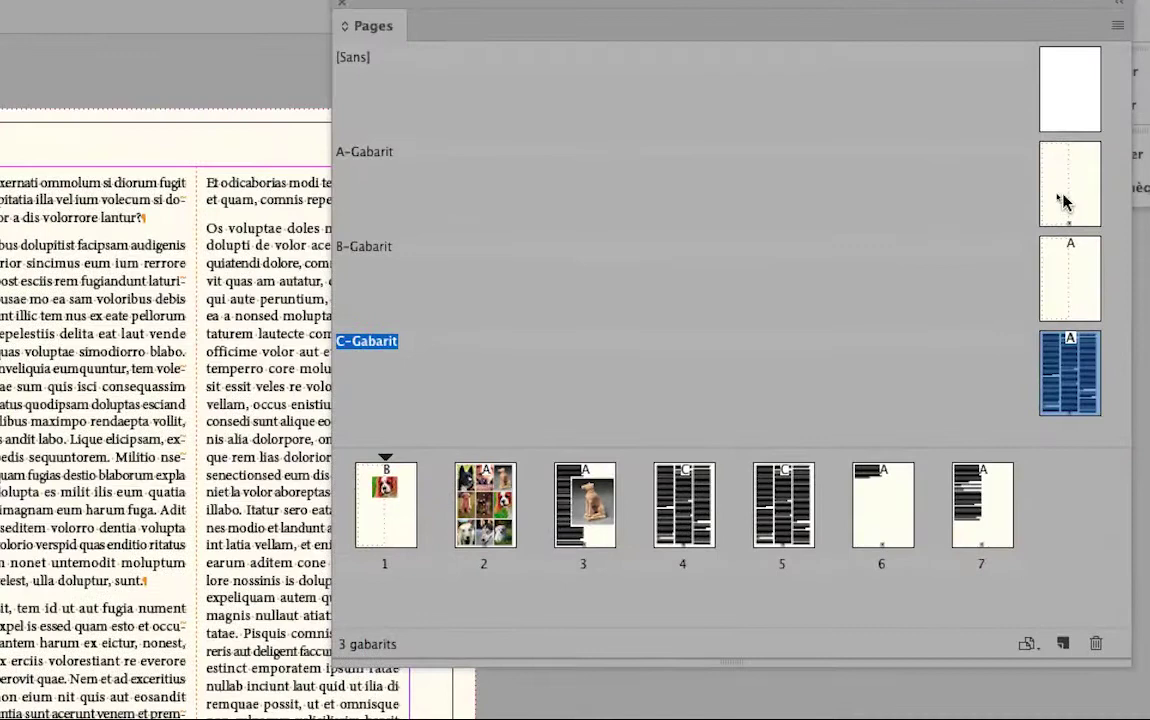
click(1063, 201)
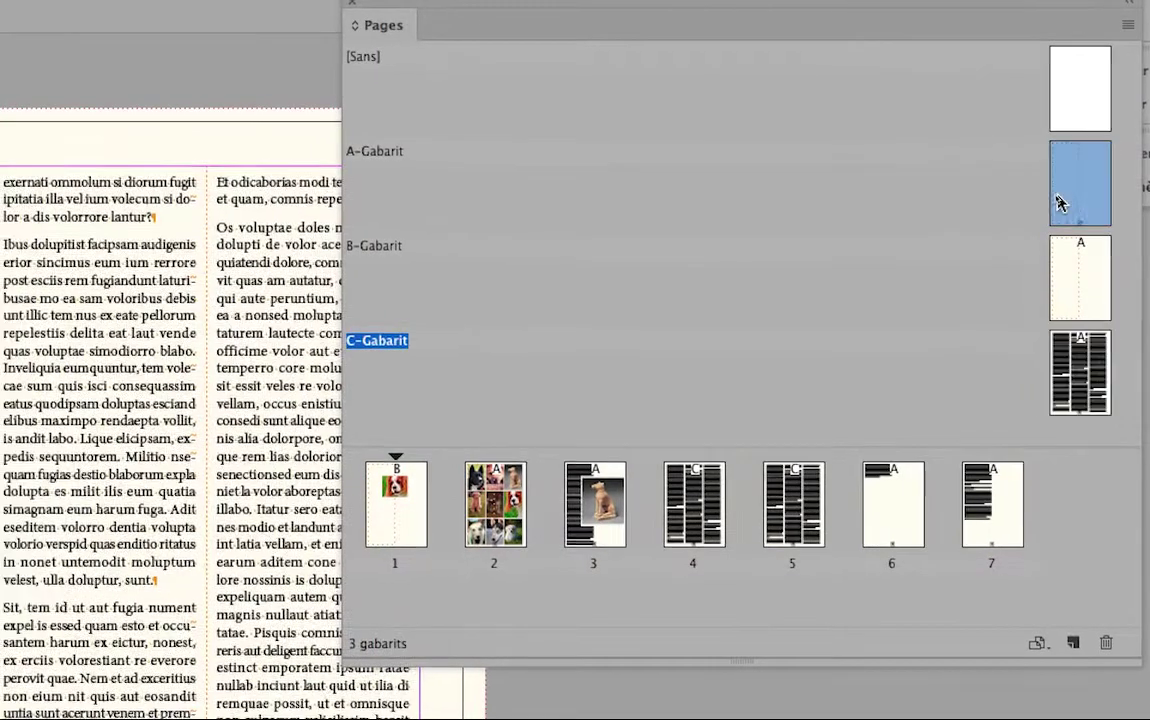
double_click(1061, 203)
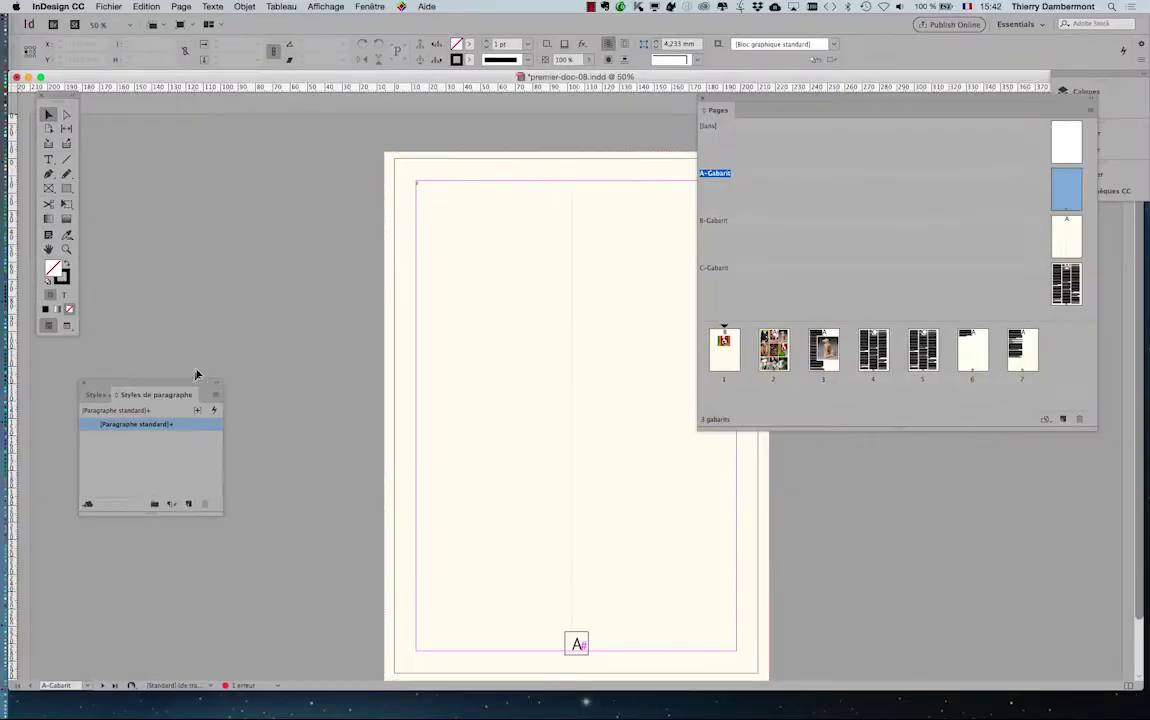
Float the Calques panel beside the master page, collapse the Liens panel and unlock the numerotation layer.
click(369, 6)
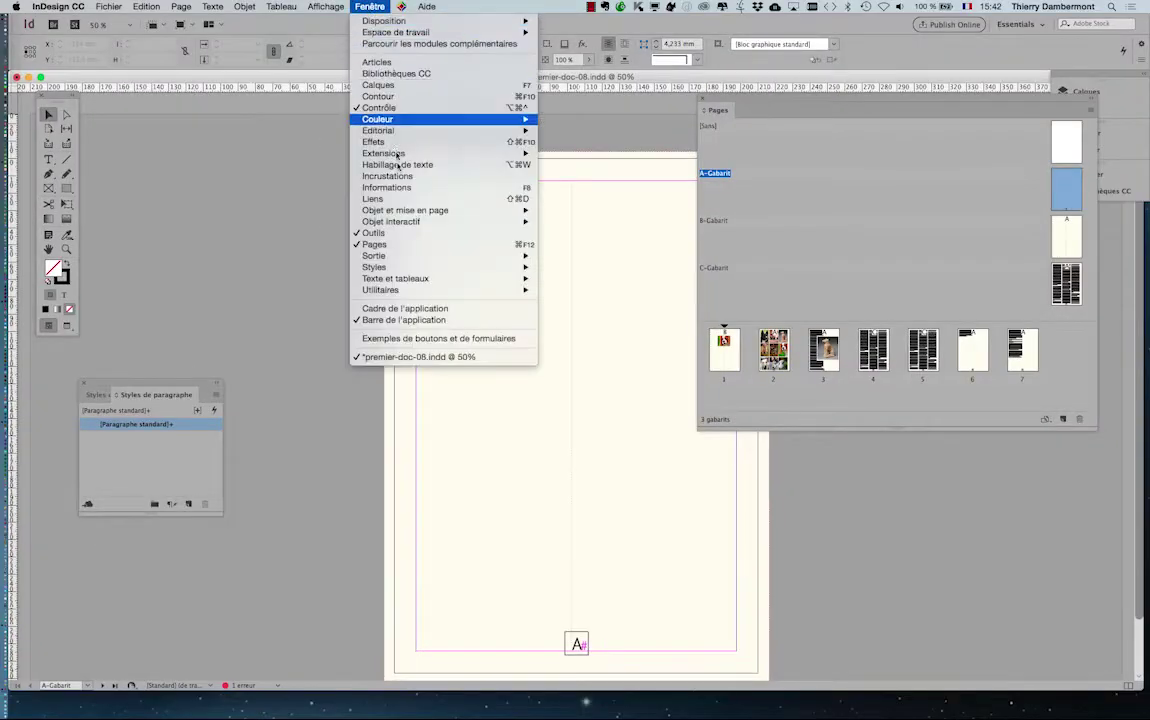
click(378, 85)
drag(935, 86, 316, 143)
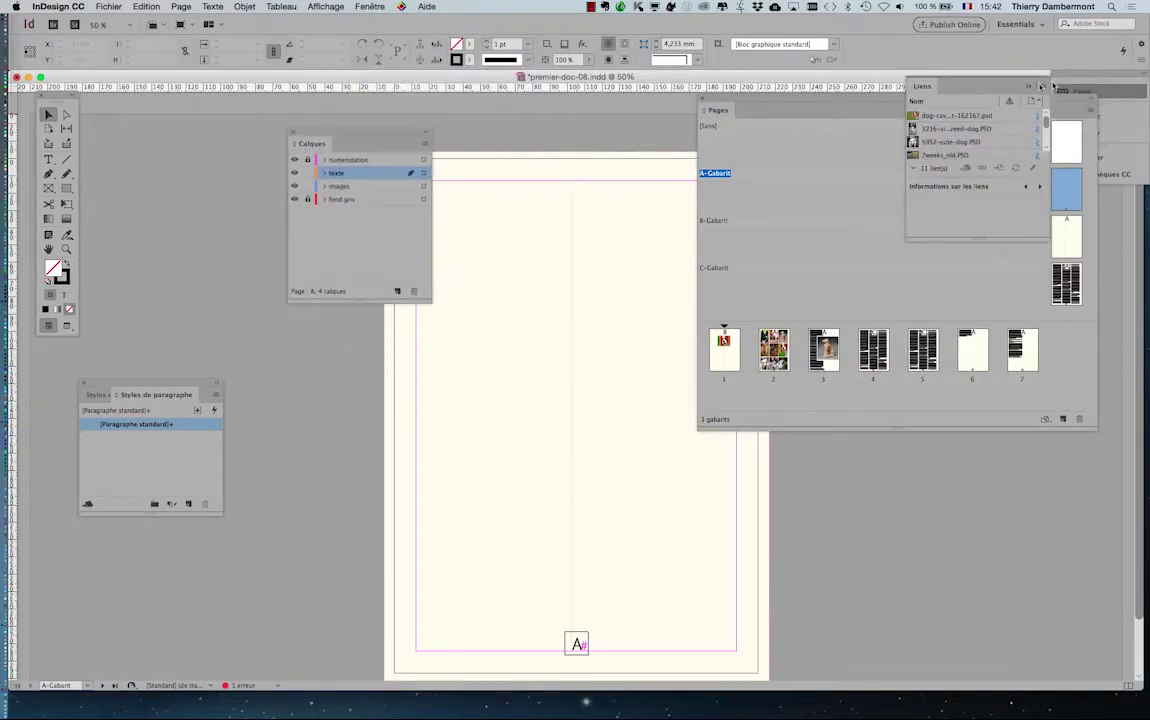
click(1027, 87)
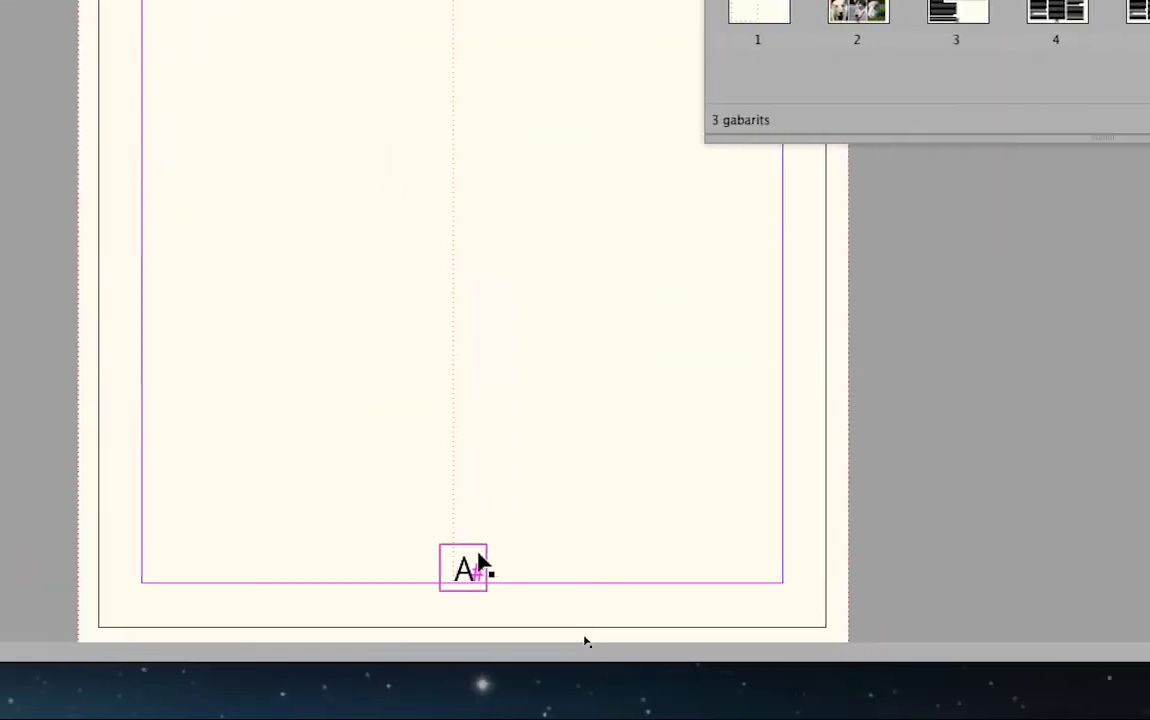
Move the page-number frame on the A-Gabarit master below the bottom margin and scale it down to about 6.9 mm square.
click(480, 565)
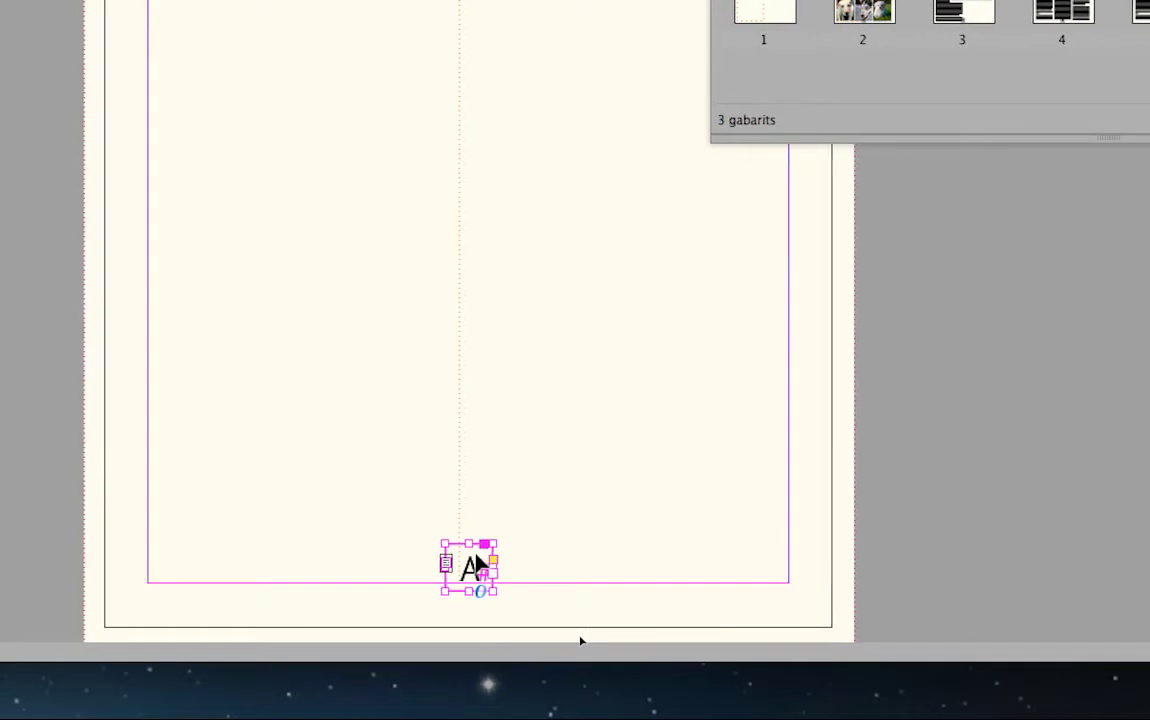
drag(478, 562, 476, 600)
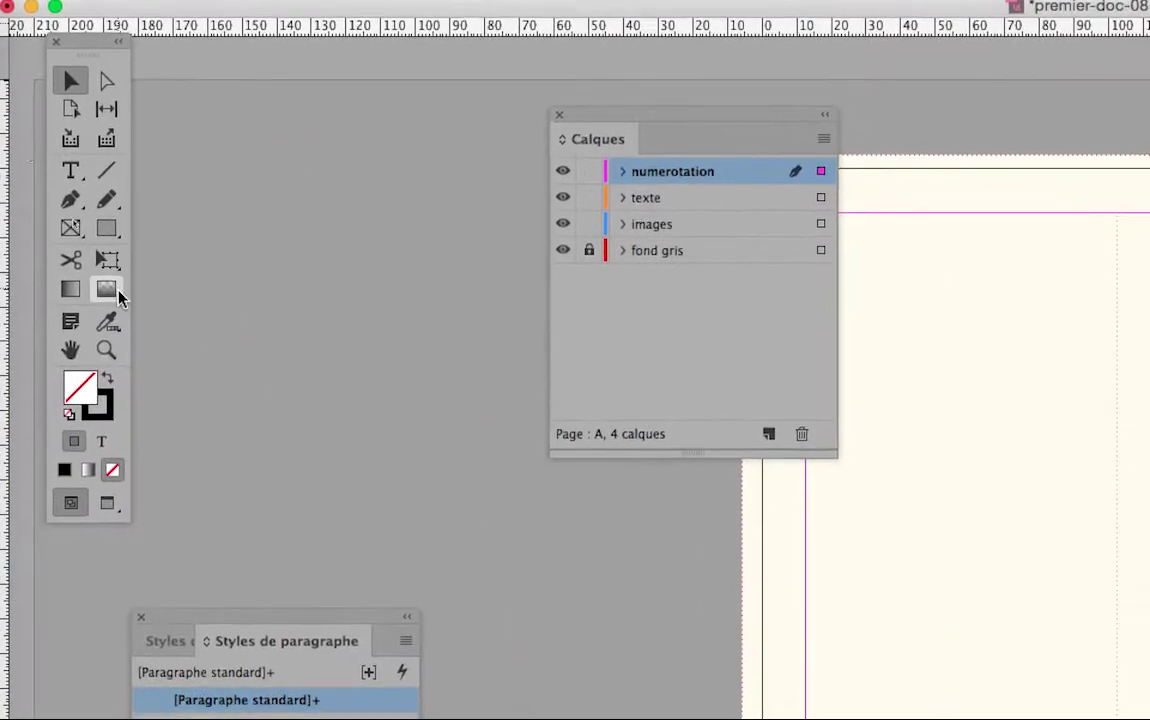
click(110, 262)
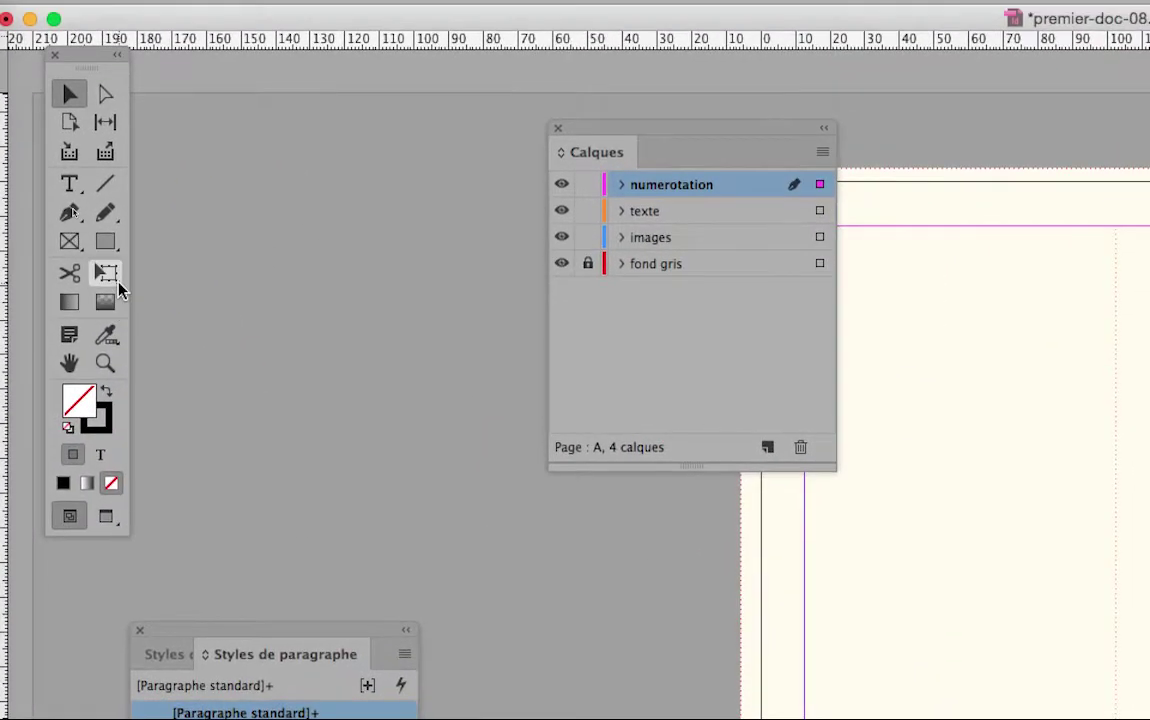
key(super+equal)
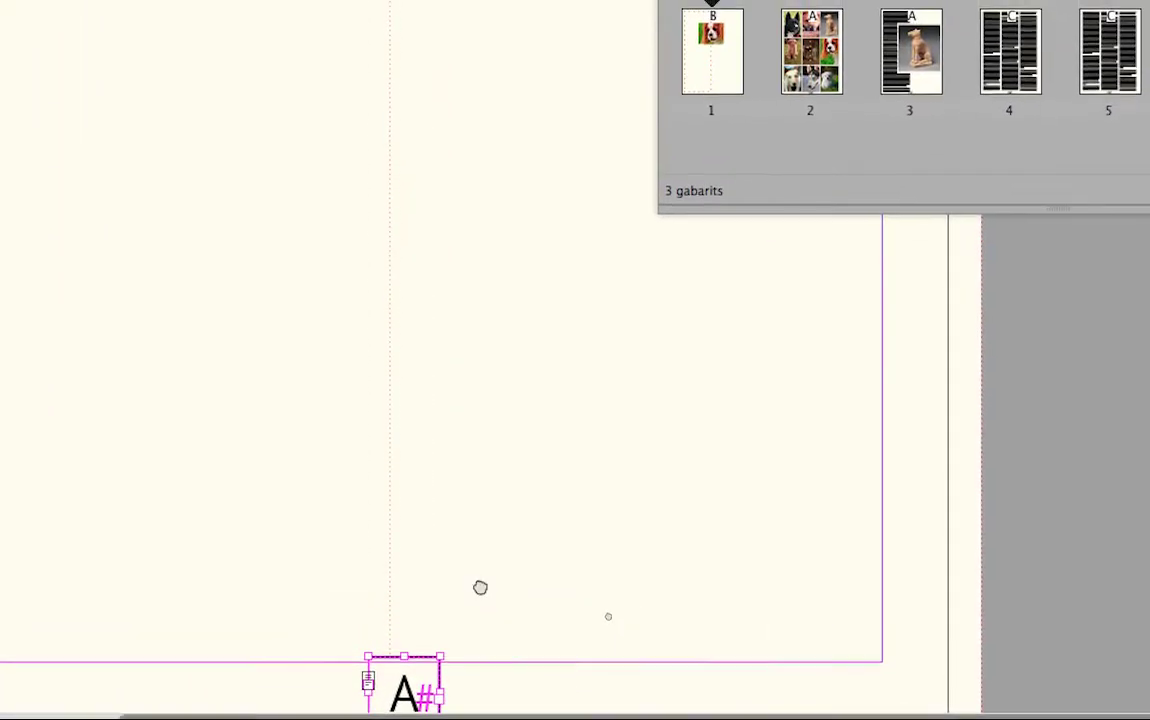
scroll(481, 589, down, 3)
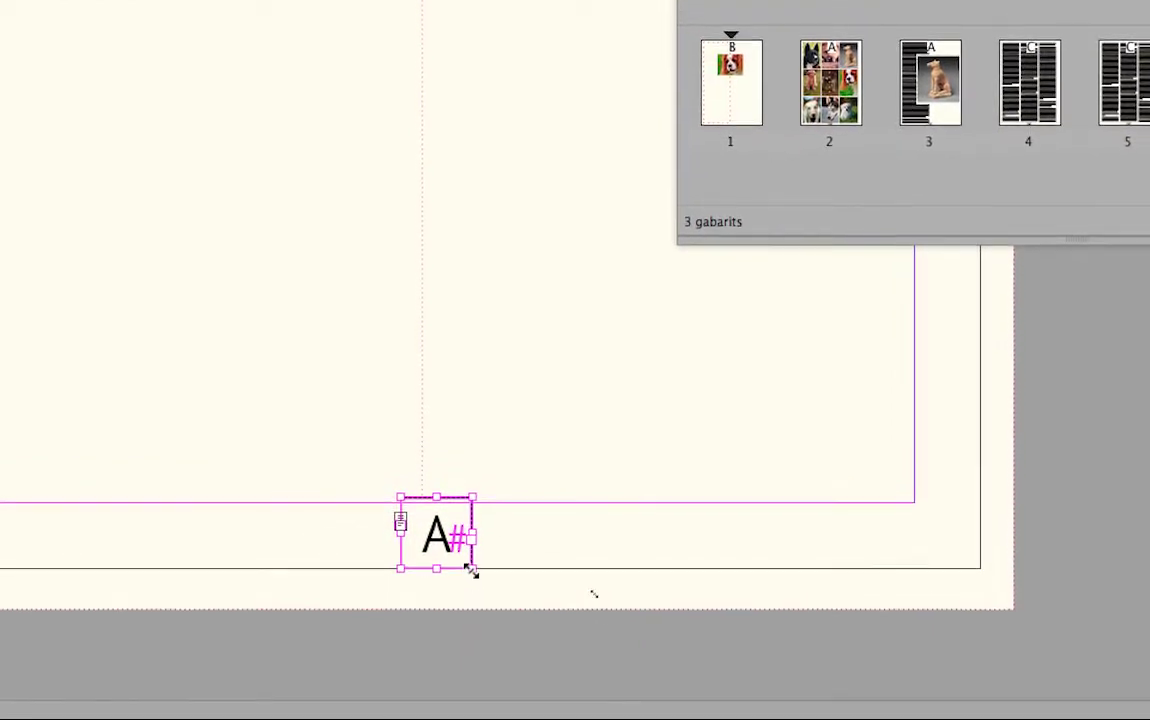
drag(472, 570, 450, 558)
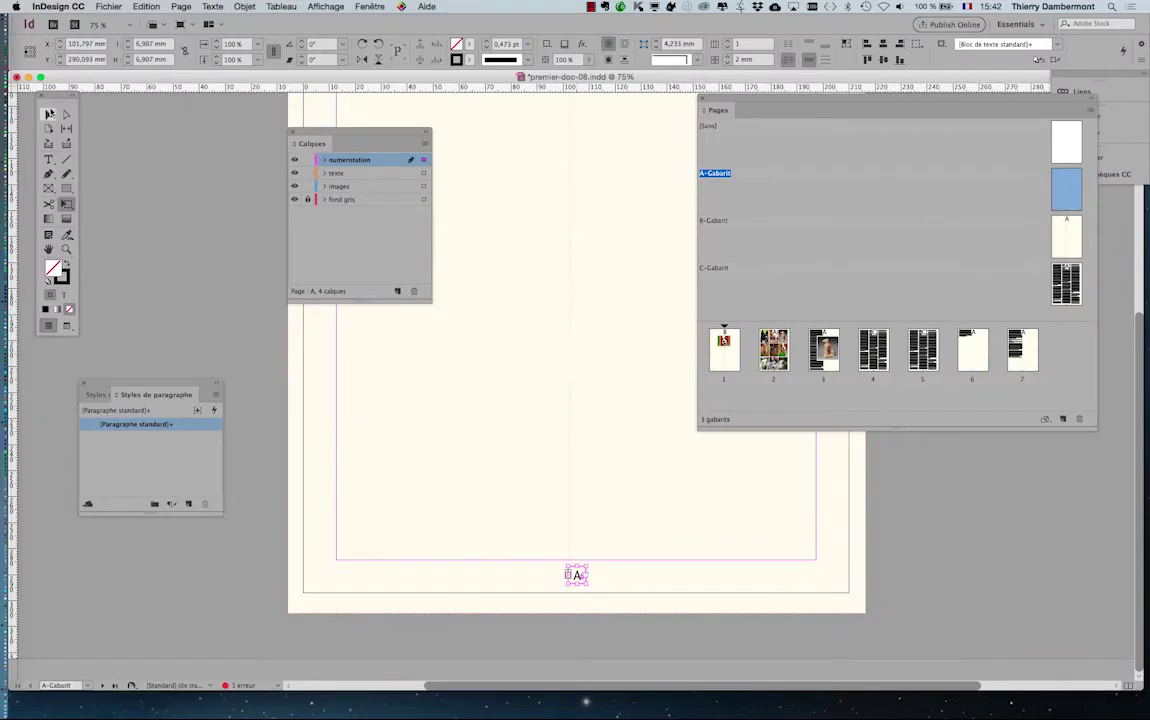
click(48, 114)
click(141, 155)
Check the page-number frame's position on the C-Gabarit master and on pages 1 to 7, finishing on page 5.
double_click(1066, 280)
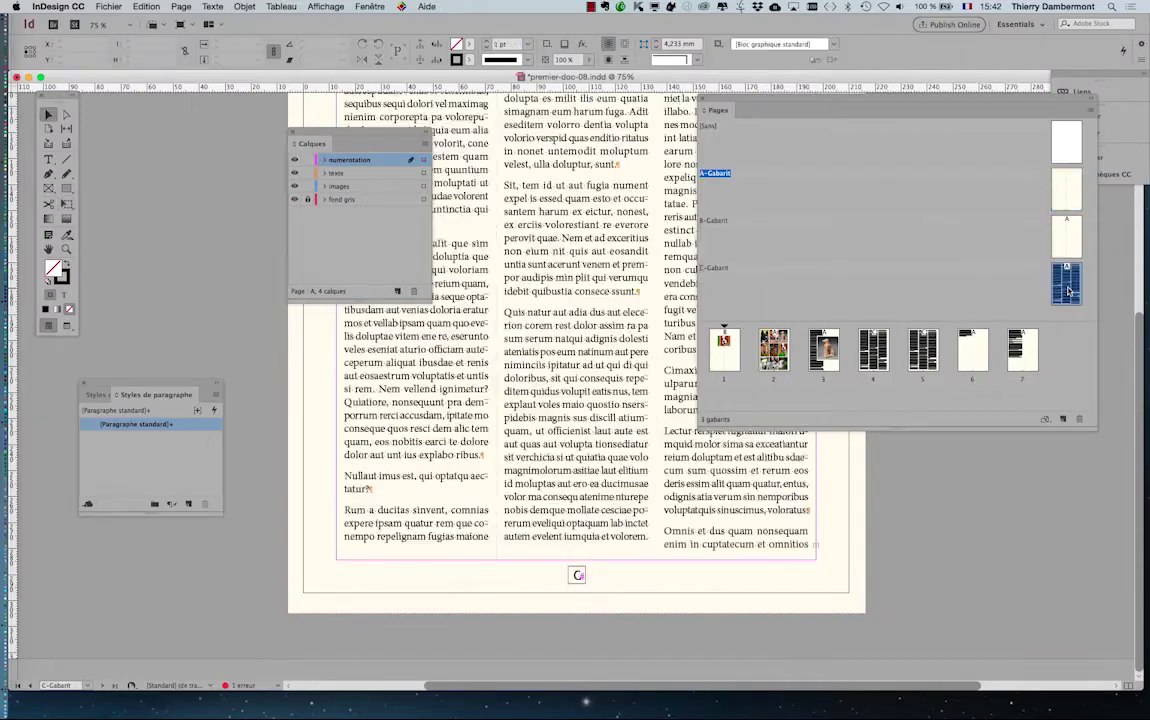
double_click(724, 350)
double_click(773, 350)
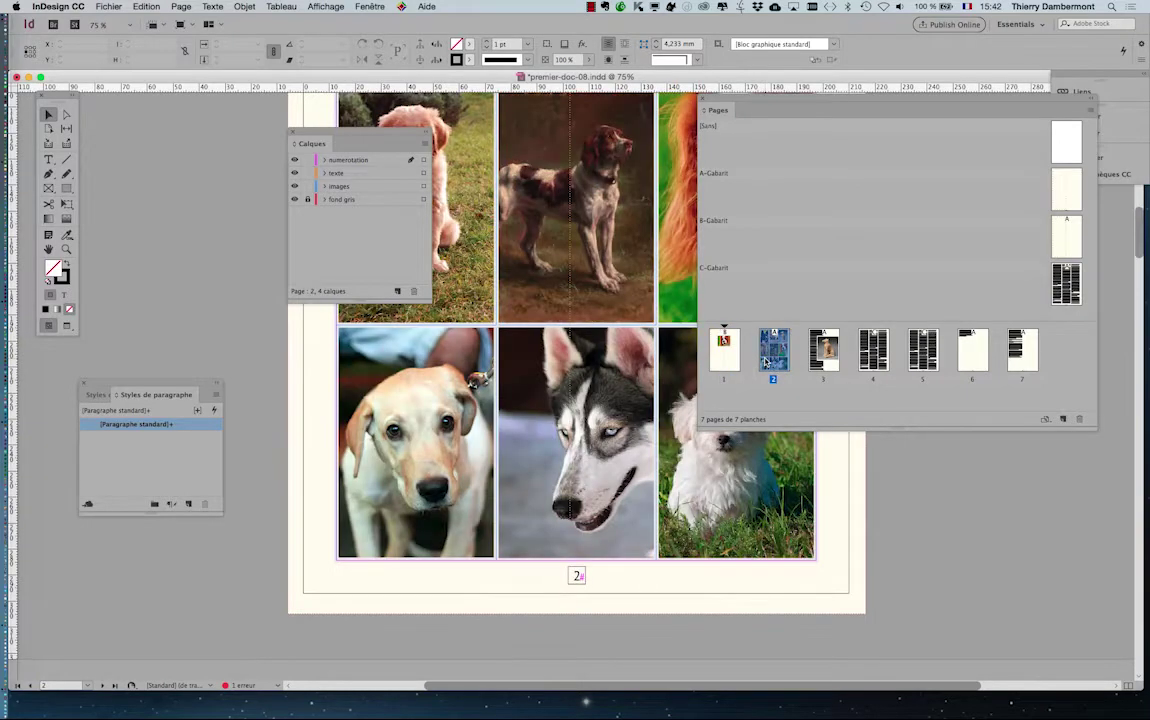
double_click(824, 350)
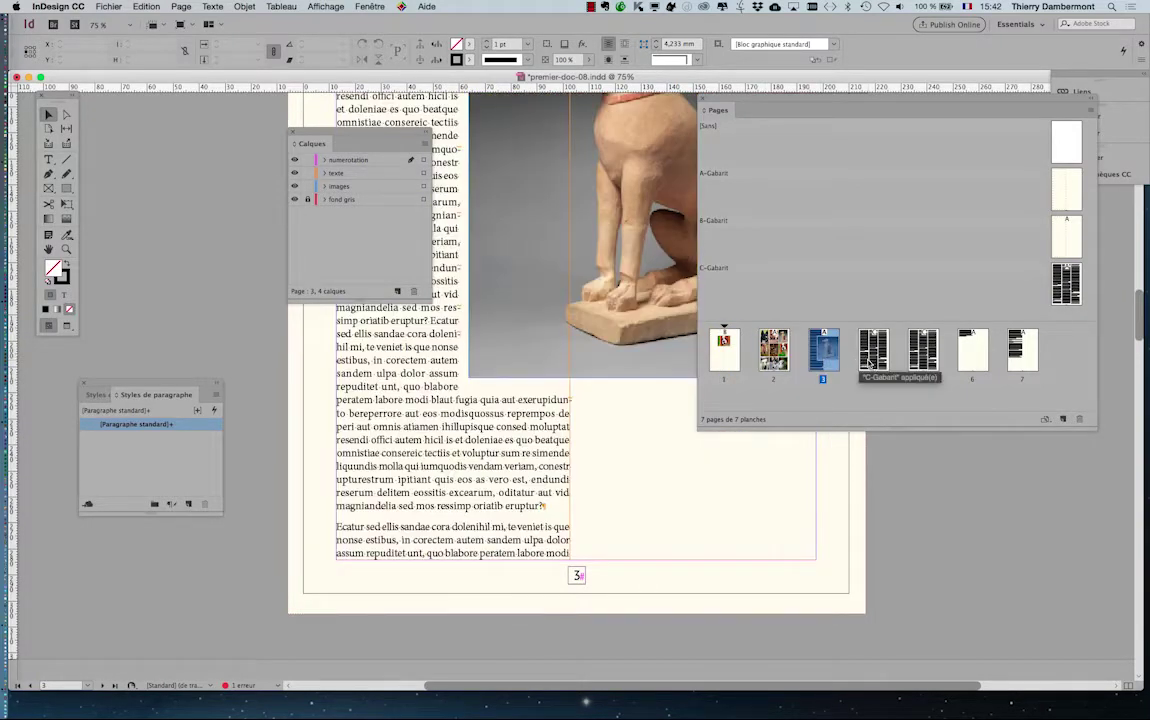
double_click(869, 360)
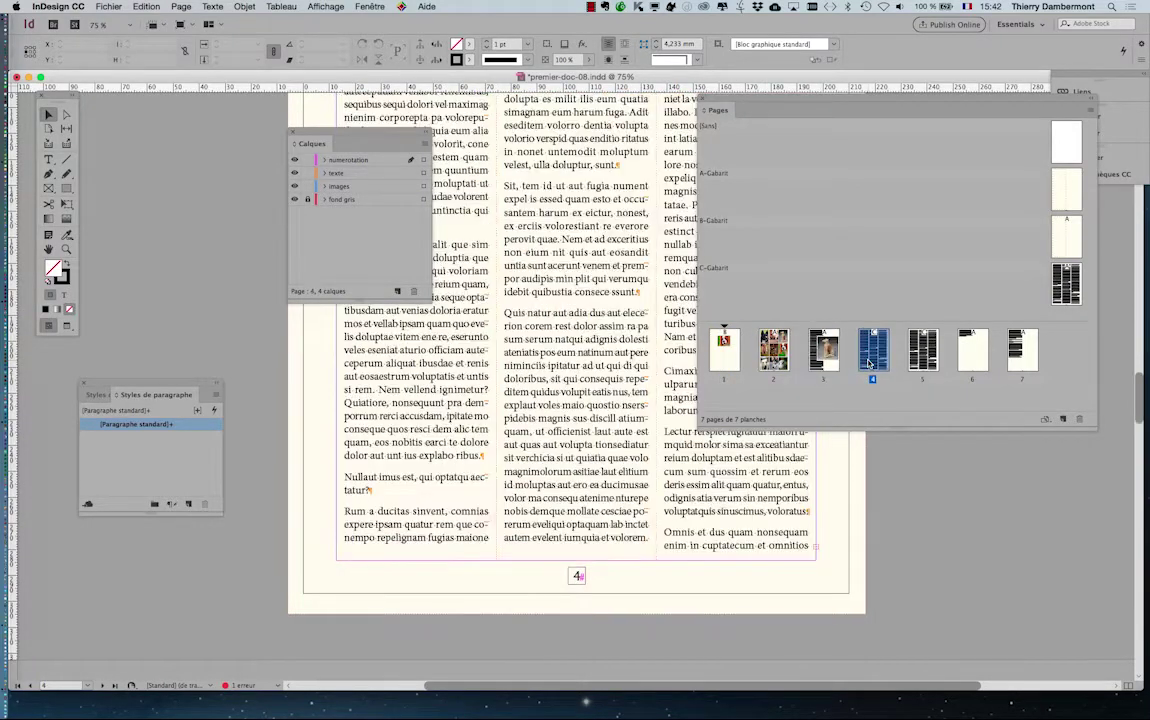
click(922, 356)
double_click(929, 362)
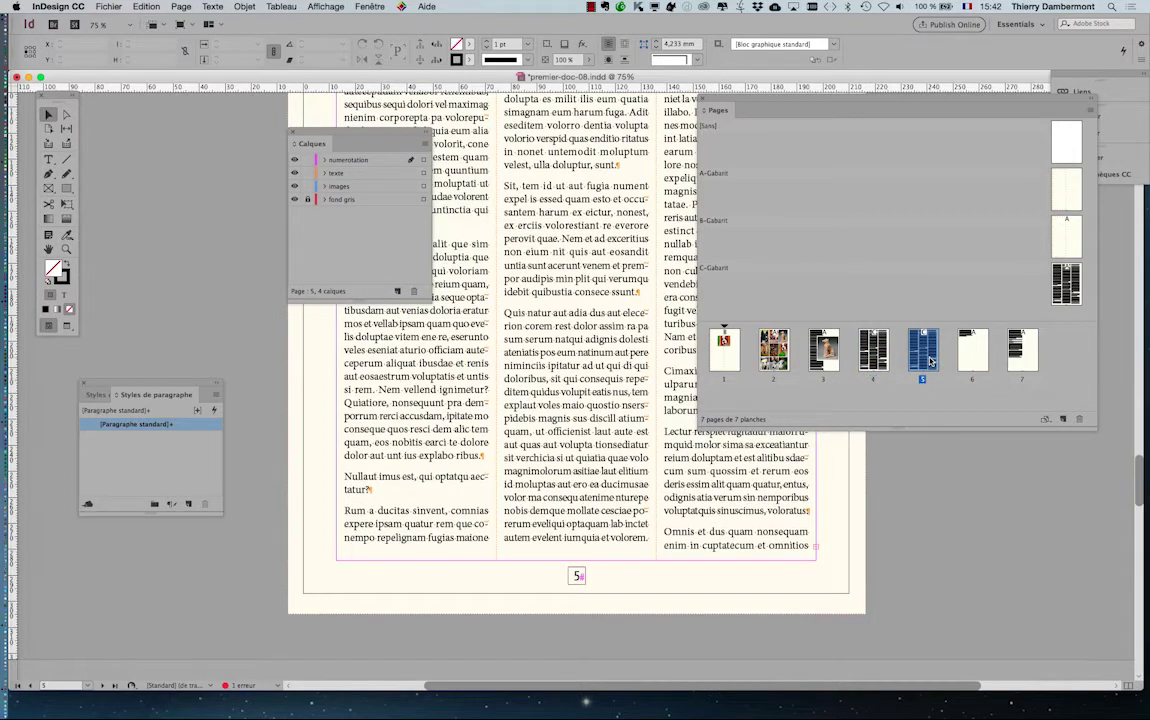
double_click(981, 357)
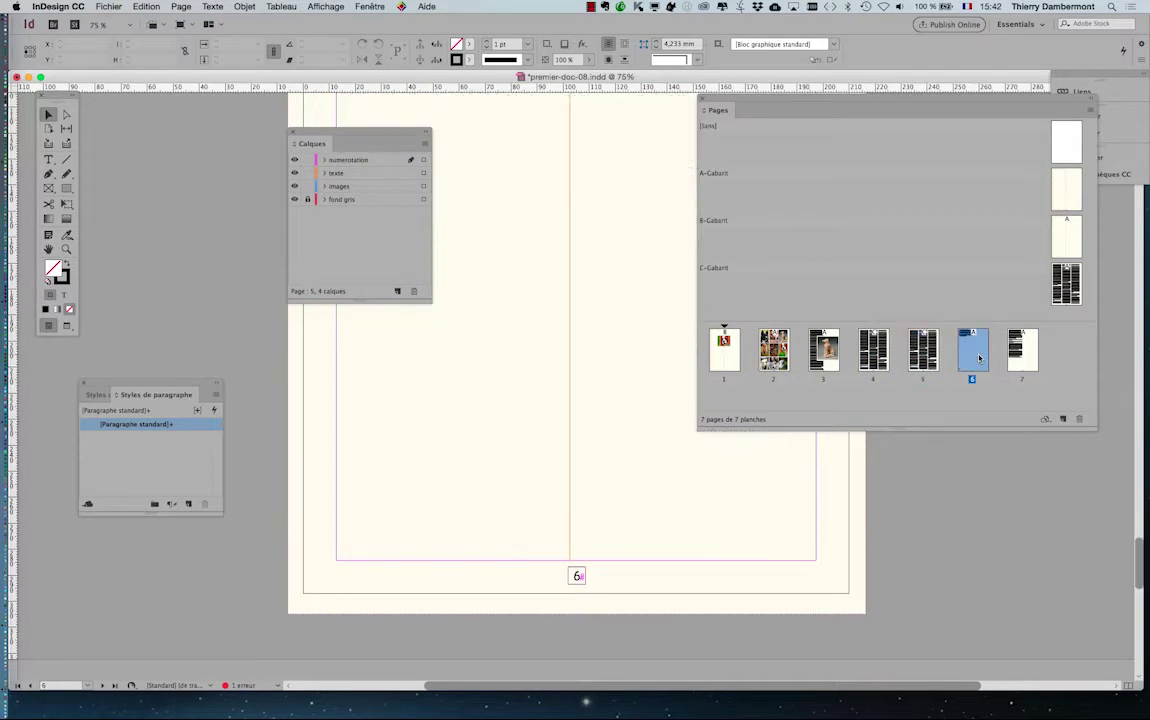
double_click(1021, 356)
double_click(923, 352)
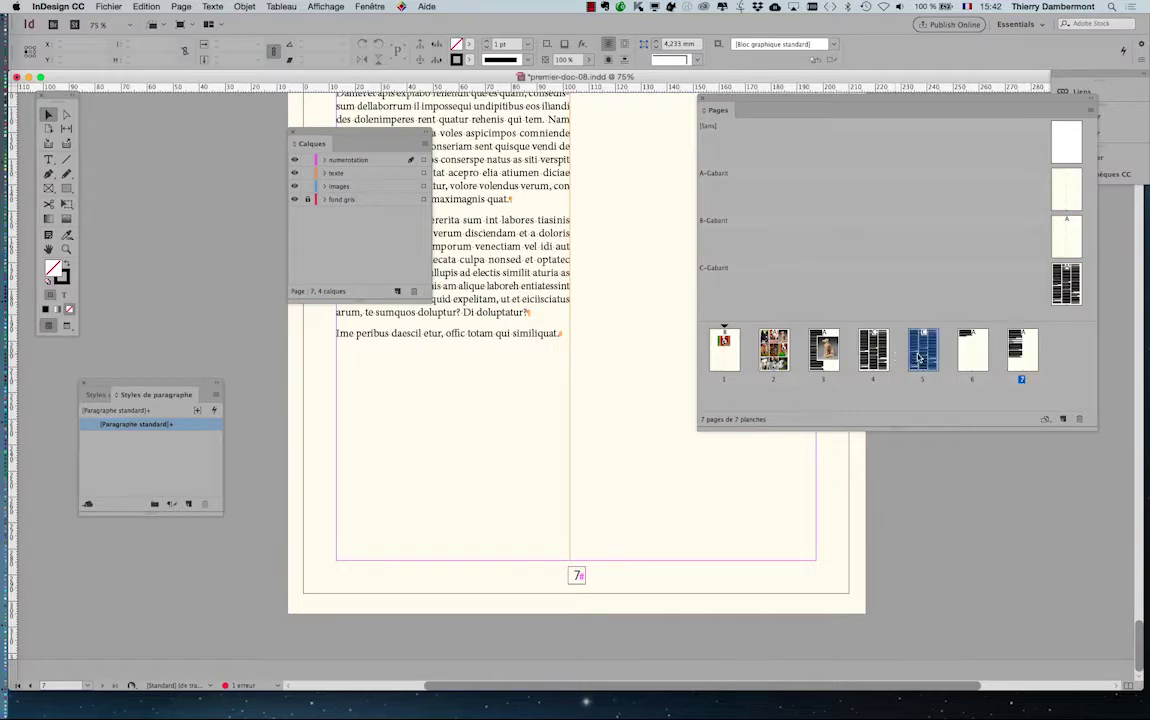
Move the Pages and Calques panels aside so they no longer cover page 5.
scroll(573, 365, down, 1)
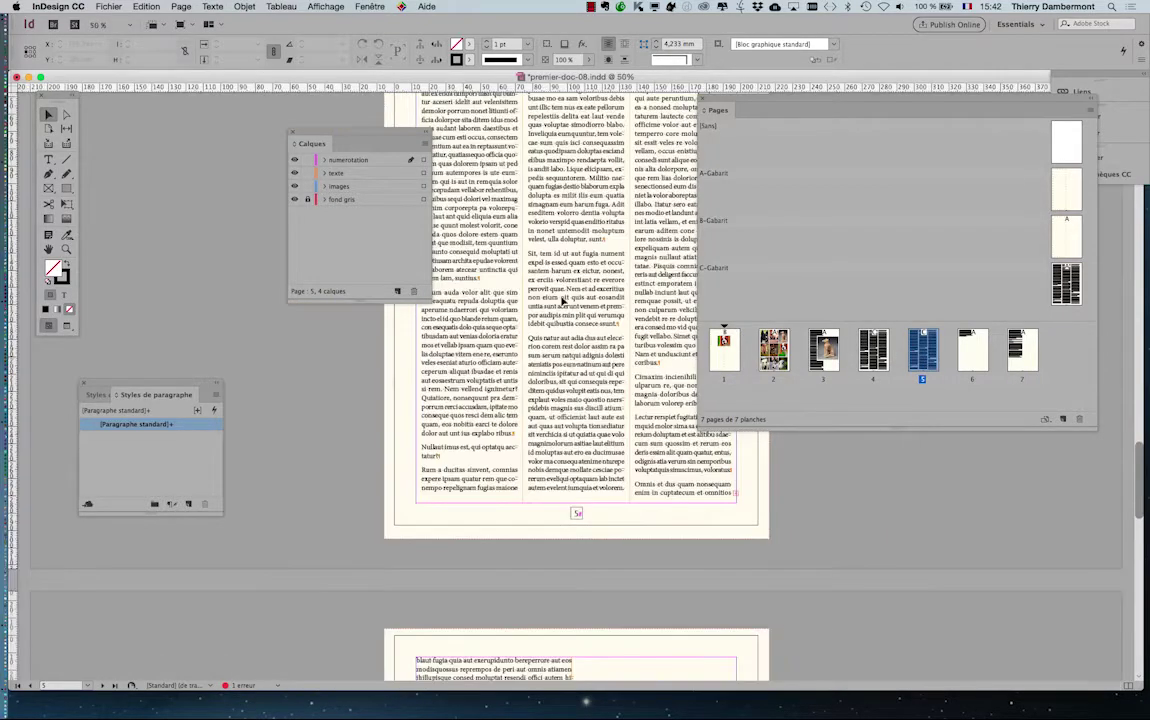
drag(710, 105, 938, 175)
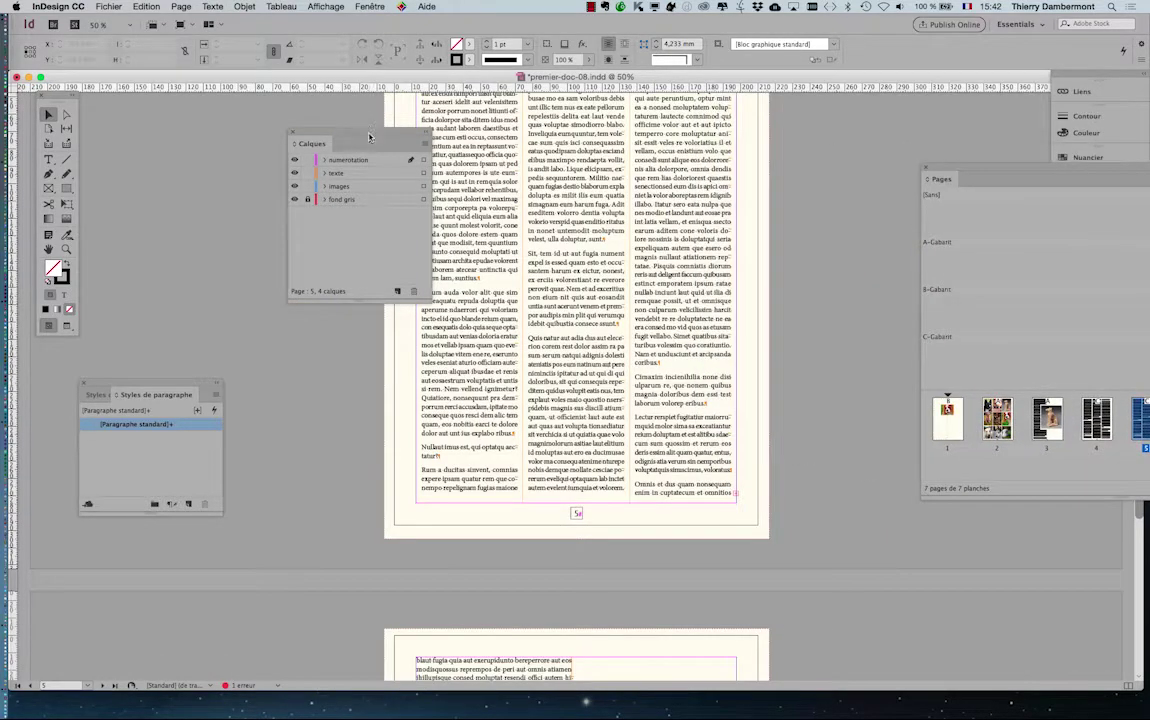
drag(369, 137, 241, 137)
Save the document under the new name premier-doc-09.indd in the JOUR 5 IVE folder.
click(108, 6)
click(125, 96)
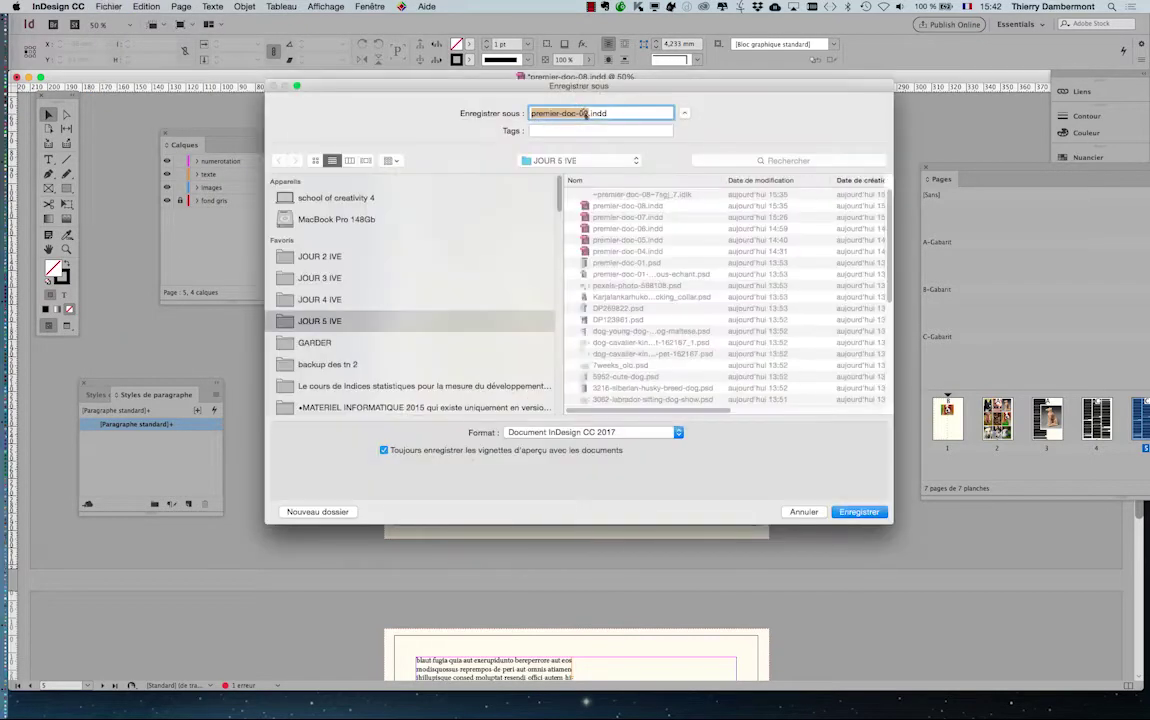
click(585, 113)
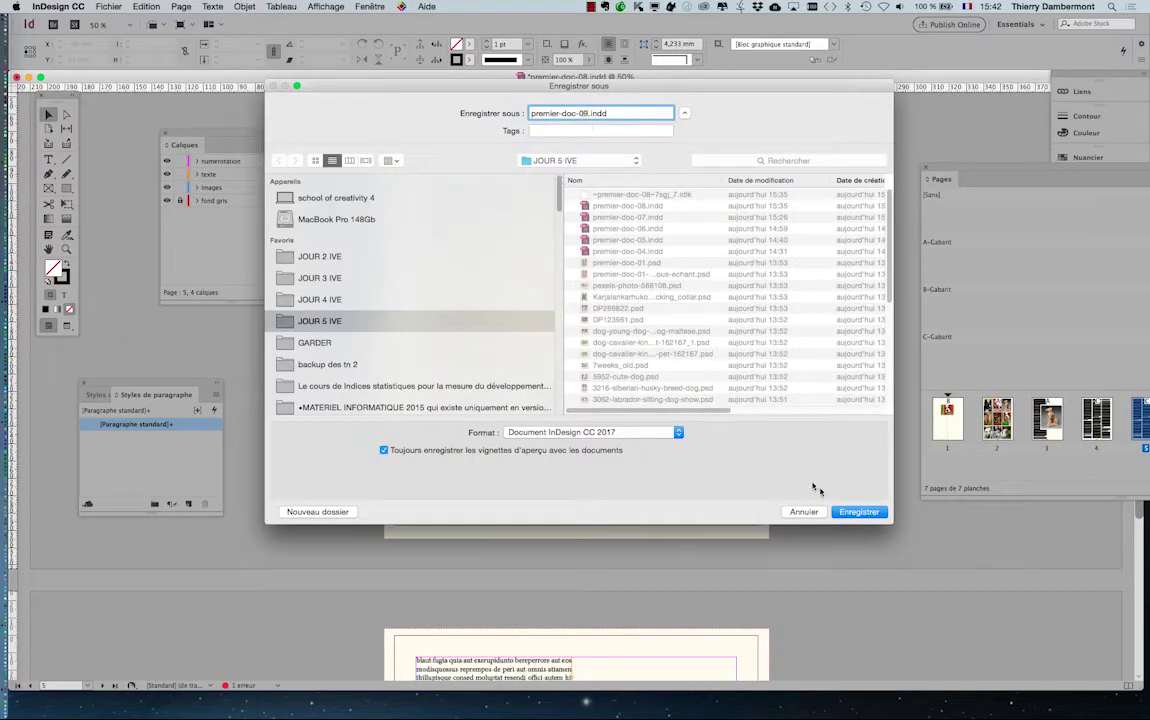
key(Return)
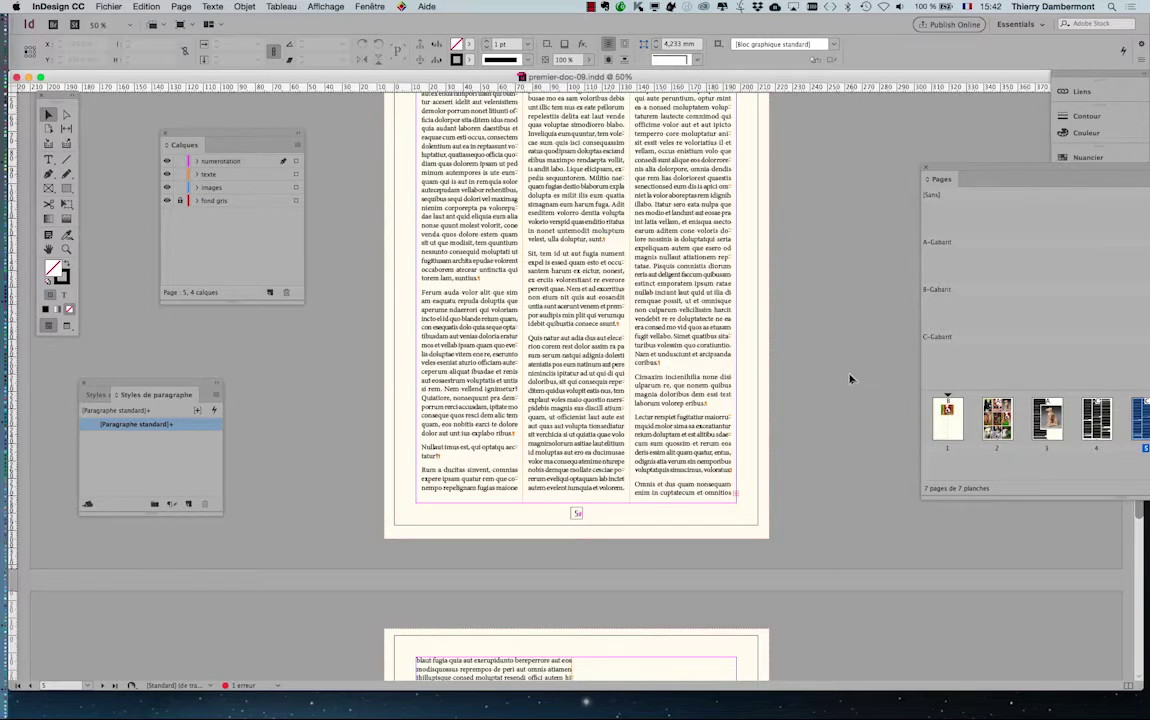
Bring page 5 and the whole Pages panel with its master thumbnails back into view.
scroll(850, 378, up, 5)
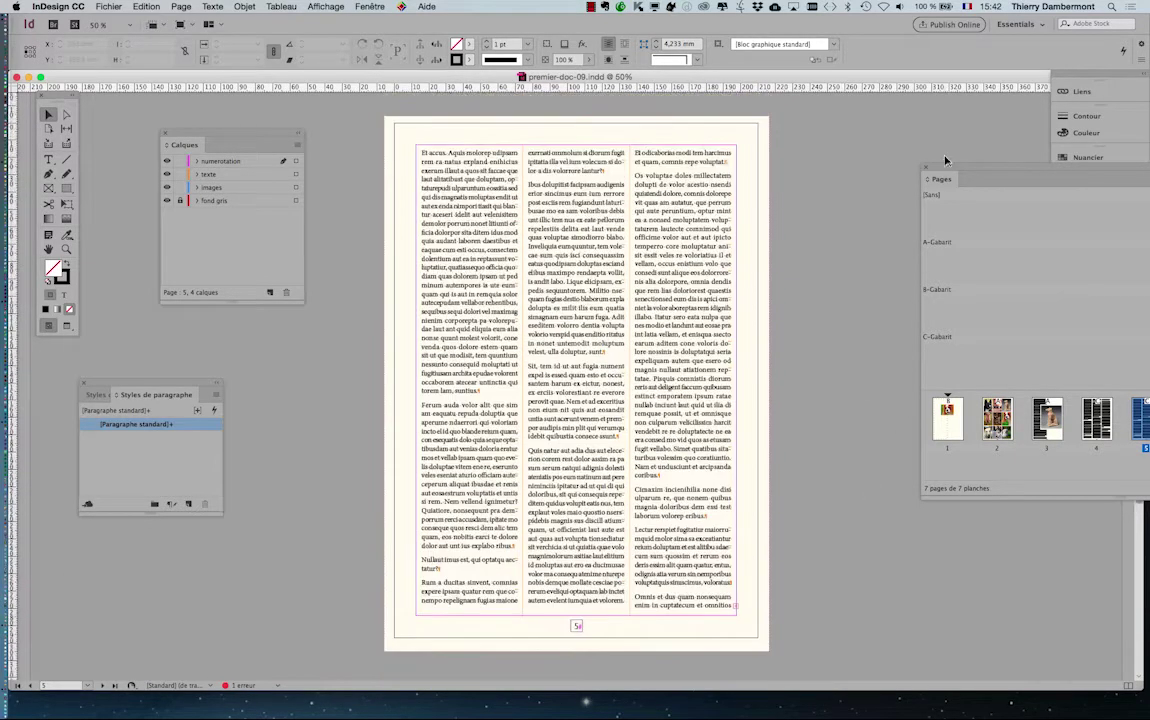
drag(948, 167, 731, 143)
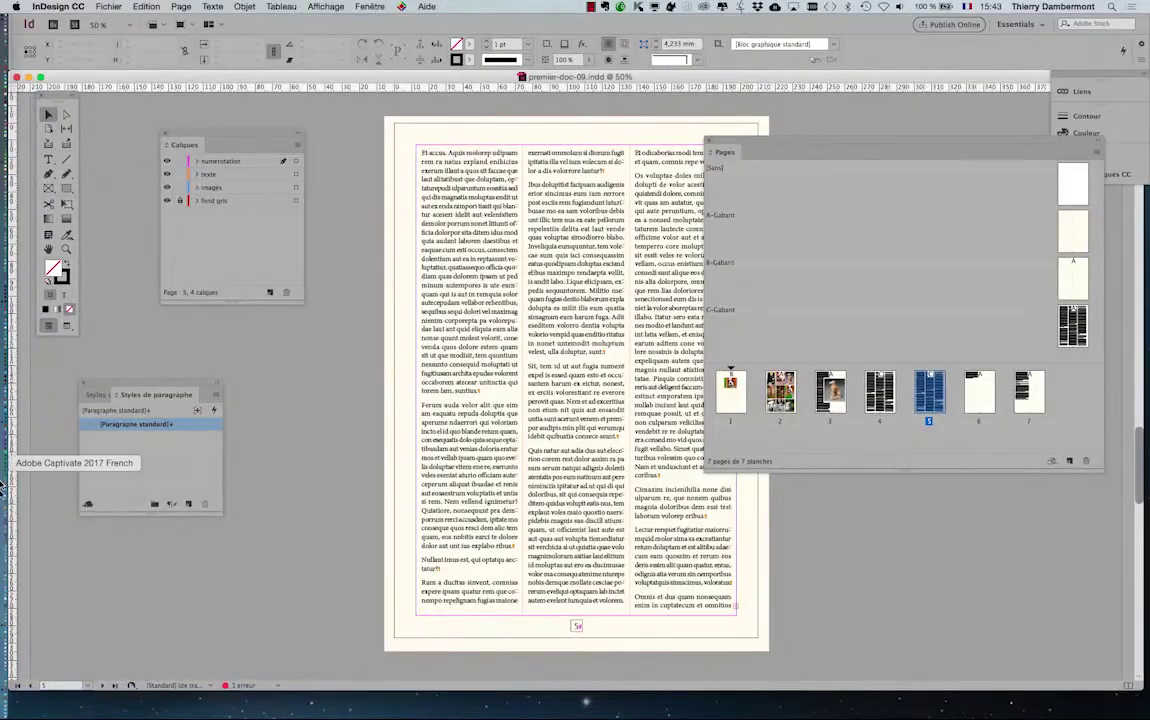
Switch to Firefox and search Google Images for vase "public domain".
mouse_move(3, 630)
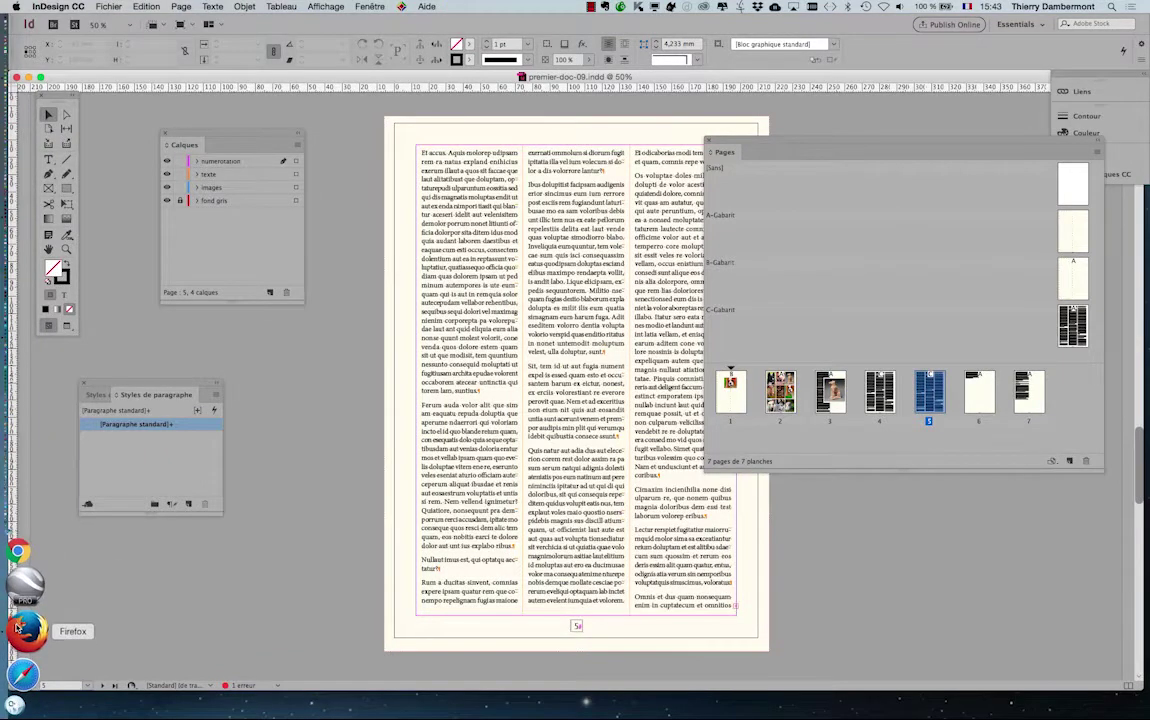
click(24, 628)
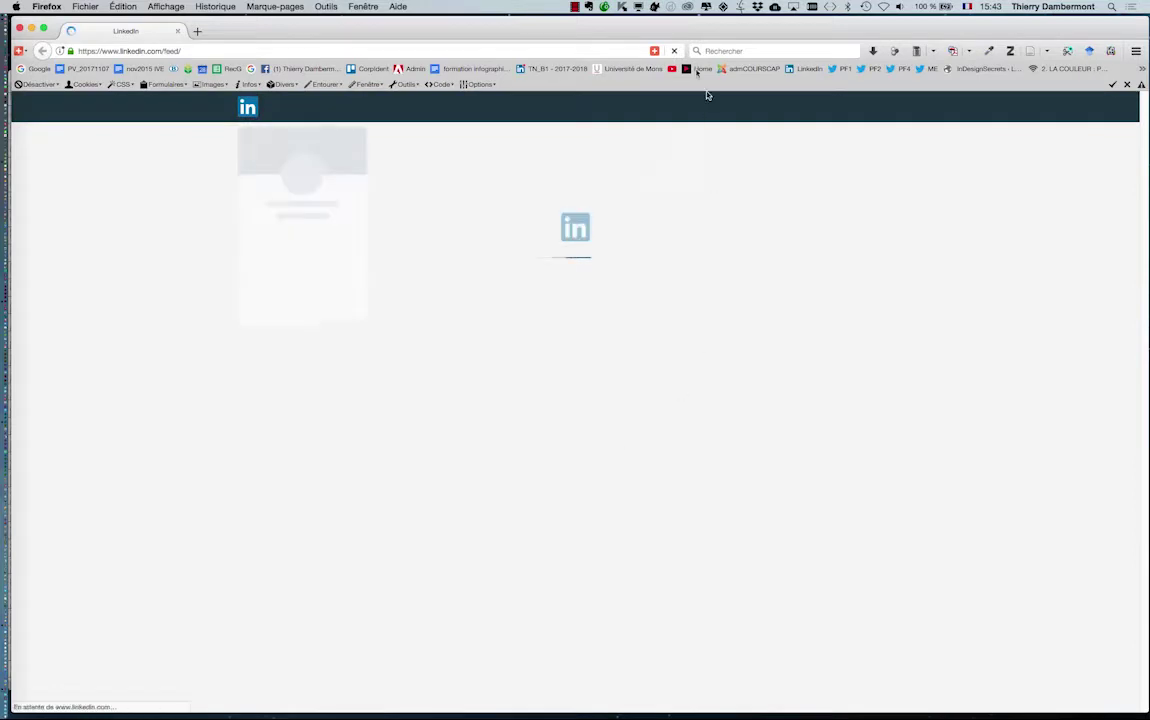
click(250, 68)
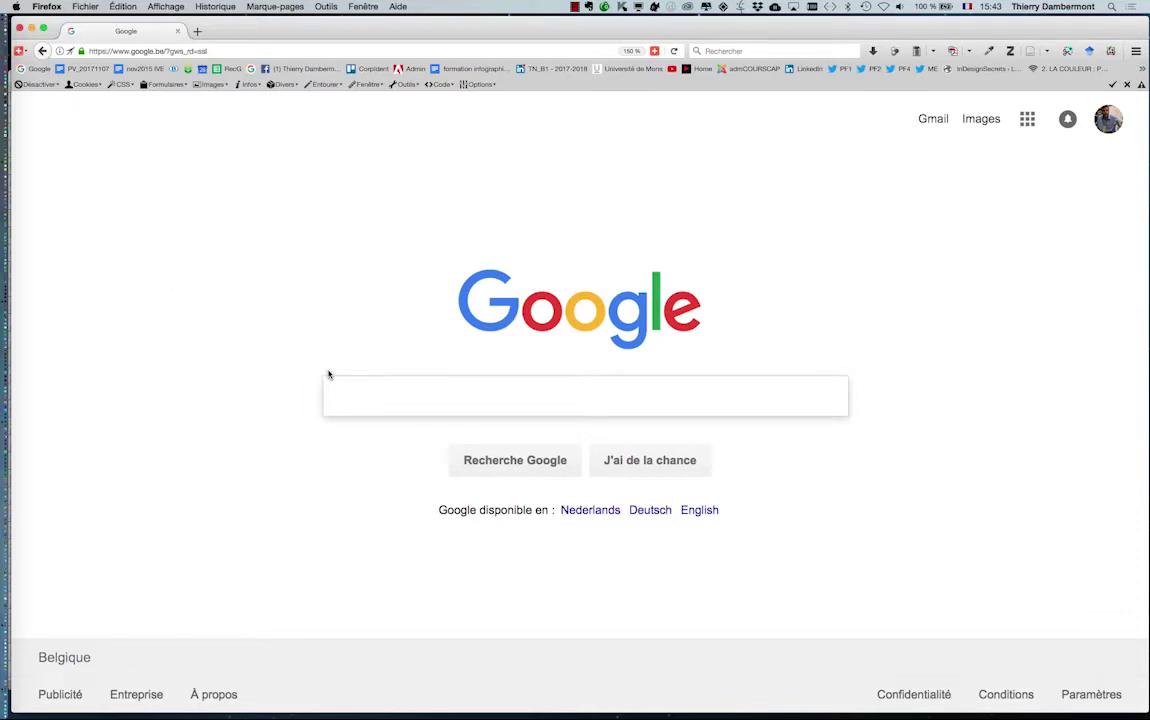
text(vase "publi)
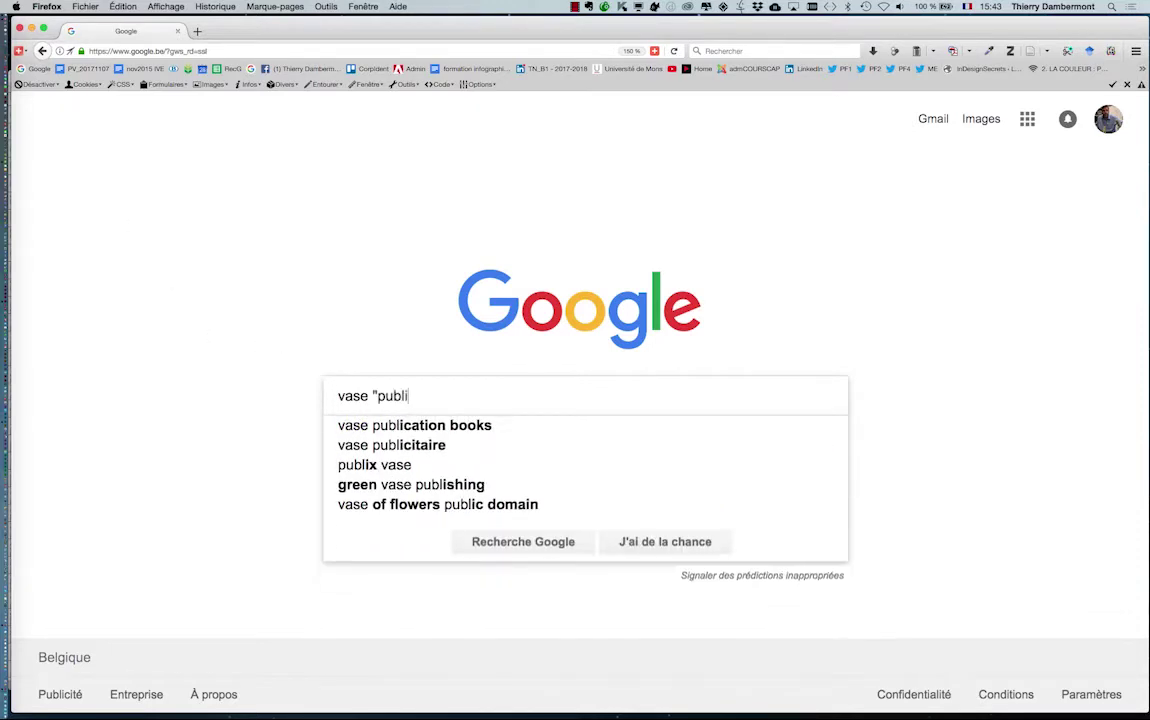
text(c domain")
key(Return)
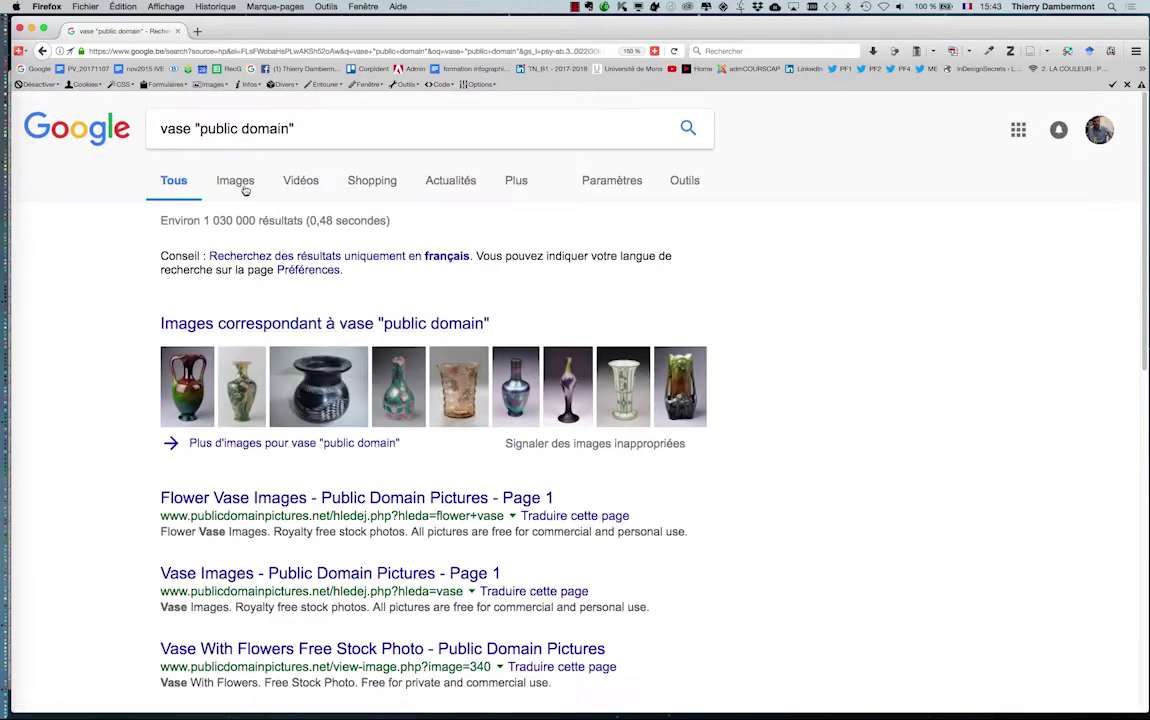
click(245, 188)
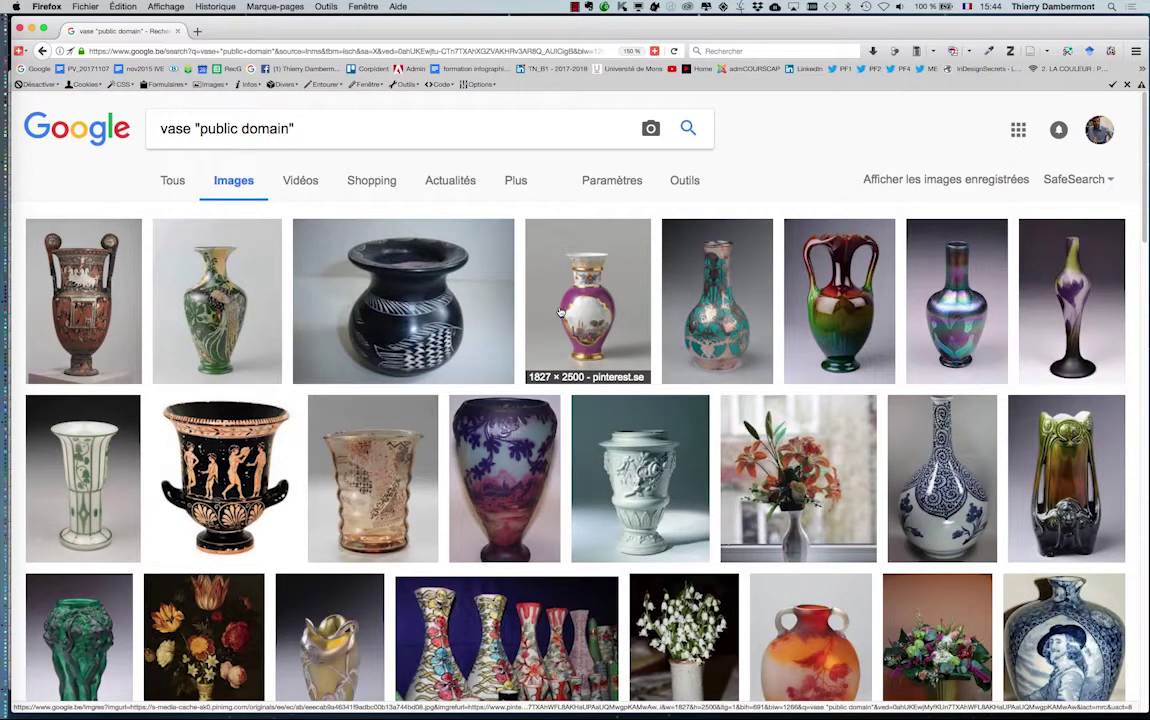
Open the purple Meissen vase result at full size and save it as vase.jpg in the JOUR 5 IVE folder.
drag(560, 313, 244, 33)
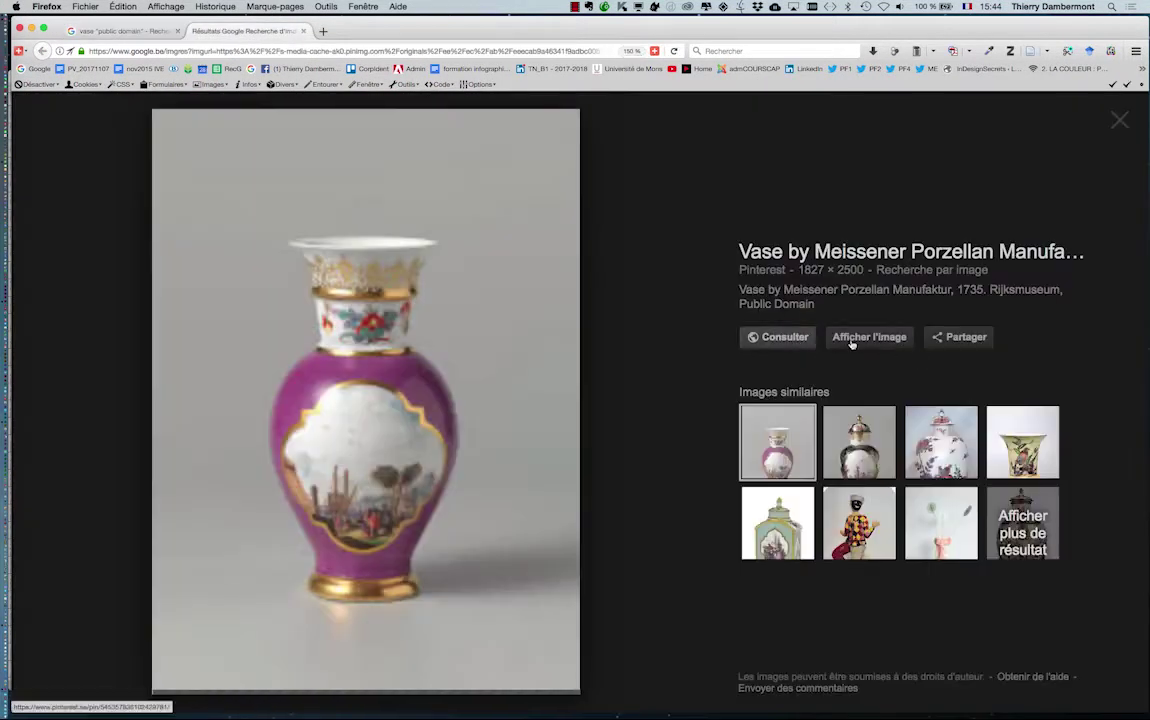
click(851, 343)
right_click(568, 340)
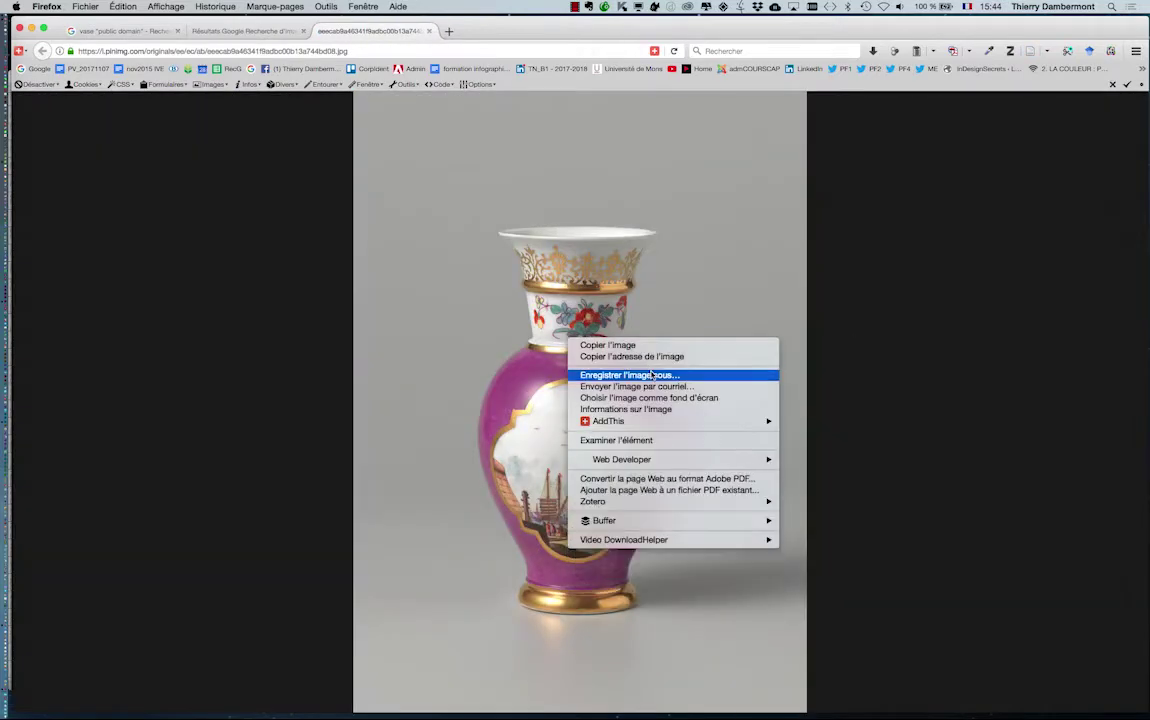
click(651, 374)
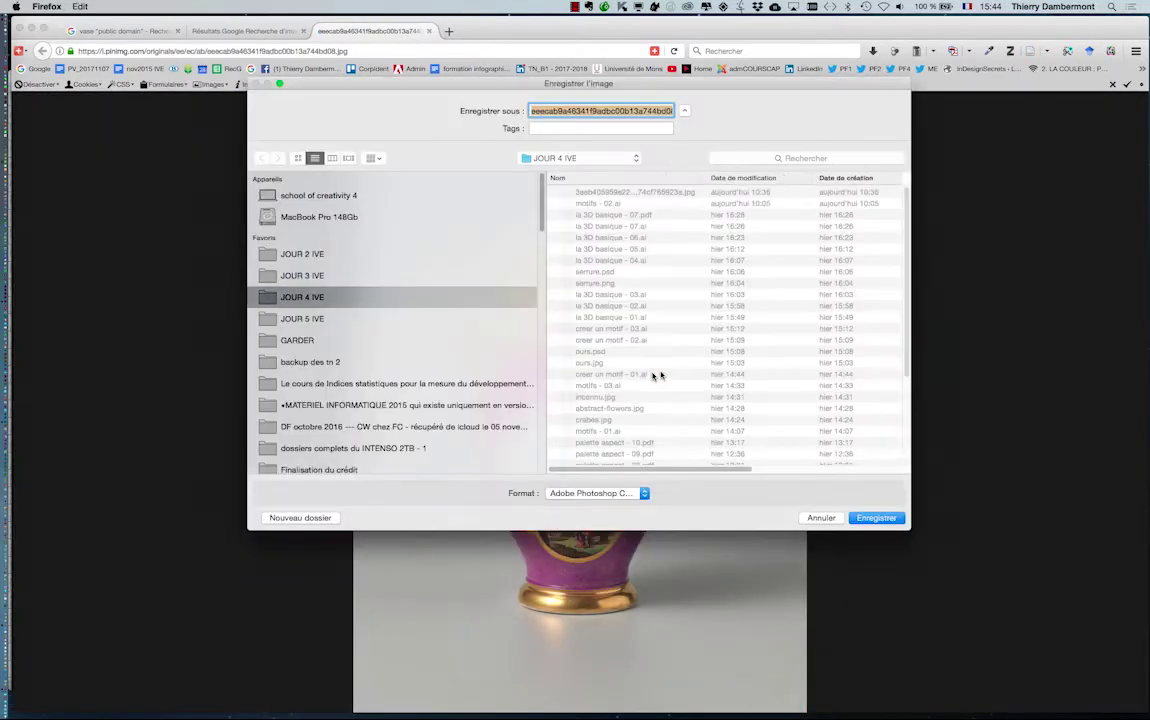
click(335, 316)
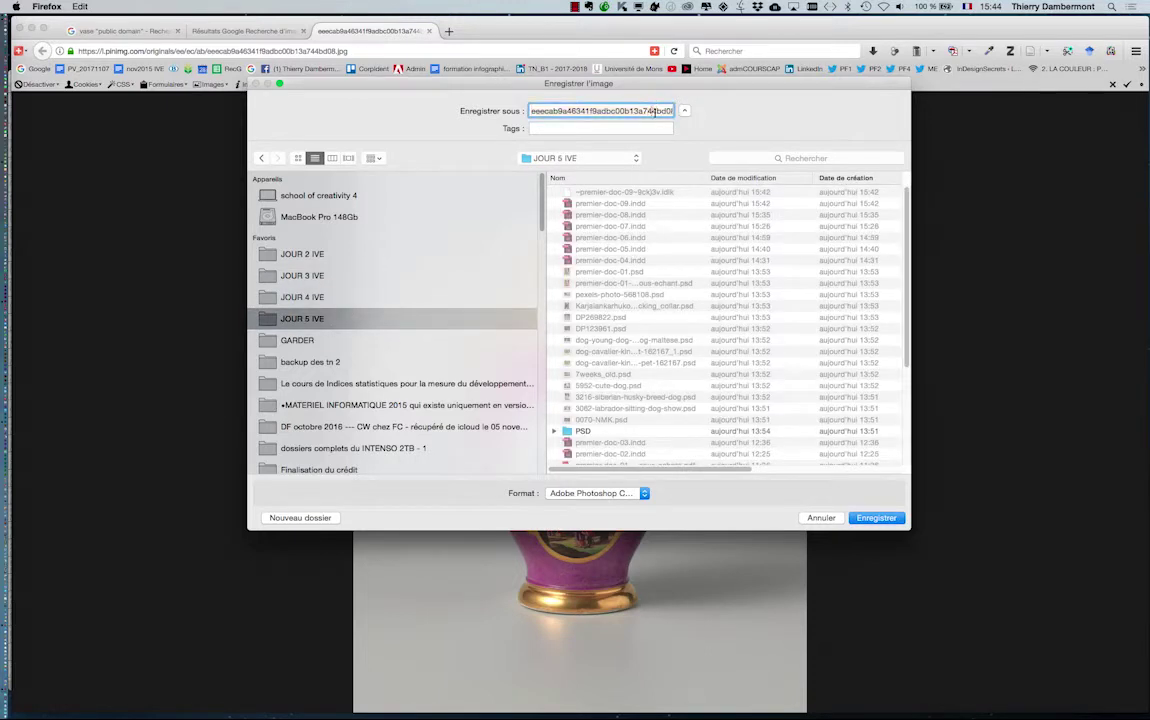
drag(654, 110, 480, 98)
key(BackSpace)
drag(548, 111, 527, 97)
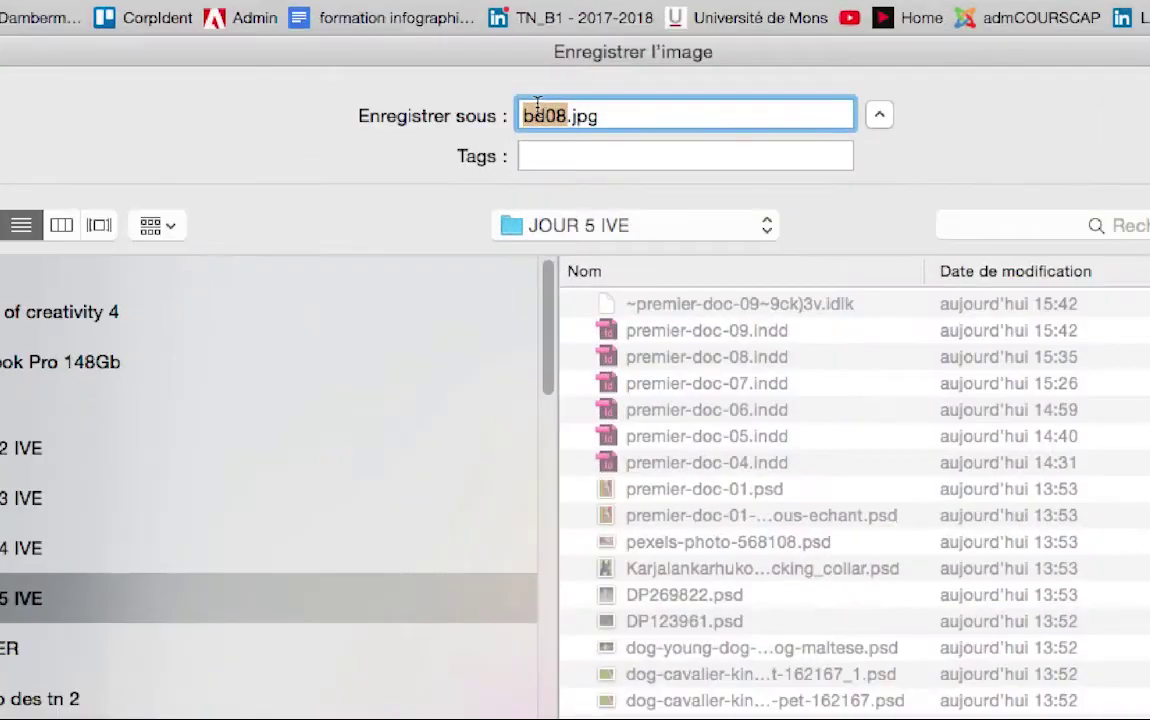
text(vase)
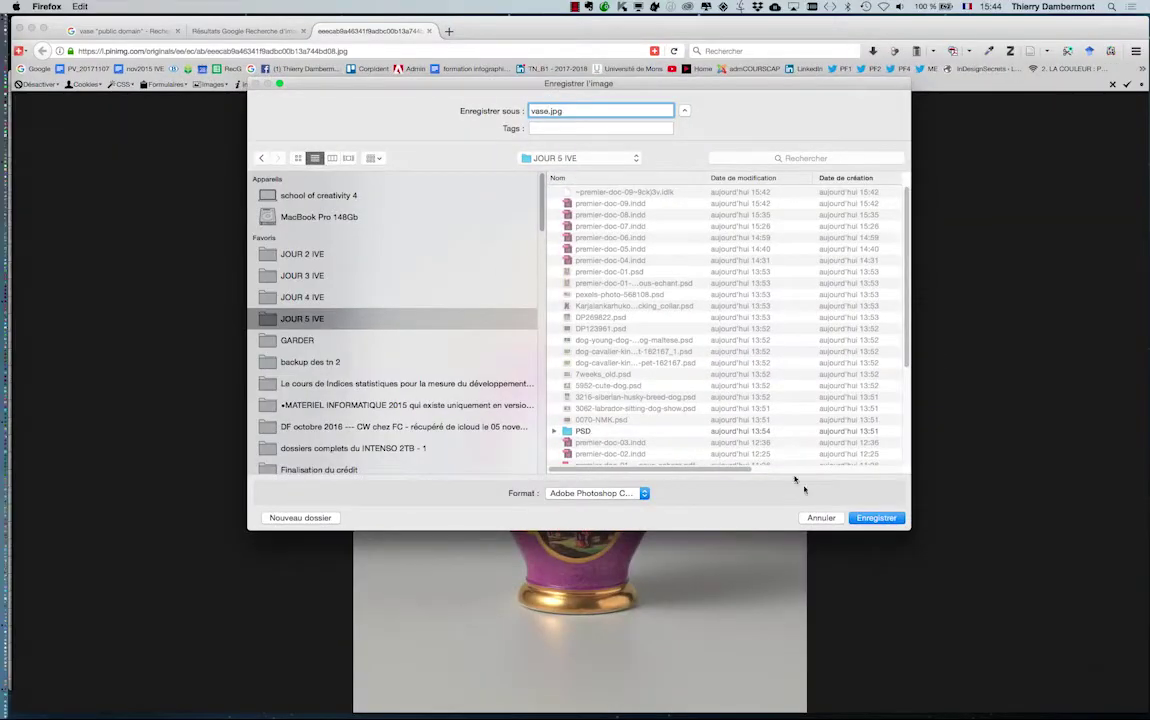
click(876, 518)
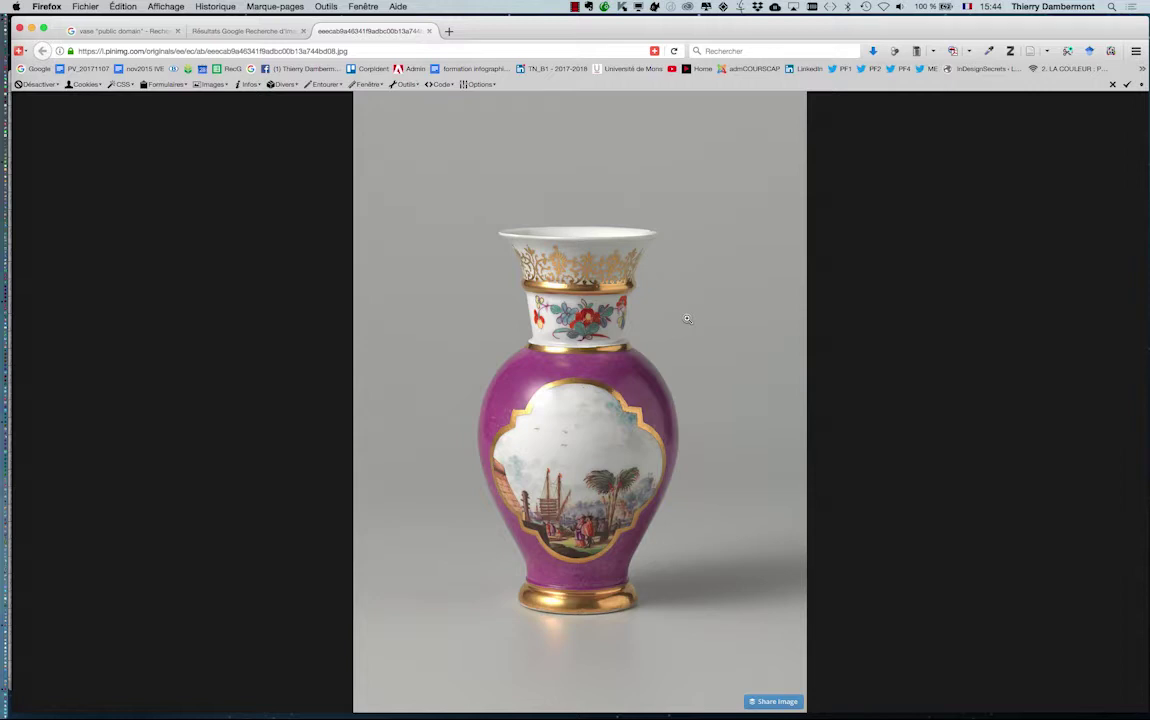
Minimise the browser window and switch to Photoshop with all other applications hidden.
click(32, 28)
key(super+Tab)
key(super+Tab)
key(super+Tab)
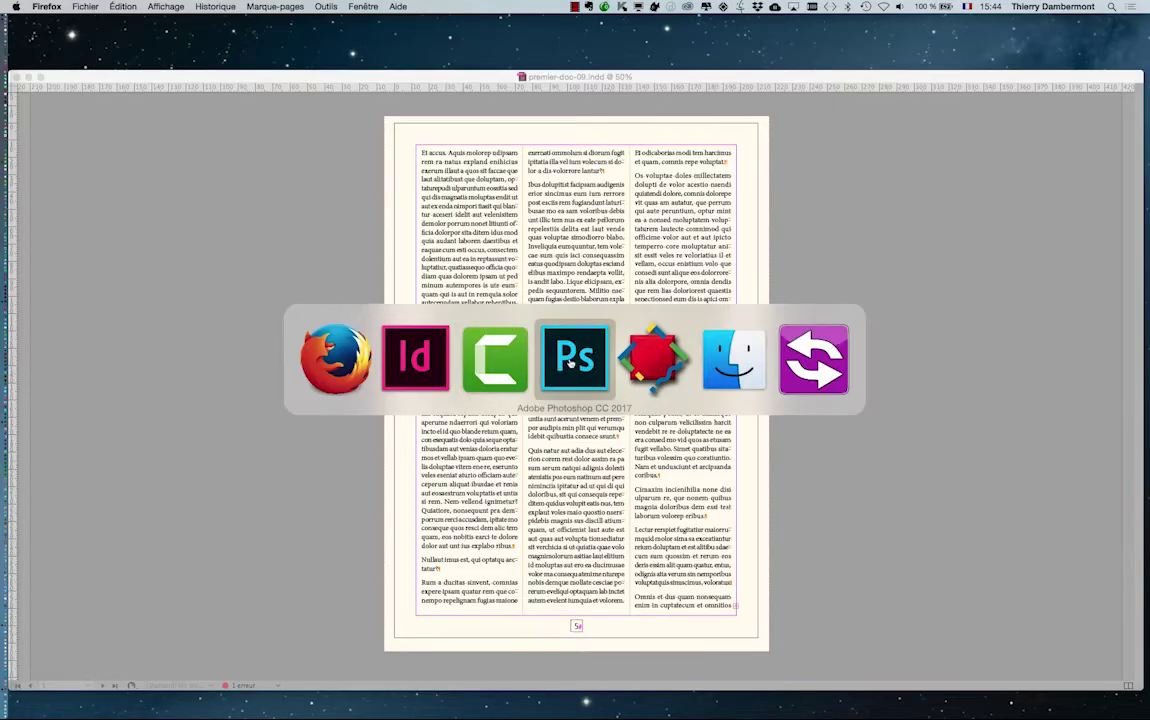
key(super+alt+h)
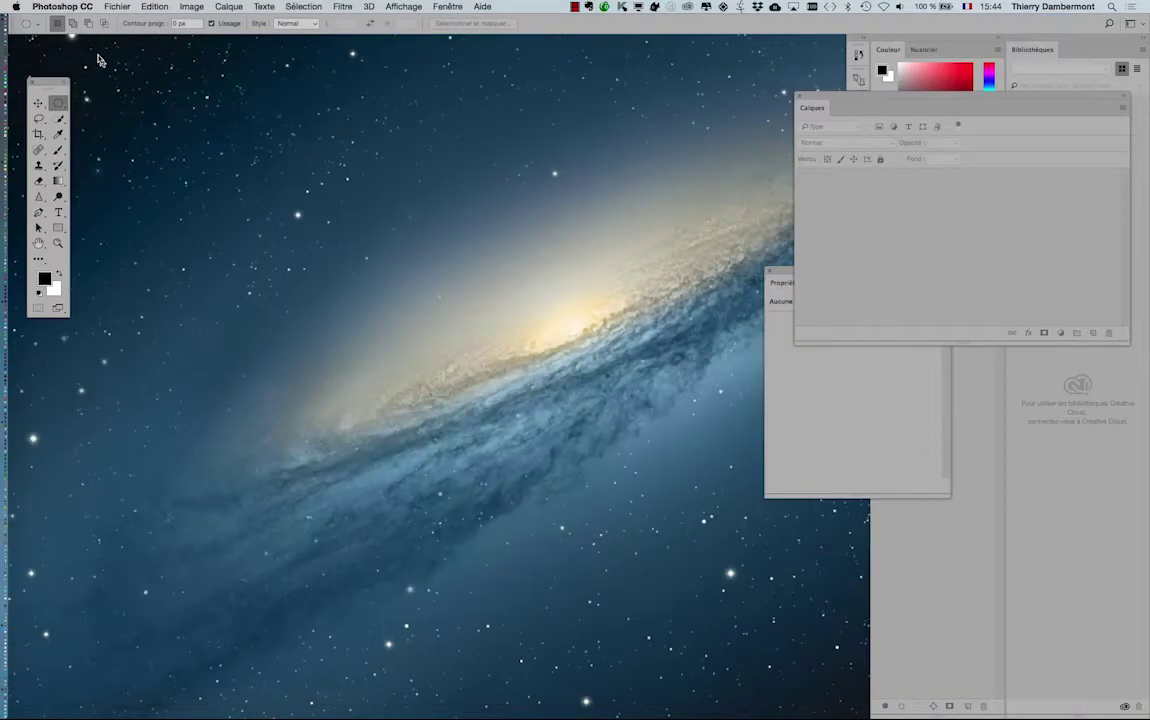
Open vase.jpg from the JOUR 5 IVE folder, keeping its embedded eciRGB v2 colour profile.
click(115, 7)
click(112, 31)
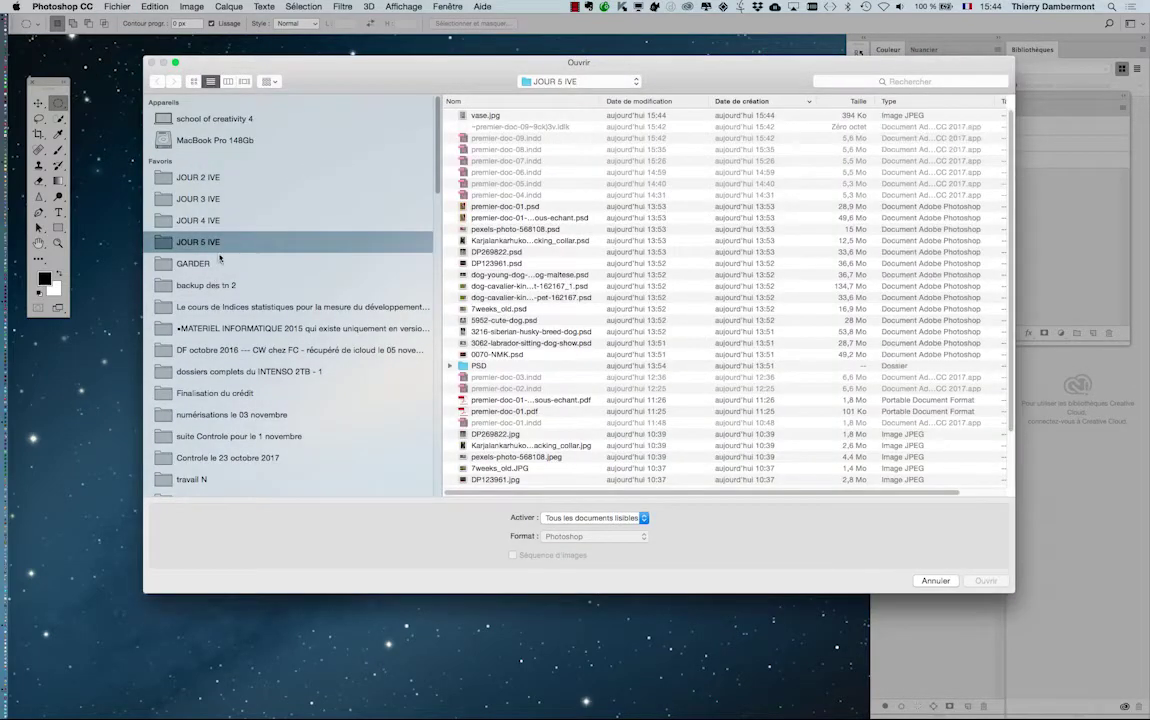
click(522, 117)
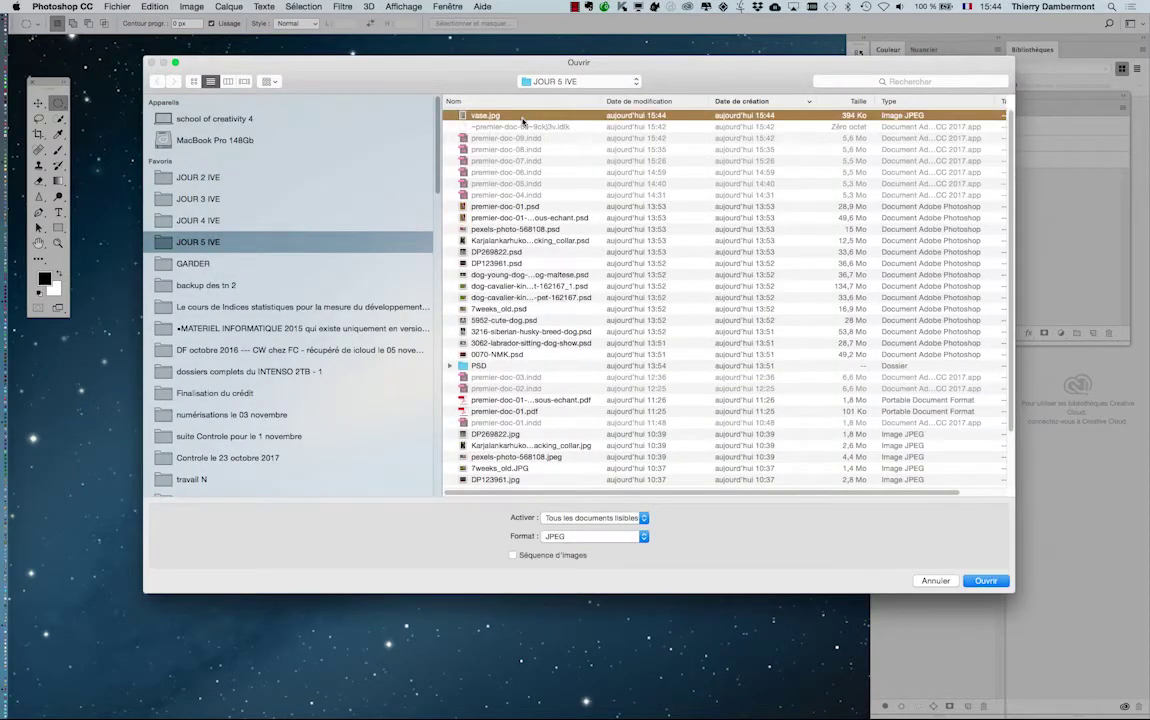
click(985, 581)
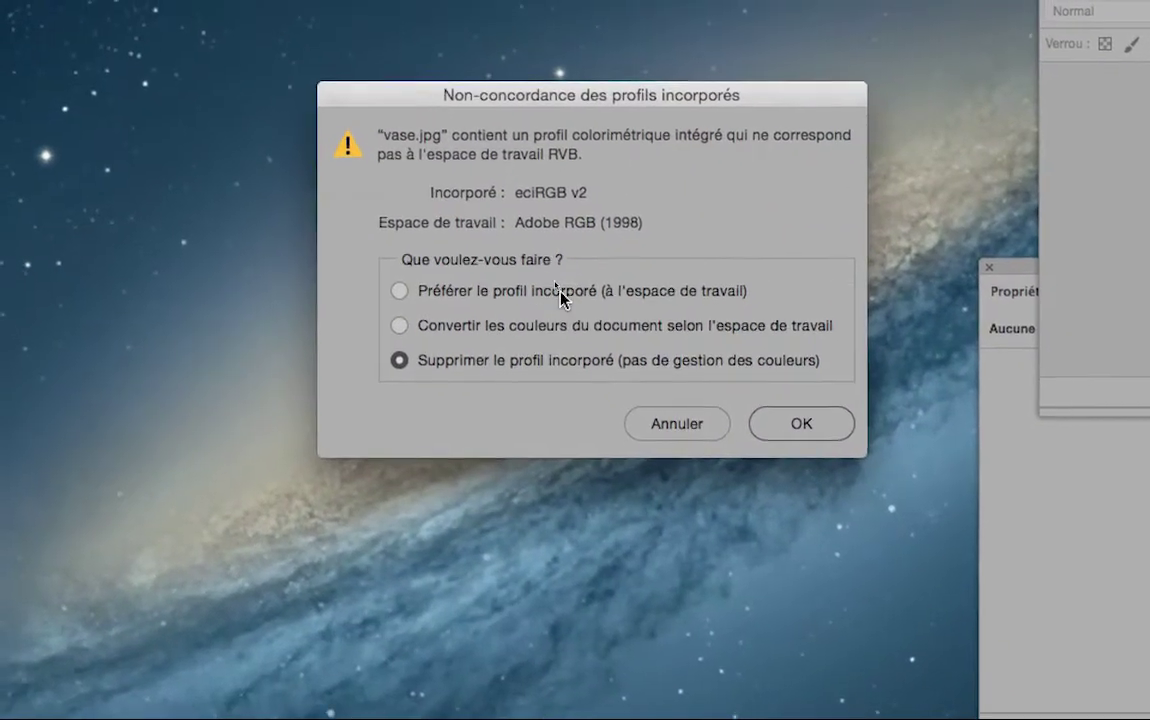
click(555, 283)
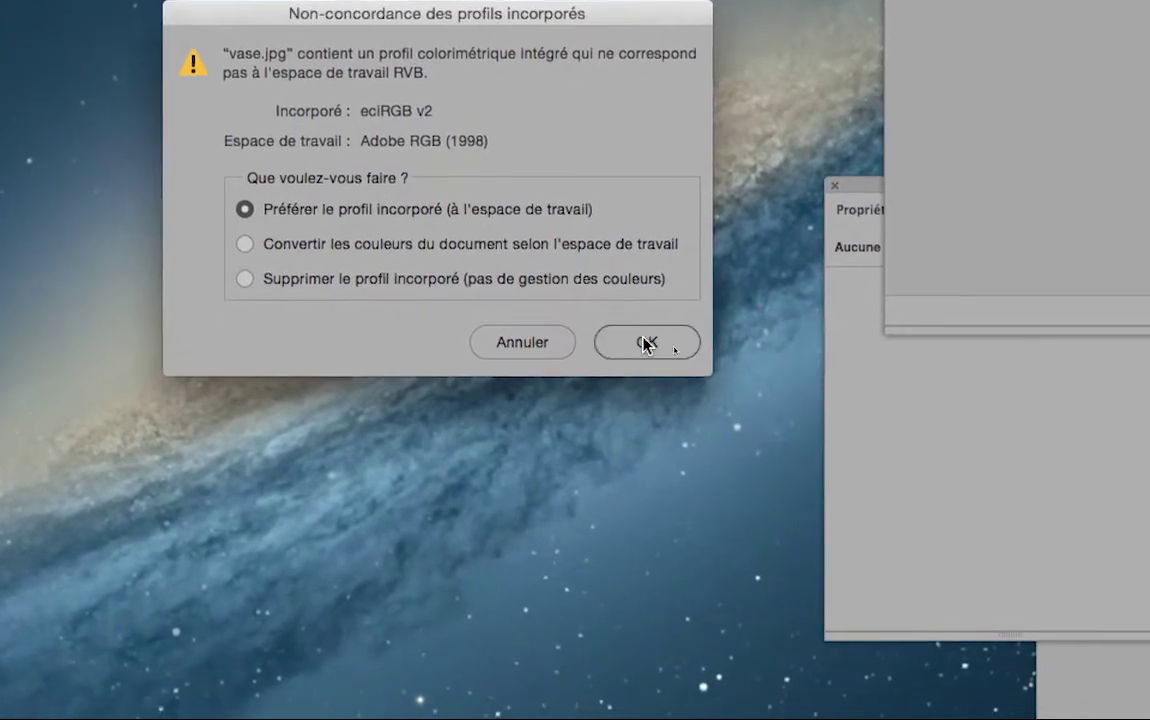
click(800, 427)
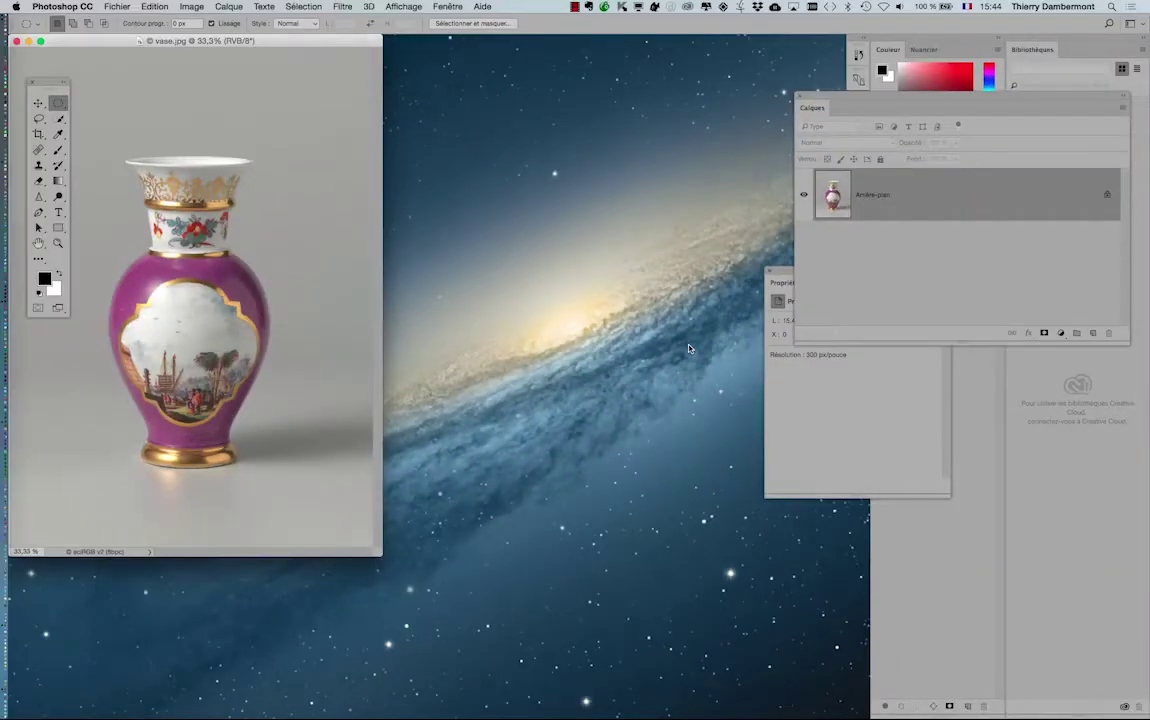
Show the vase image enlarged in full-screen mode and move the Calques panel away from the Propriétés panel.
key(super+0)
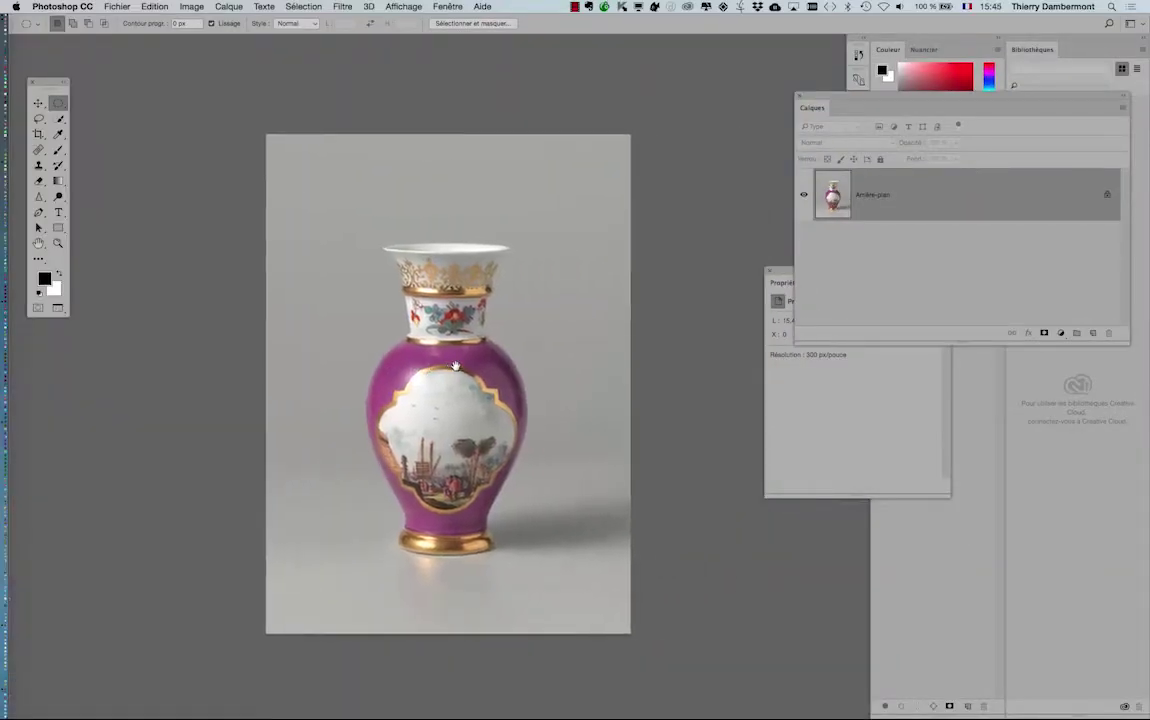
scroll(459, 373, up, 3)
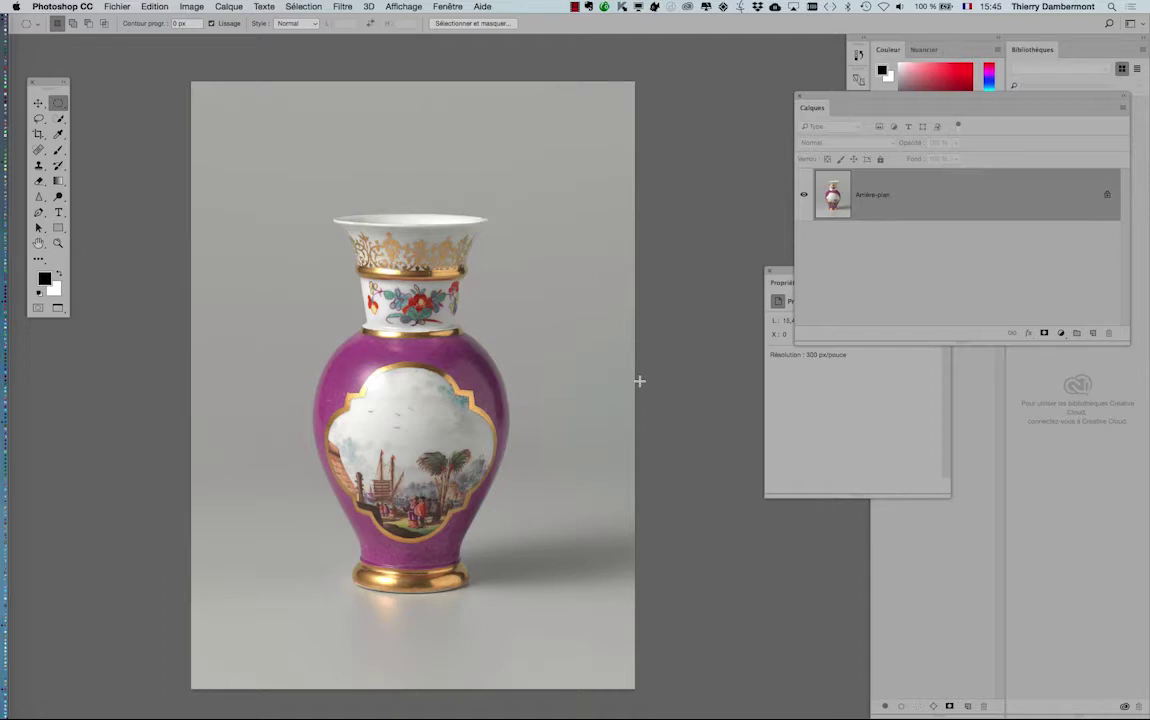
drag(824, 103, 573, 89)
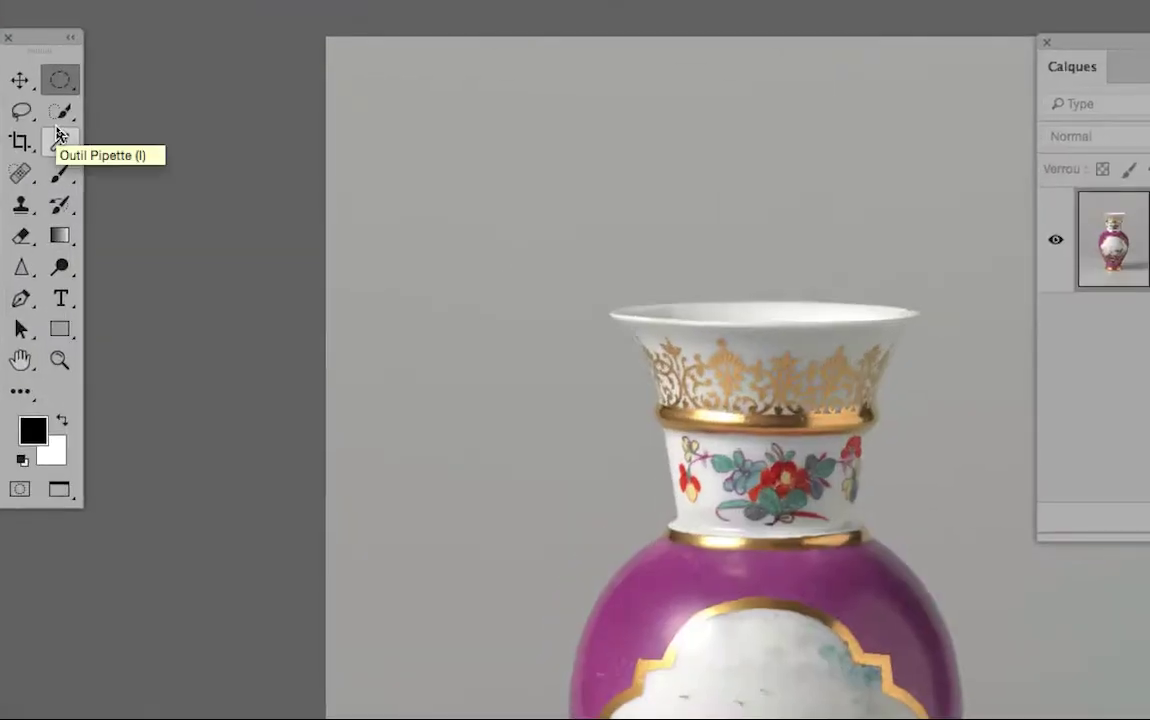
Try to select the grey background around the vase with the Quick Selection tool.
click(58, 119)
click(44, 46)
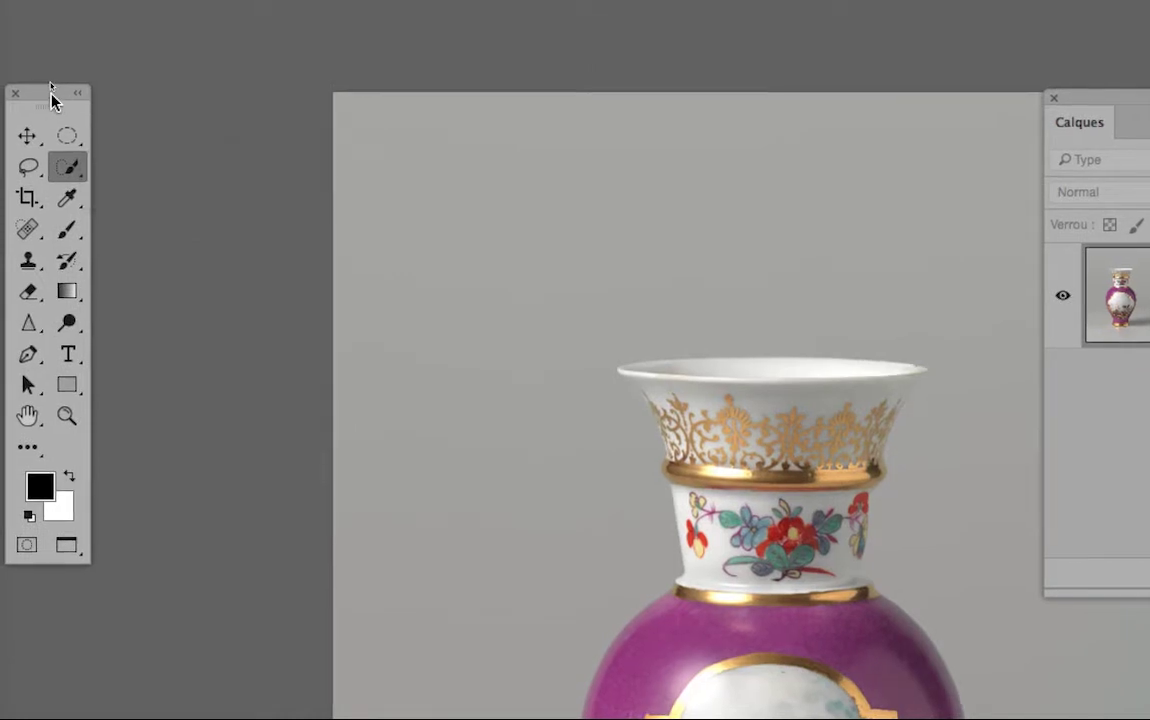
drag(44, 46, 325, 232)
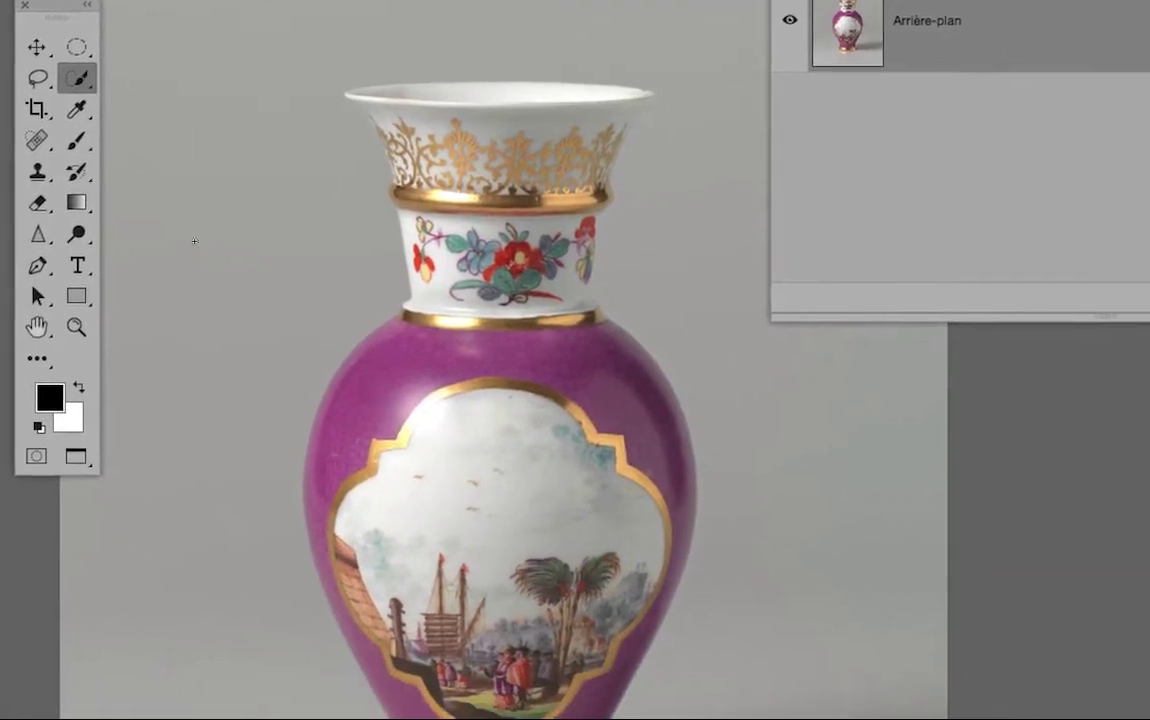
drag(284, 393, 293, 393)
mouse_move(201, 244)
mouse_down()
mouse_move(210, 246)
mouse_move(190, 232)
mouse_up()
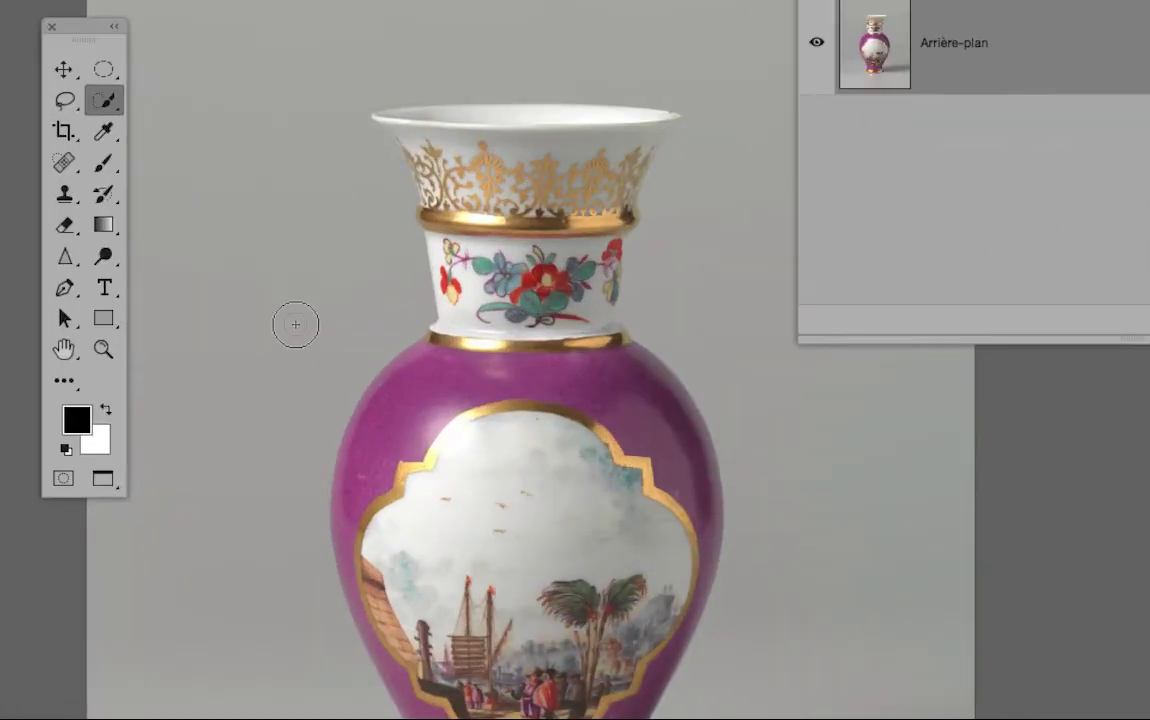
mouse_move(297, 326)
mouse_down()
mouse_move(324, 282)
mouse_move(264, 145)
mouse_move(273, 58)
mouse_up()
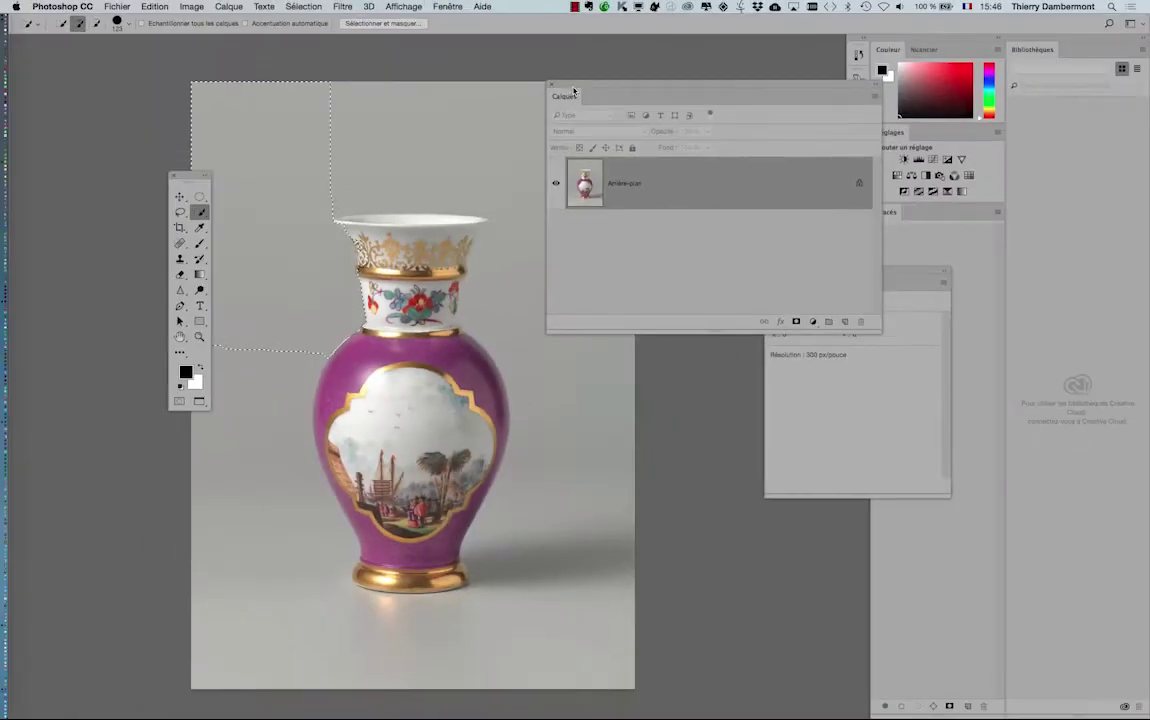
Move the Calques panel and the toolbox clear of the vase image, and deselect everything.
drag(573, 91, 729, 71)
drag(184, 178, 124, 188)
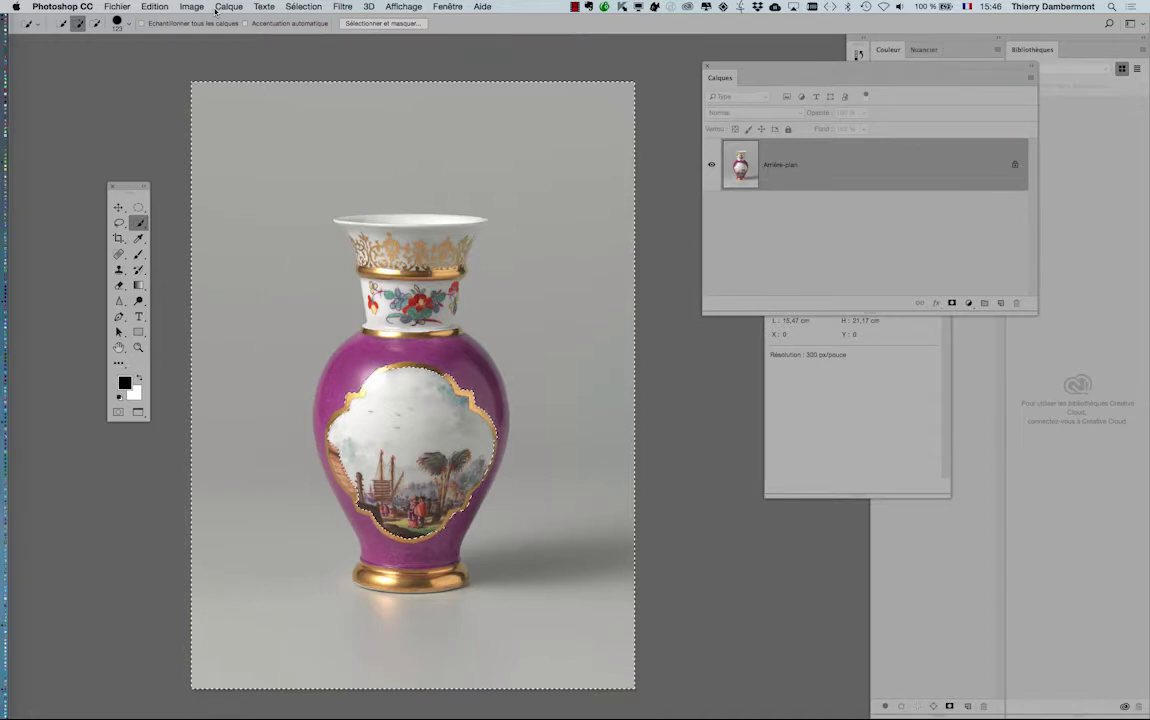
click(303, 7)
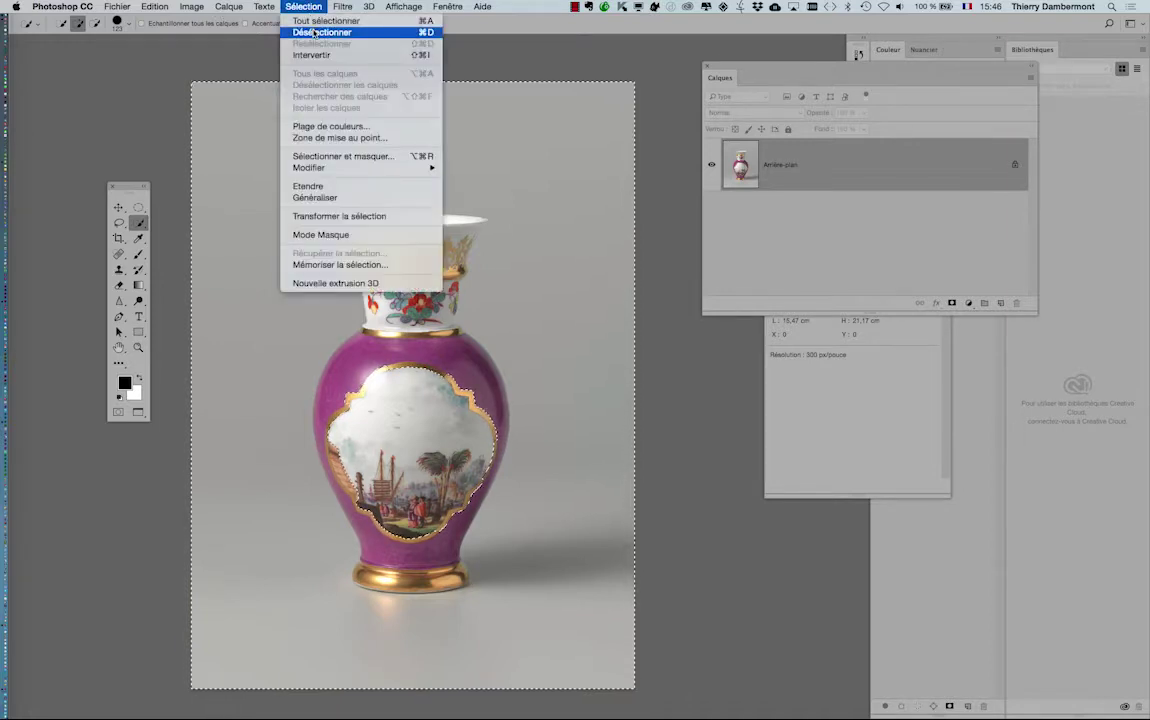
click(313, 33)
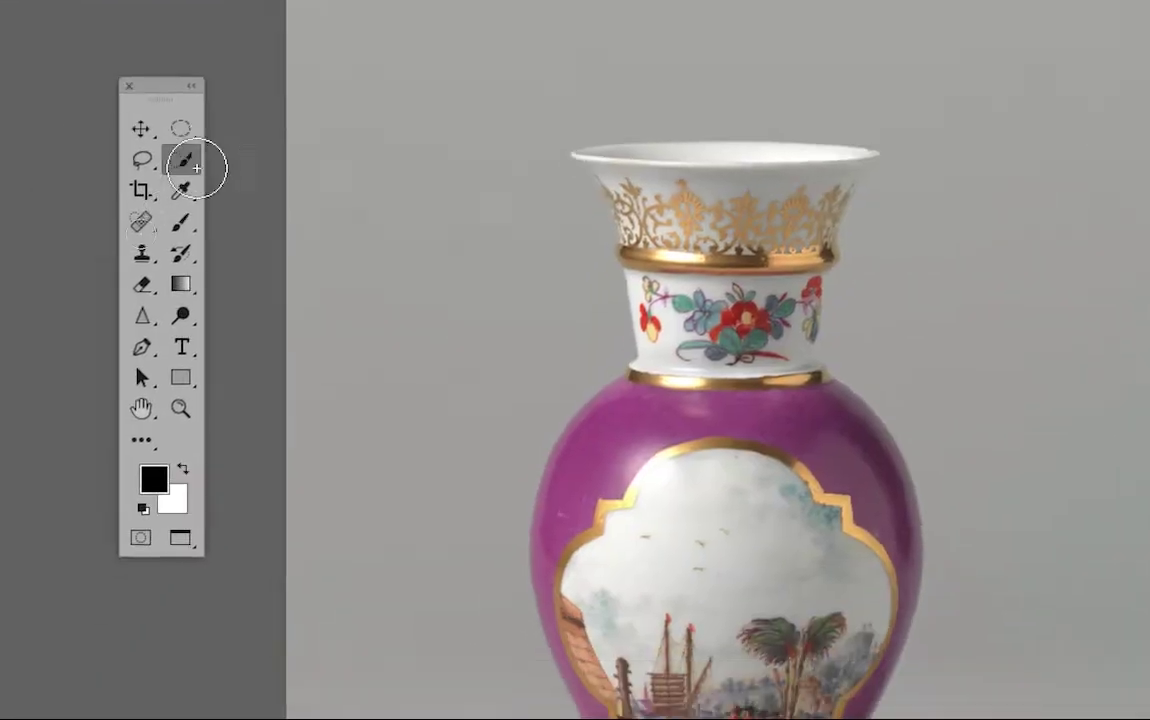
Select the grey background around the vase using the Magic Wand with a tolerance of 16.
click(142, 227)
click(222, 178)
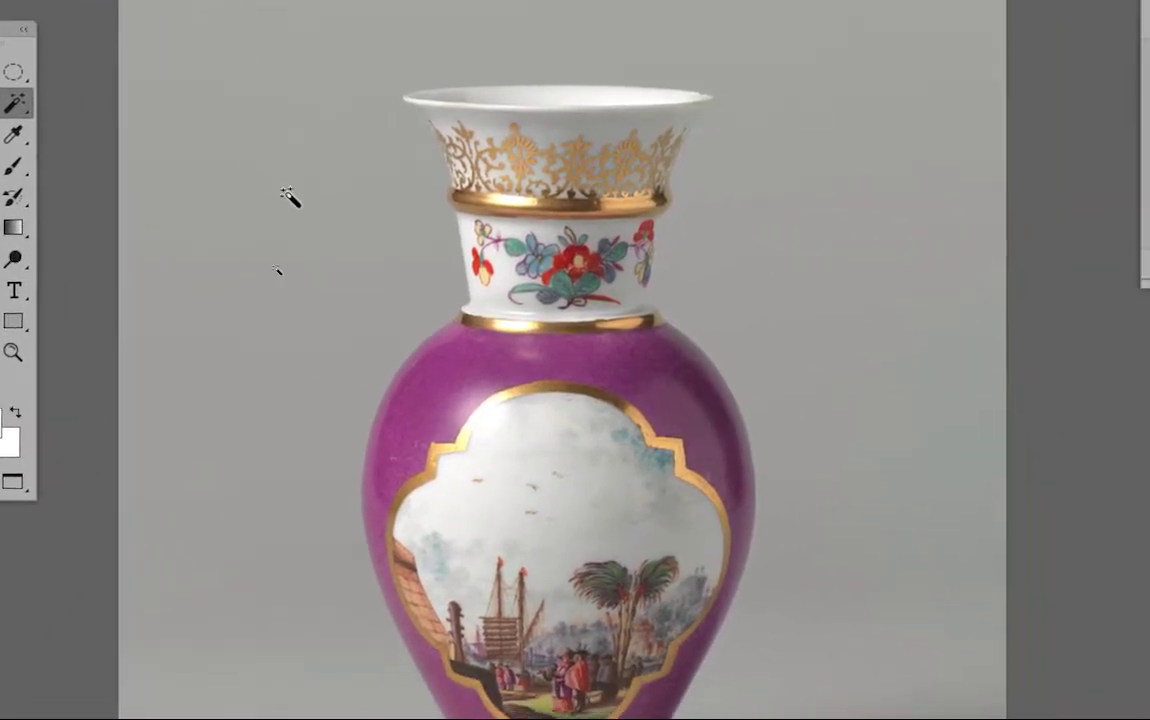
click(289, 199)
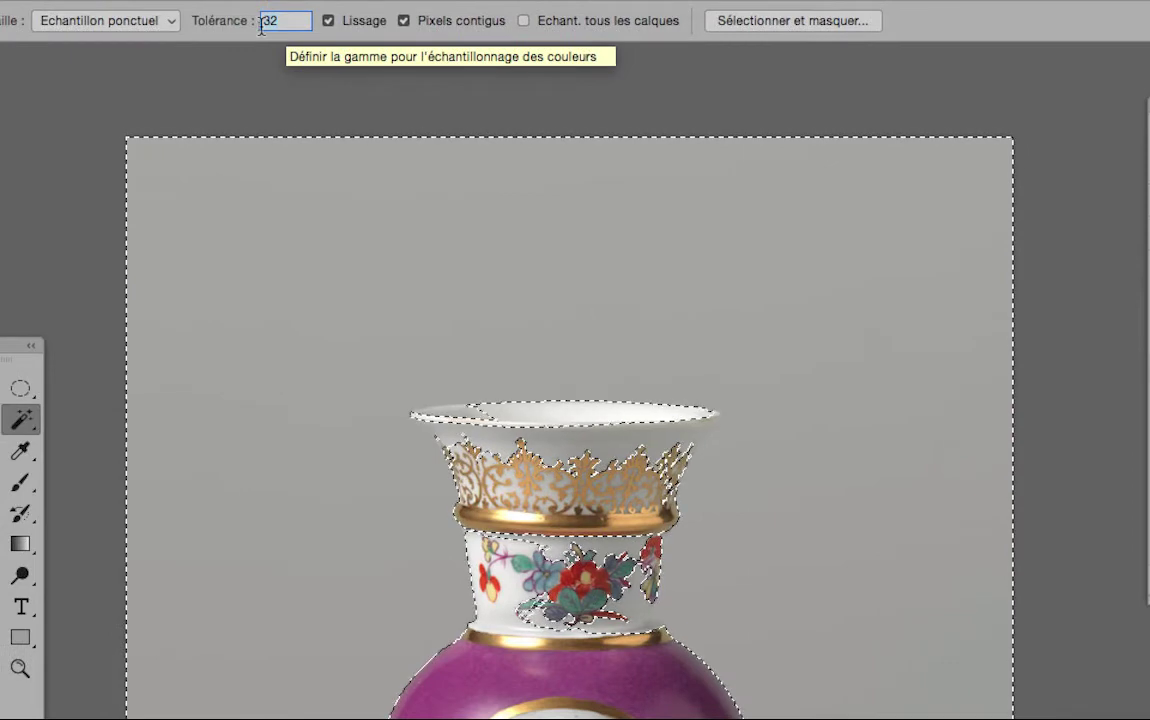
text(16)
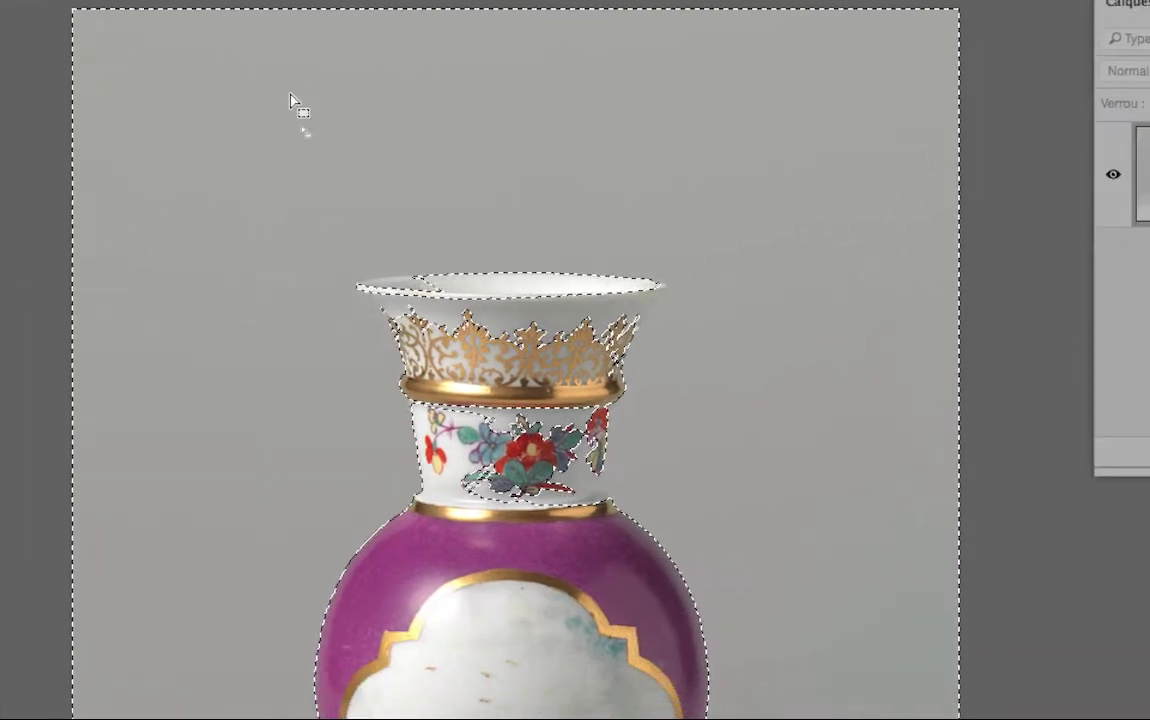
click(338, 226)
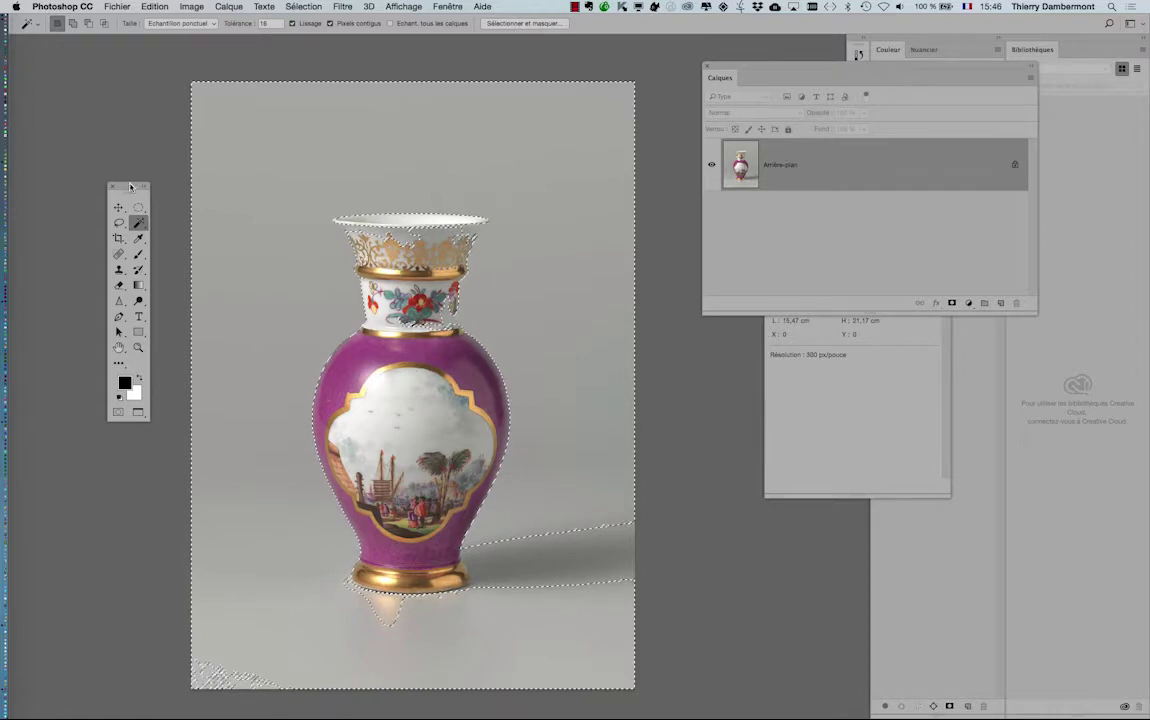
Enter Quick Mask mode and paint black with the Brush over the unmasked gaps in the vase's rim and neck.
drag(125, 186, 138, 81)
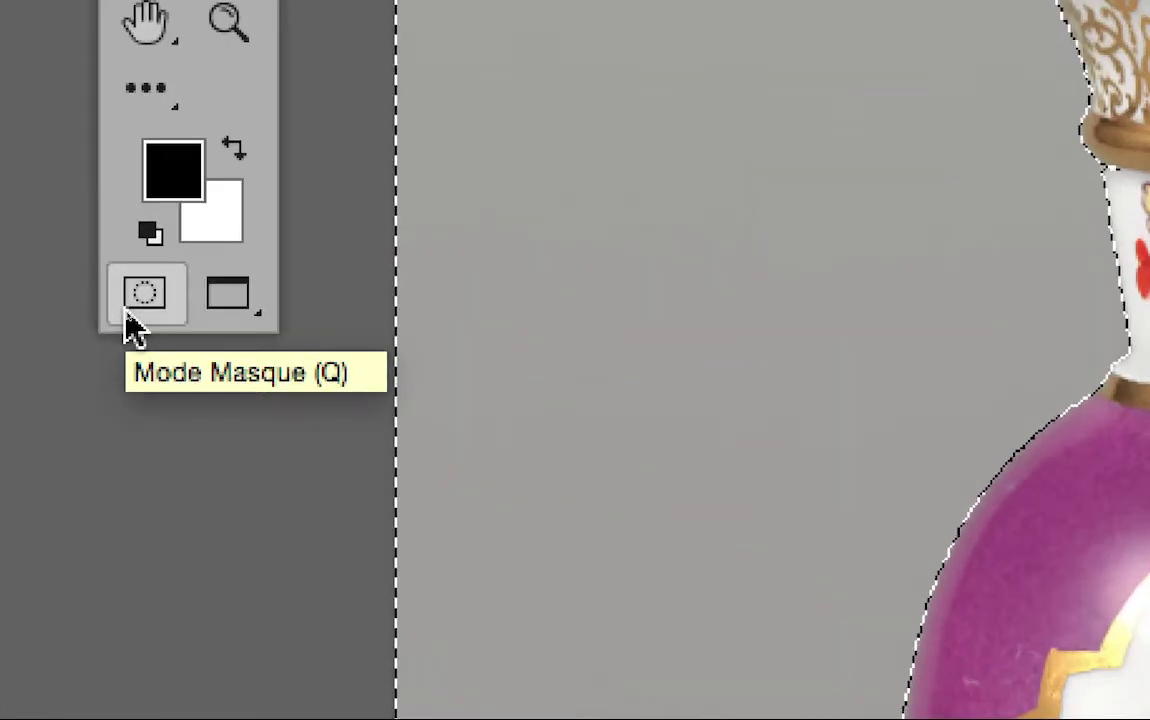
click(143, 294)
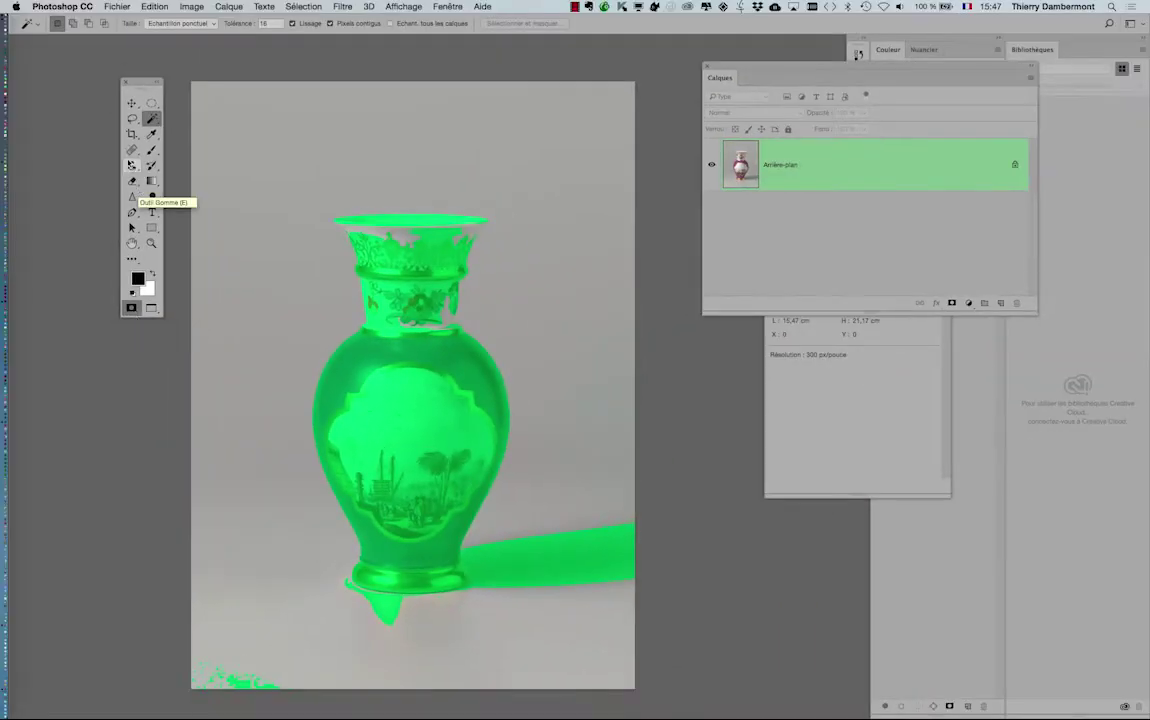
click(153, 153)
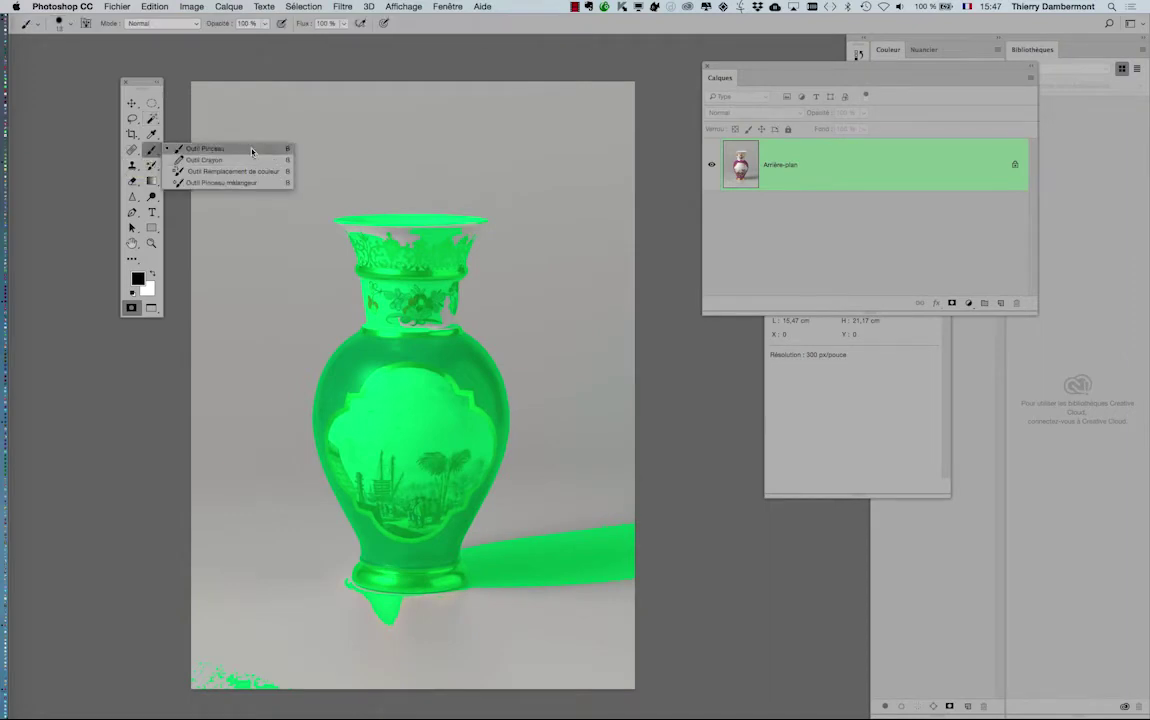
click(200, 147)
mouse_move(395, 247)
mouse_down()
mouse_move(422, 246)
mouse_move(372, 264)
mouse_move(340, 236)
mouse_move(443, 233)
mouse_up()
scroll(365, 228, up, 5)
scroll(365, 228, up, 2)
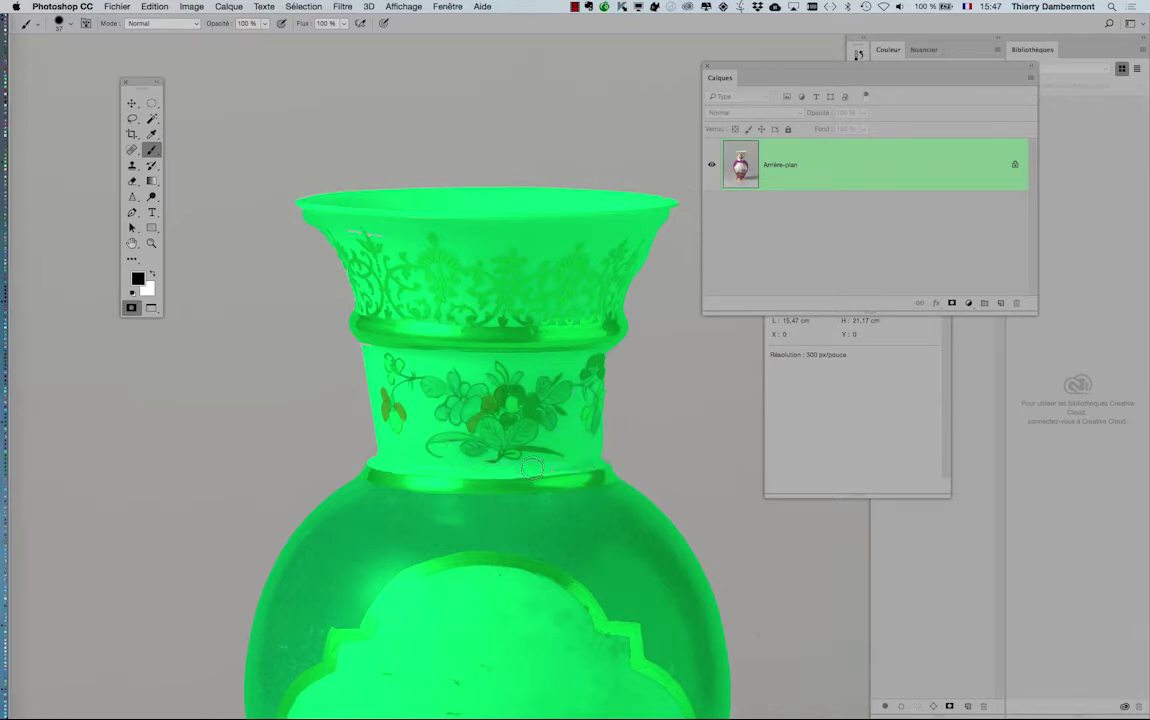
Paint white over the stray masked areas under and beside the vase's base, and restore the base's edge with black.
scroll(480, 410, down, 15)
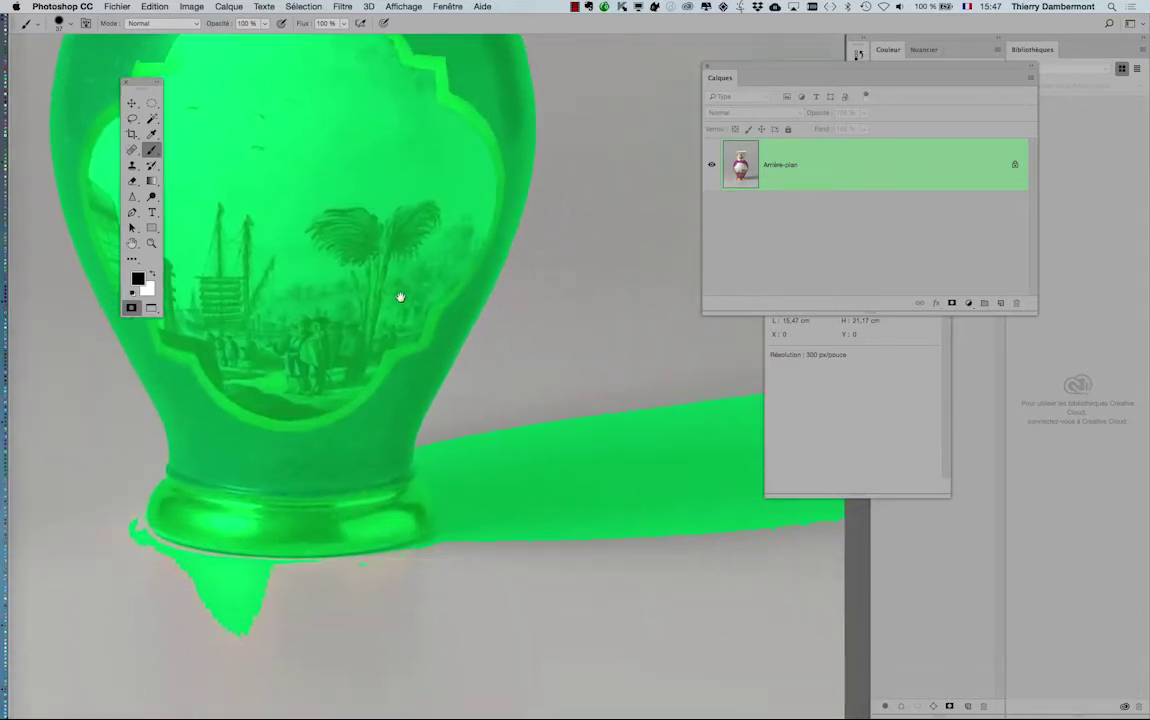
mouse_move(119, 474)
mouse_down()
mouse_move(185, 515)
mouse_move(285, 517)
mouse_up()
mouse_move(190, 540)
mouse_down()
mouse_move(262, 545)
mouse_move(193, 558)
mouse_up()
scroll(250, 560, right, 5)
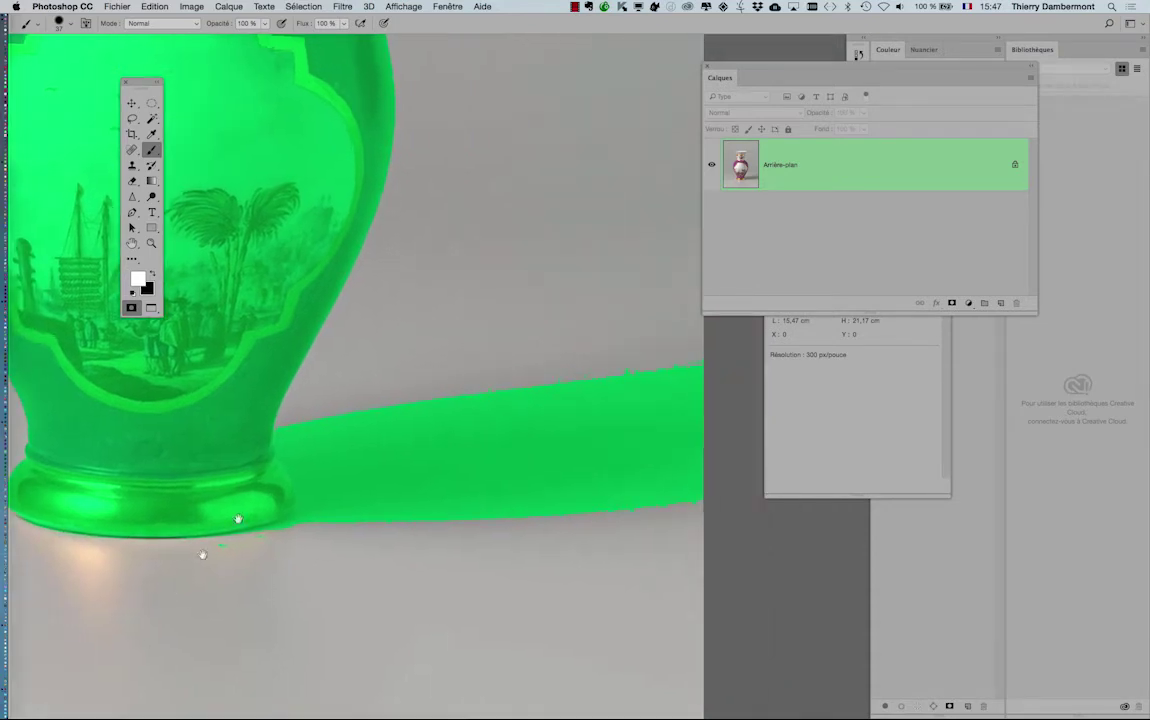
mouse_move(300, 473)
mouse_down()
mouse_move(273, 531)
mouse_move(214, 549)
mouse_up()
key(x)
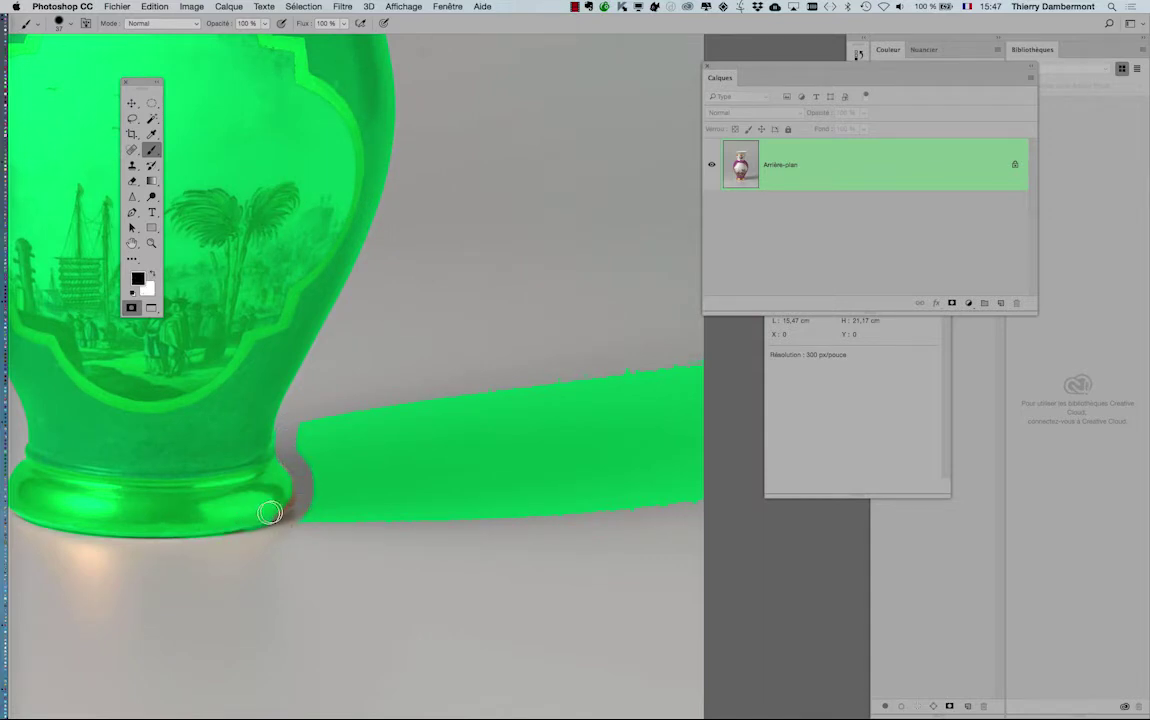
mouse_move(283, 492)
mouse_down()
mouse_move(296, 505)
mouse_move(298, 478)
mouse_up()
Enlarge the brush and paint white over the masked shadow cast beside the vase to remove it from the mask.
mouse_move(364, 459)
ctrl+alt+mouse_down()
mouse_move(398, 462)
mouse_move(370, 442)
mouse_move(326, 470)
mouse_move(322, 500)
mouse_move(318, 447)
mouse_move(358, 421)
mouse_move(403, 419)
ctrl+alt+mouse_up()
key(x)
mouse_move(645, 375)
mouse_down()
mouse_move(450, 395)
mouse_move(480, 435)
mouse_up()
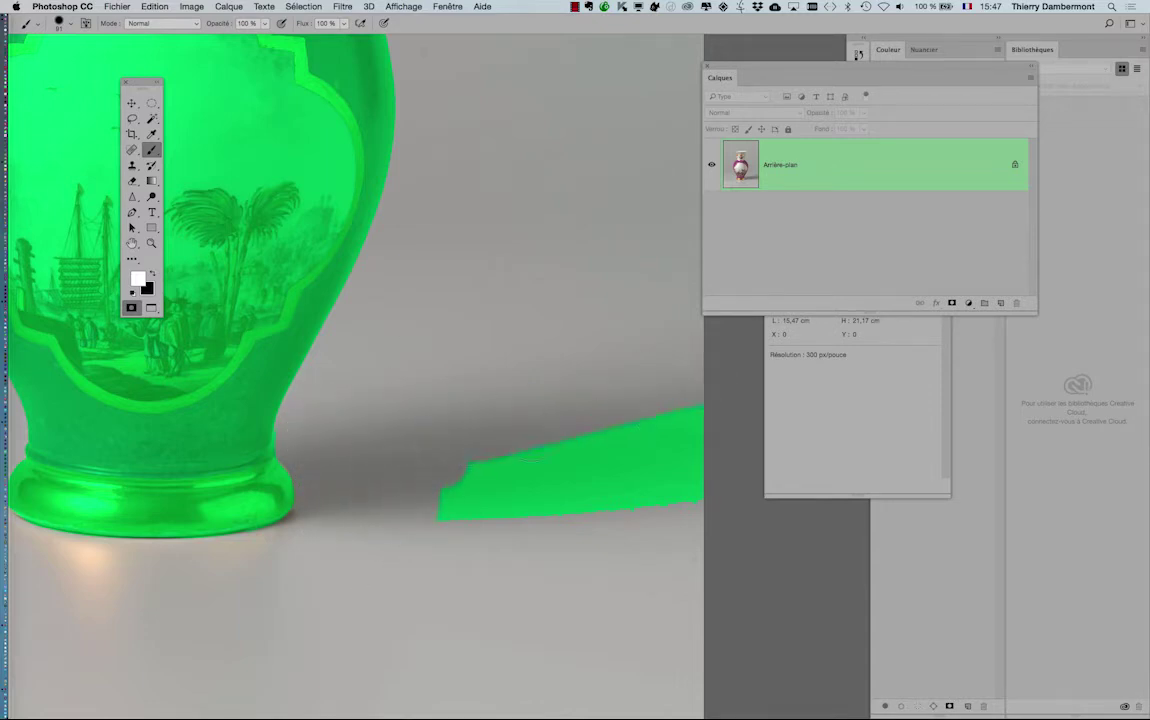
mouse_move(680, 420)
mouse_down()
mouse_move(452, 472)
mouse_move(690, 445)
mouse_move(701, 465)
mouse_move(410, 512)
mouse_up()
key(super+0)
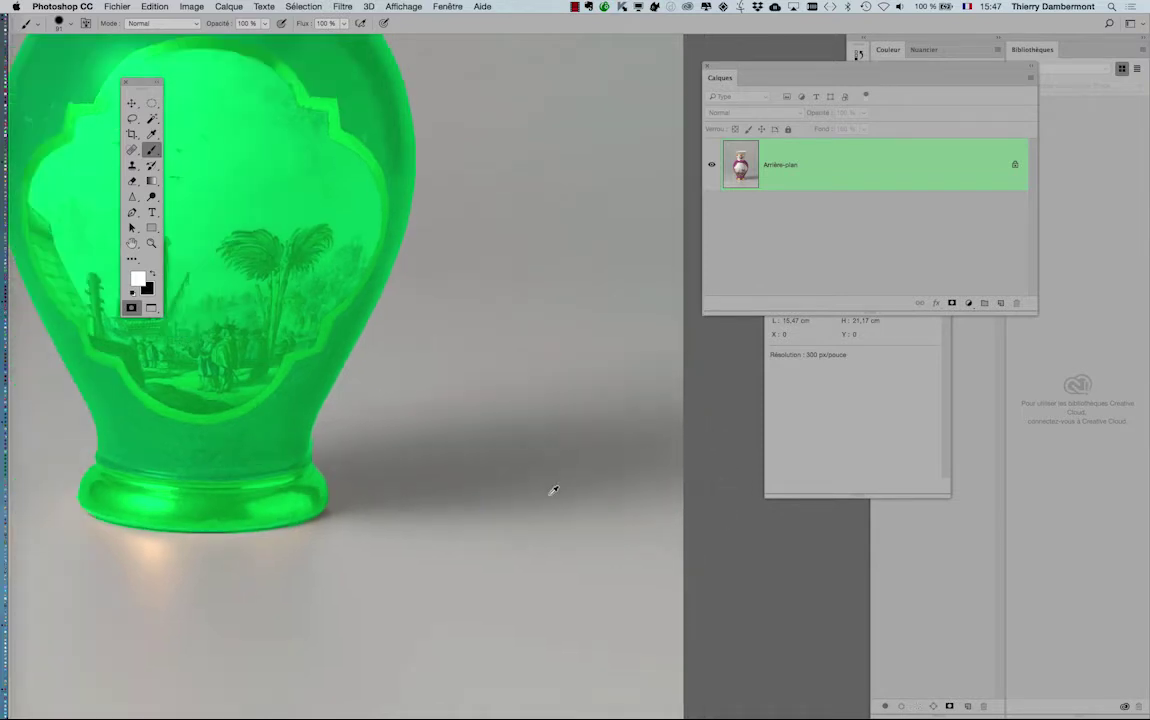
key(super+0)
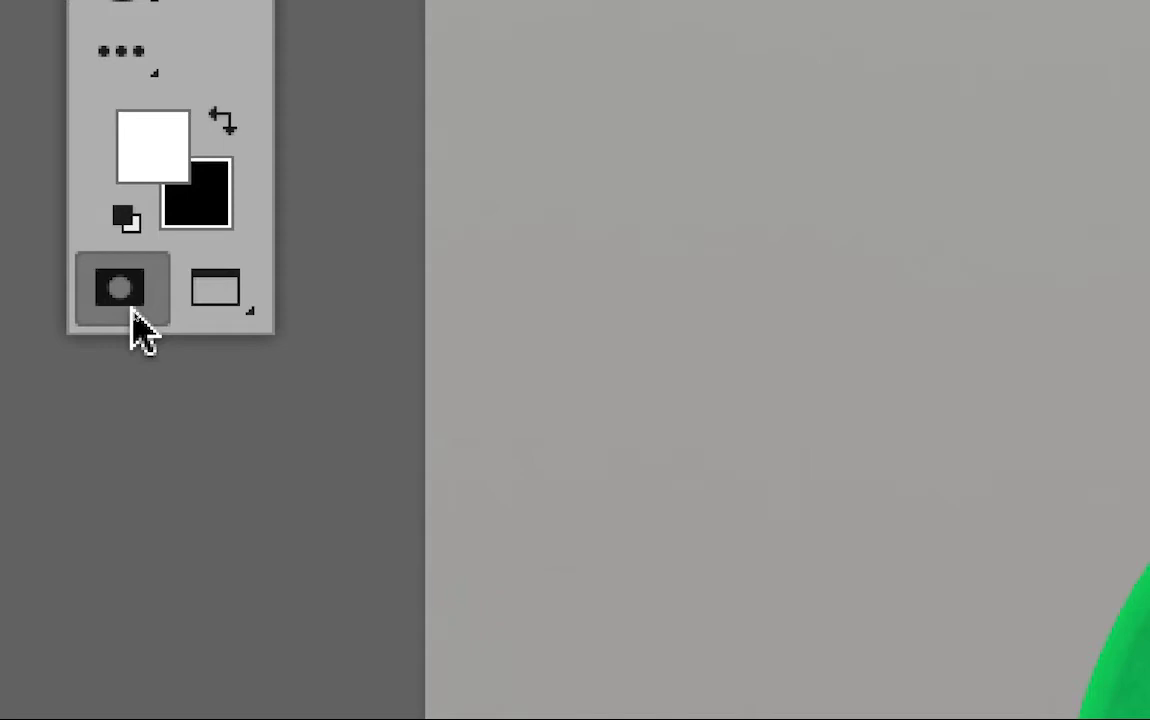
Switch between Quick Mask mode and the normal selection to compare the mask with the selection outline around the vase.
click(119, 296)
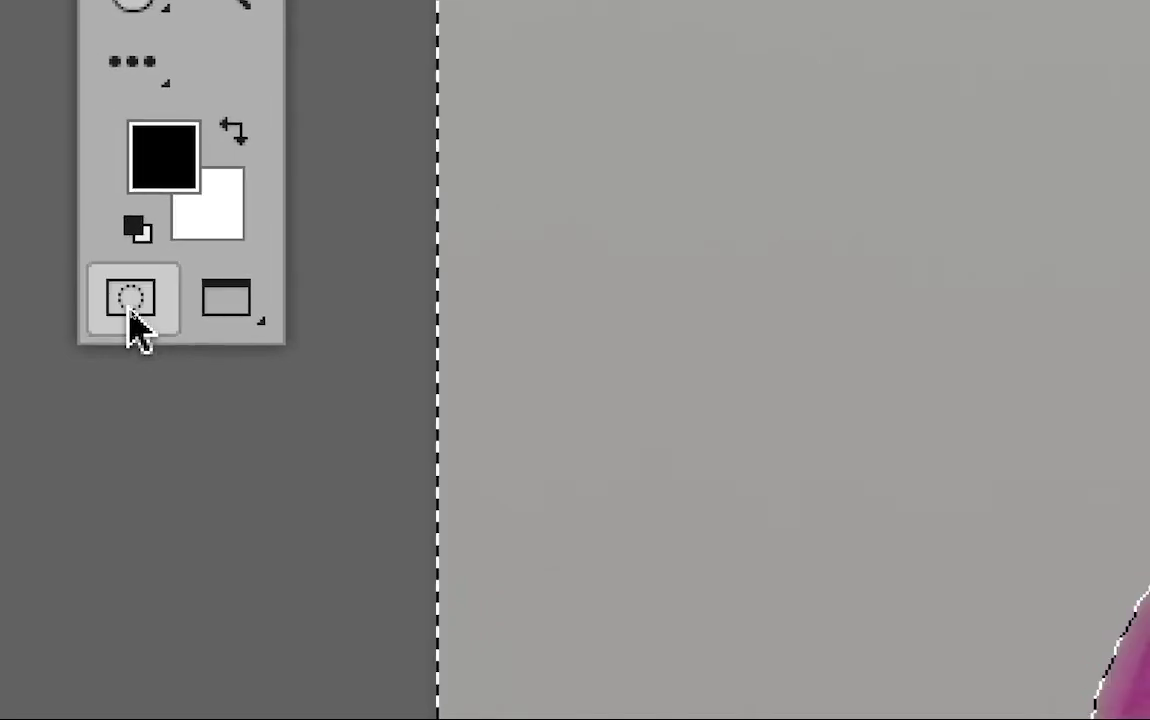
click(129, 308)
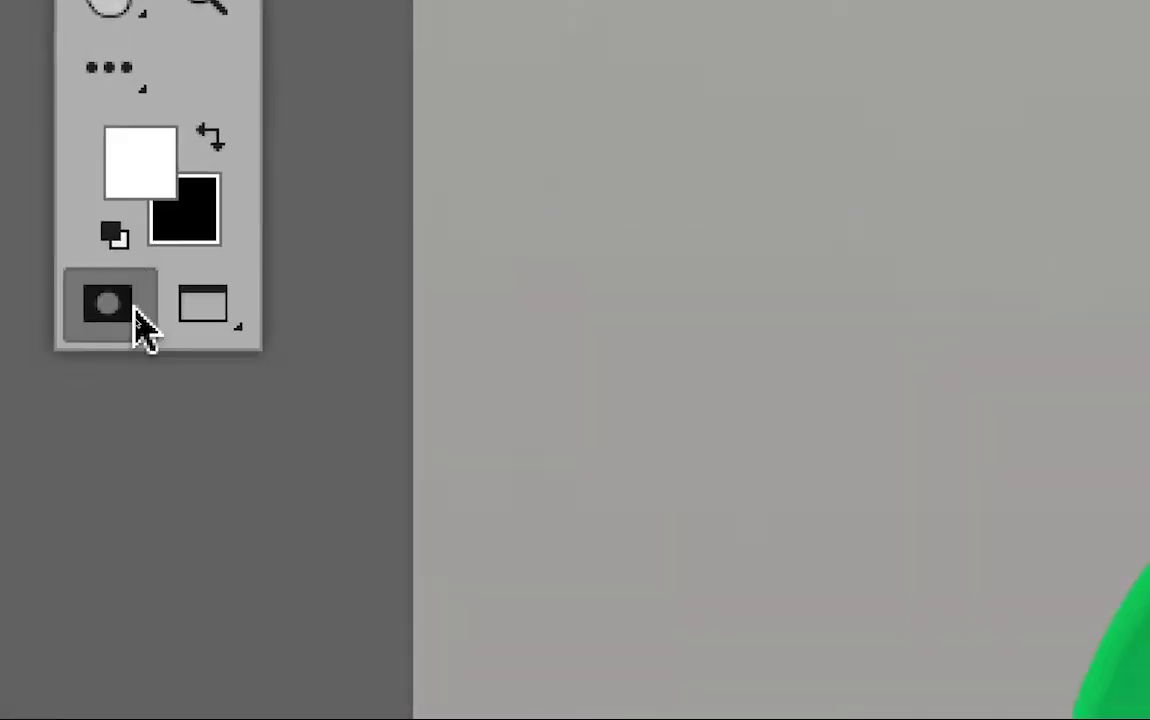
click(107, 318)
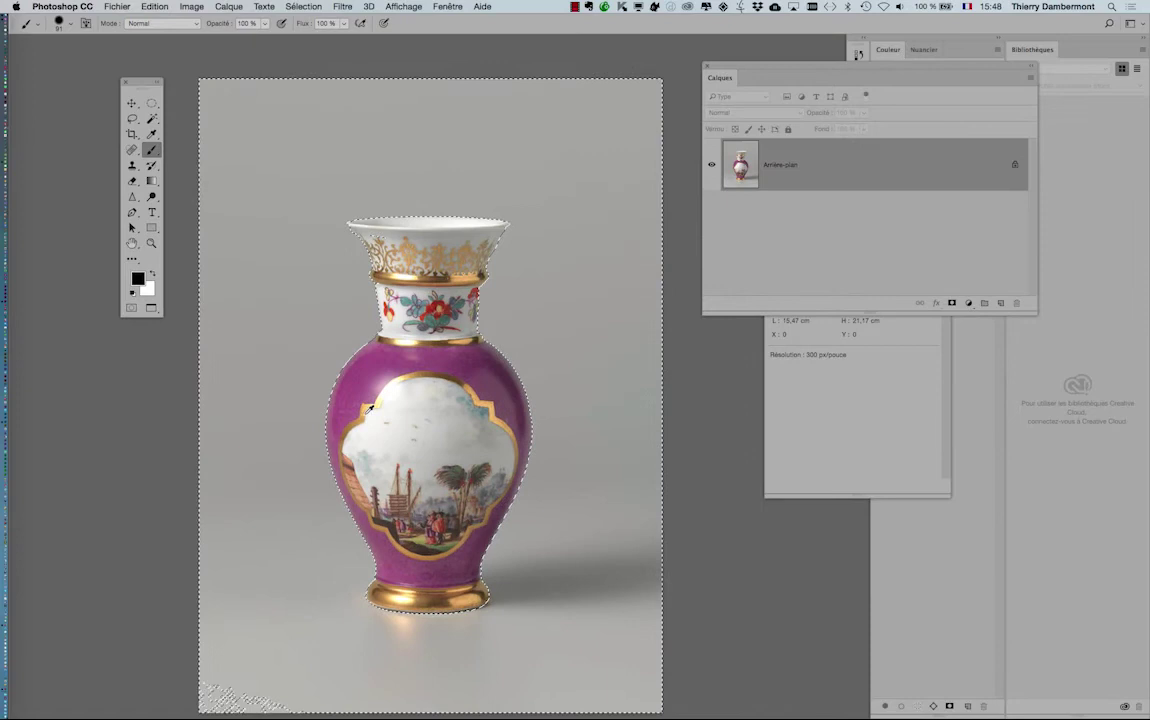
scroll(368, 408, down, 4)
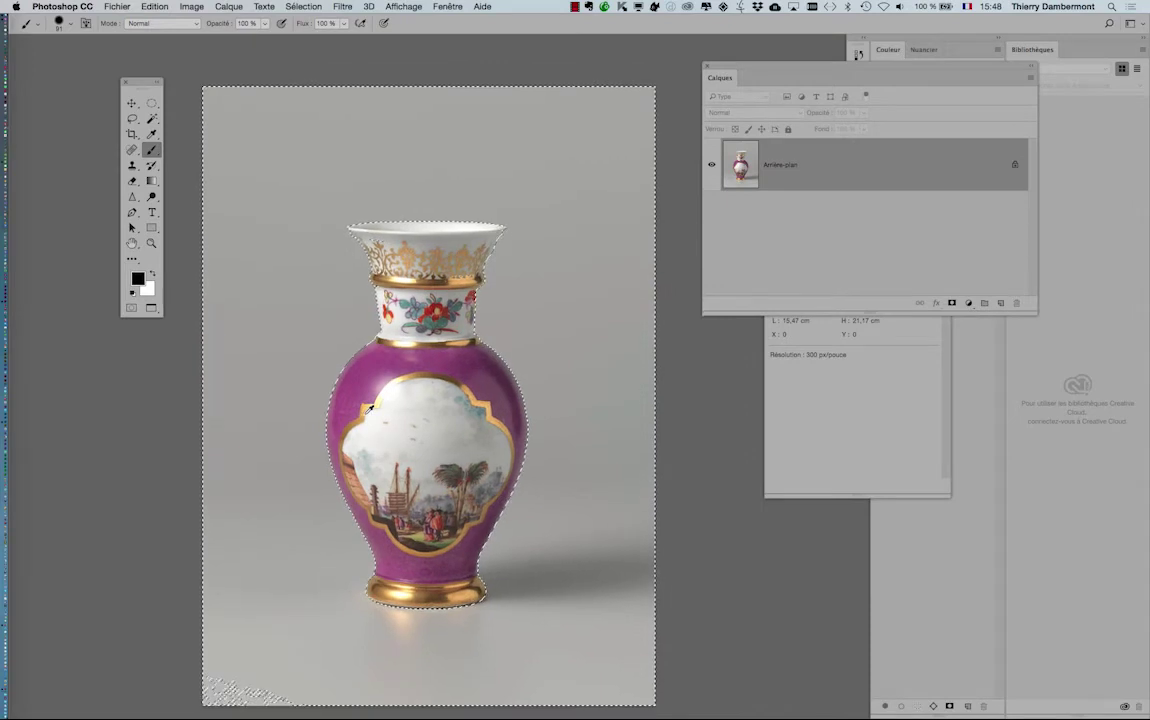
scroll(357, 414, down, 5)
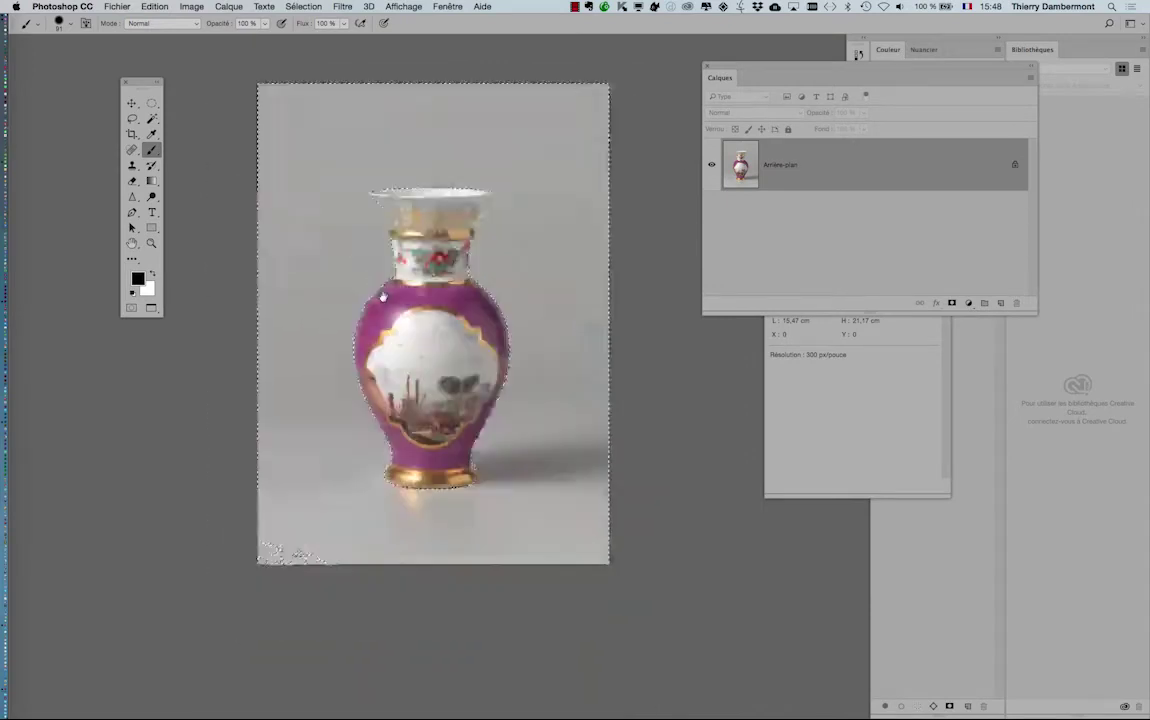
Paint white with a larger brush over the masked specks in the image's lower-left corner, and convert the Quick Mask back to a selection.
click(131, 309)
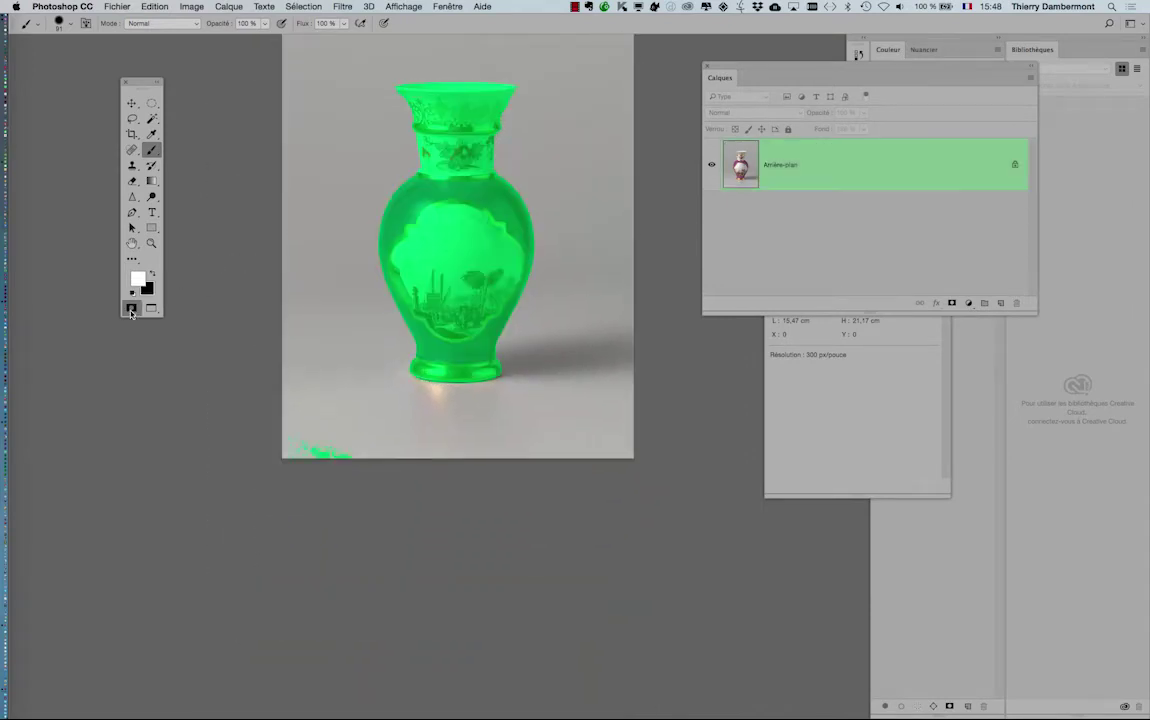
scroll(249, 352, up, 3)
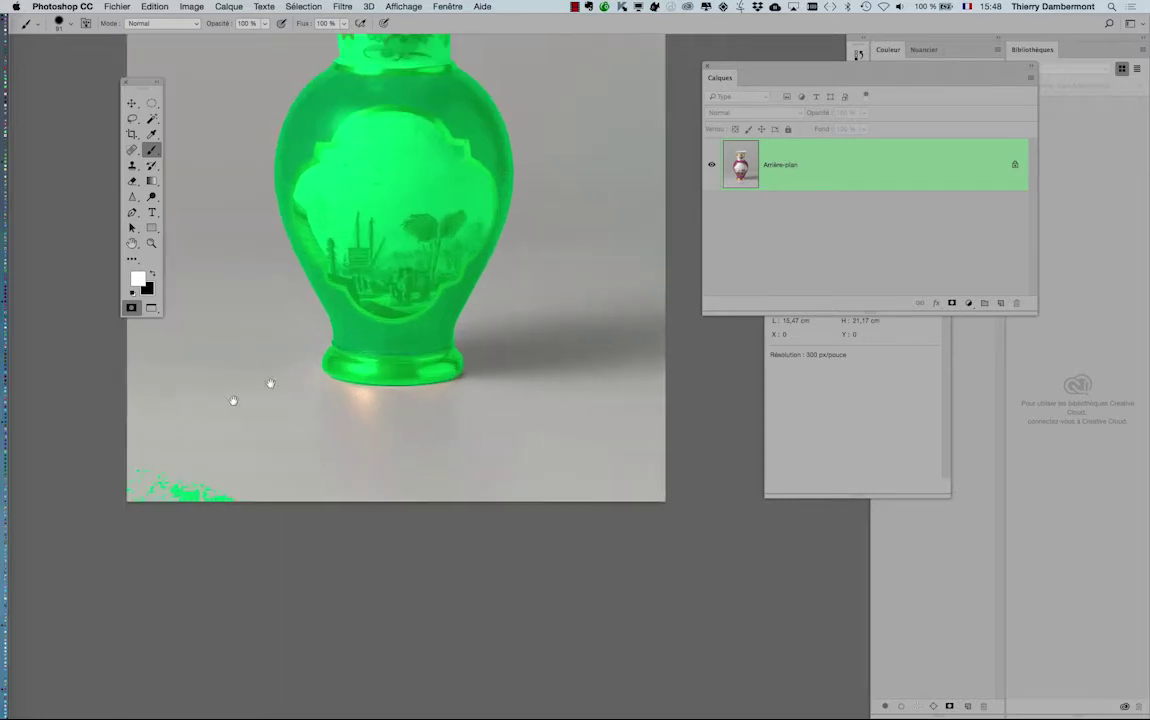
scroll(292, 348, up, 3)
drag(308, 378, 360, 378)
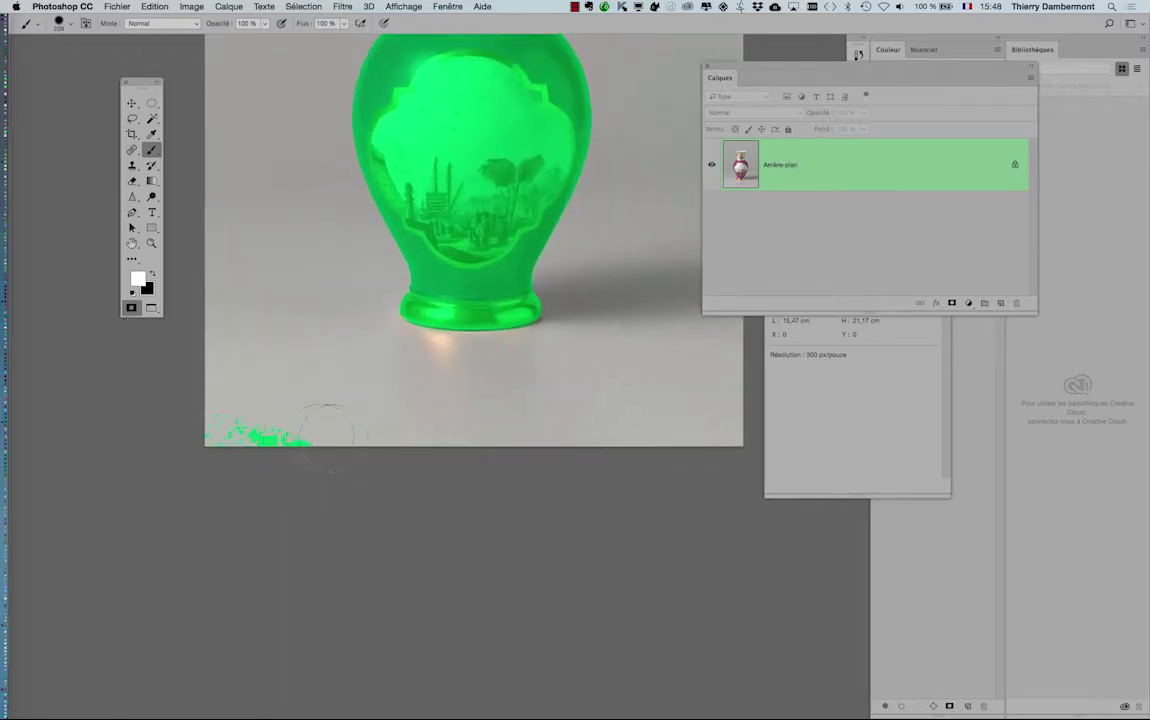
drag(300, 425, 154, 424)
click(131, 309)
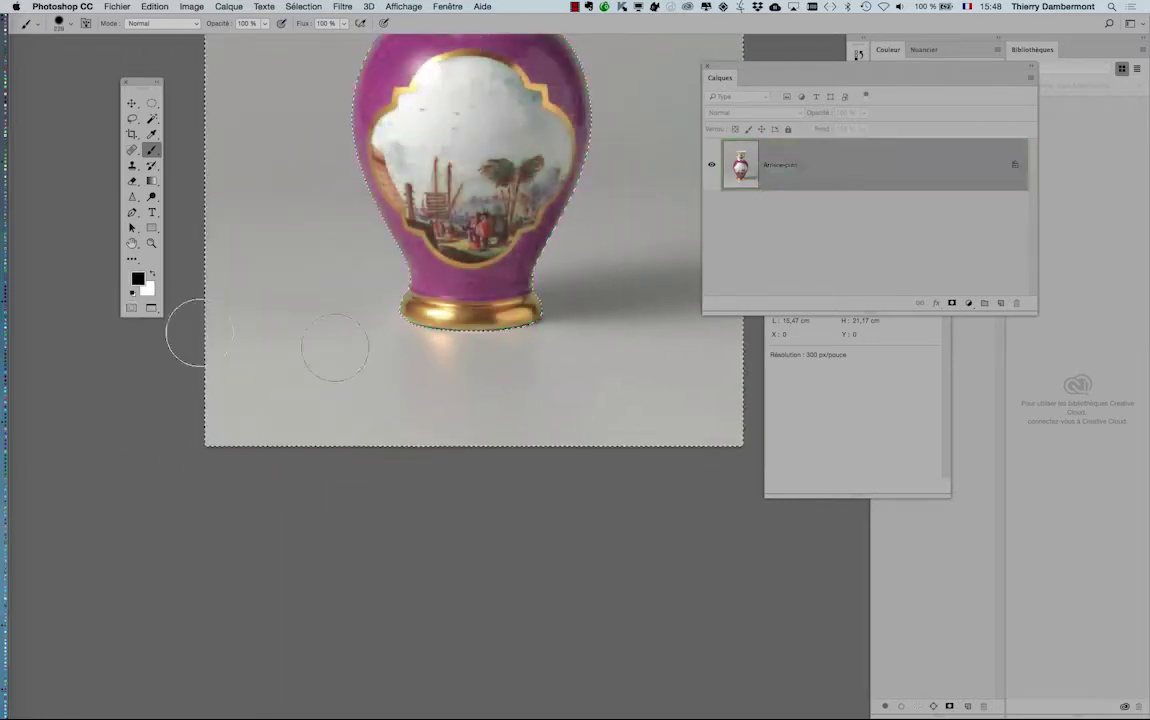
scroll(490, 333, down, 1)
scroll(490, 333, down, 1)
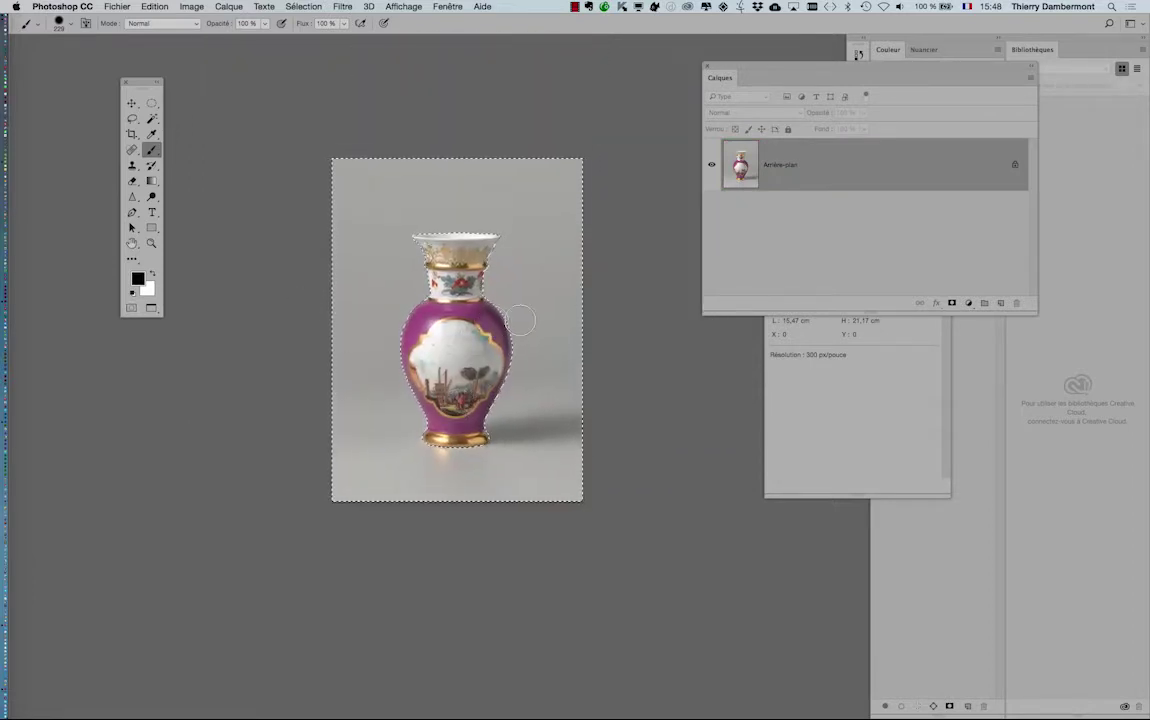
Hide all panels except the toolbox and options, and display only the Calques panel.
drag(774, 67, 608, 74)
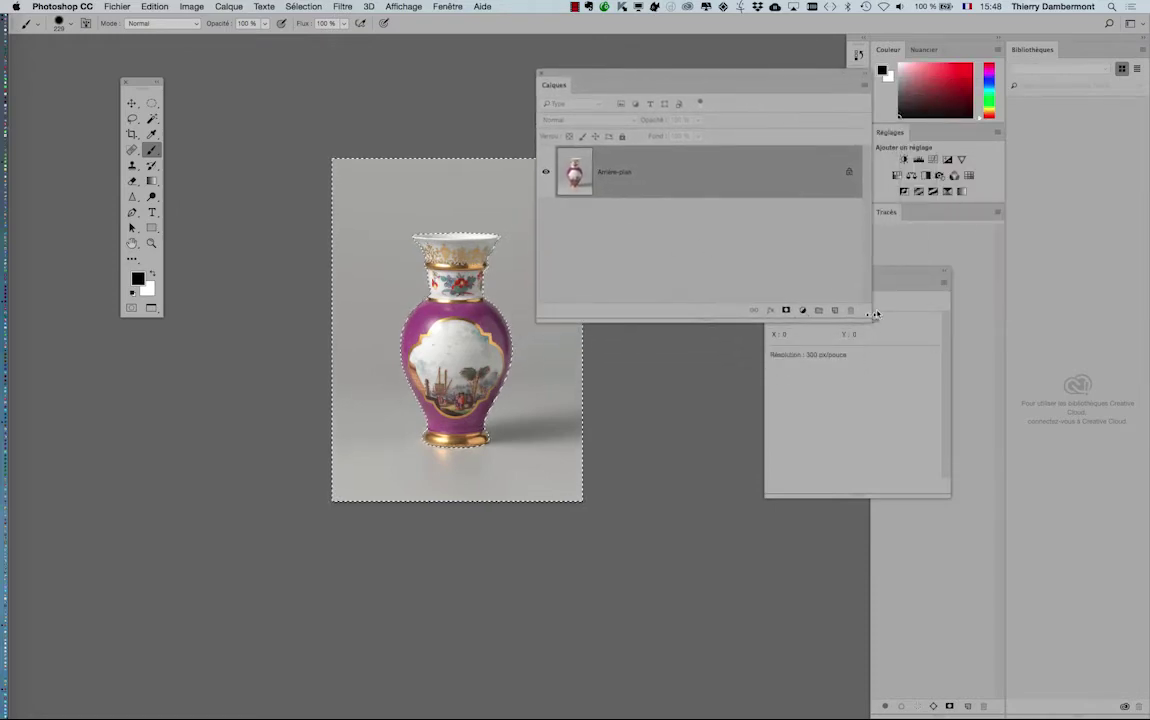
click(902, 270)
click(769, 271)
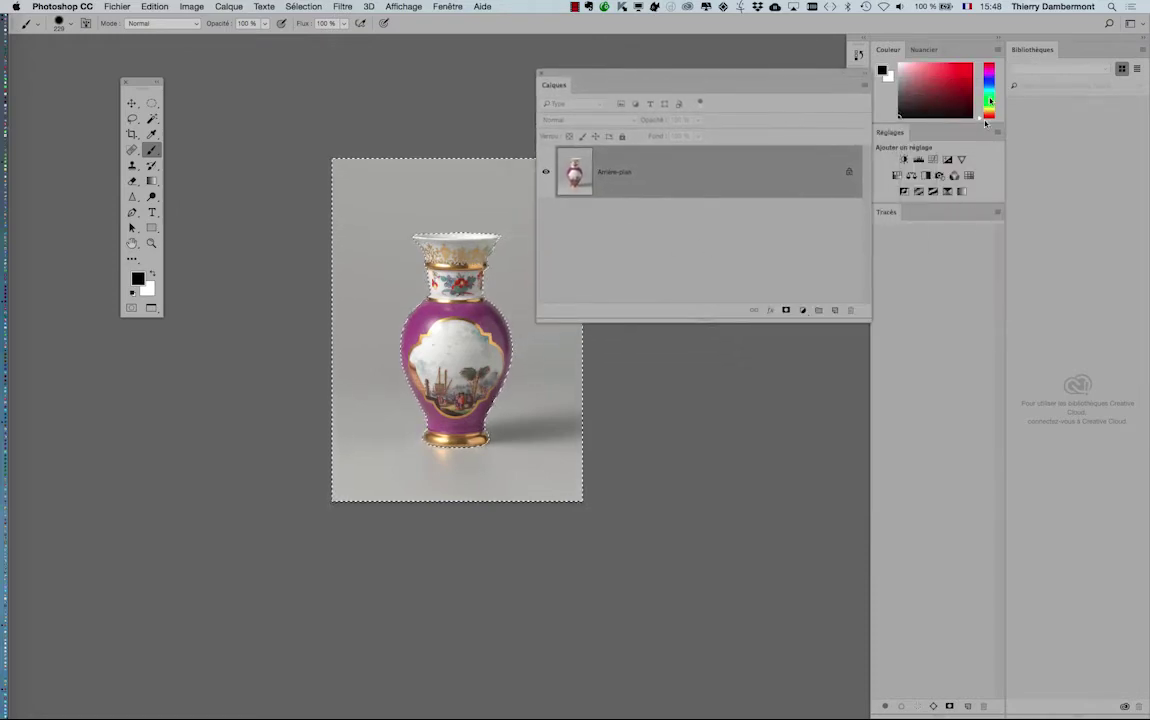
click(1144, 40)
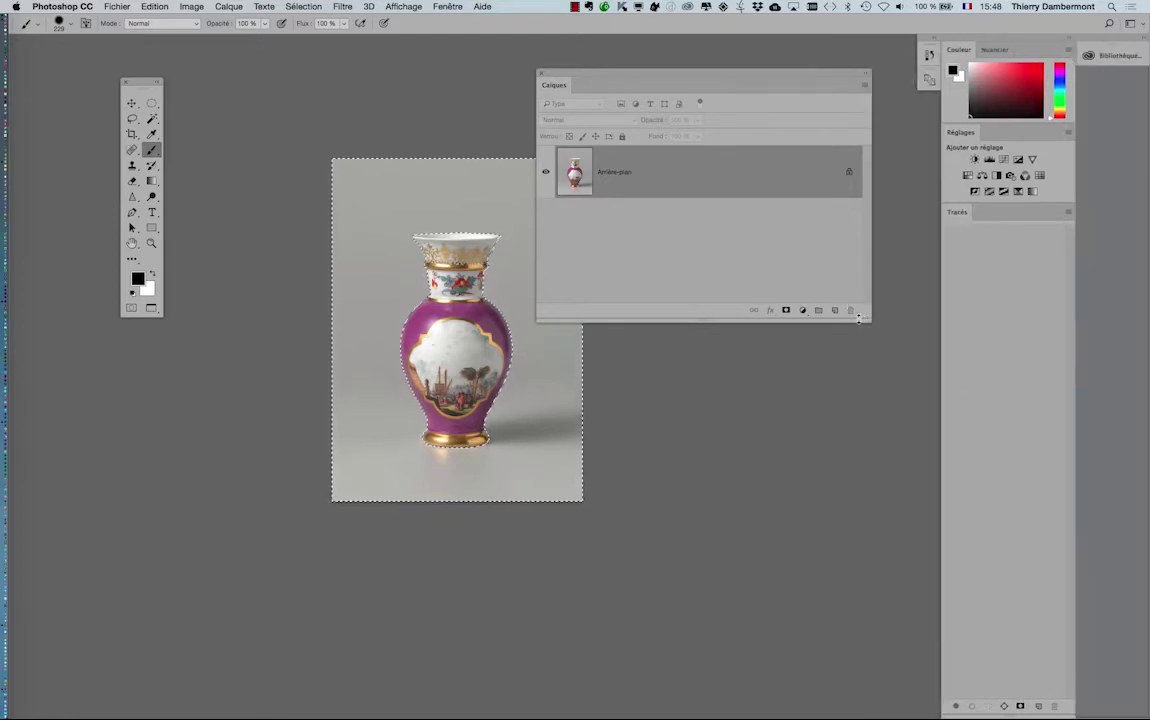
key(shift+Tab)
click(447, 7)
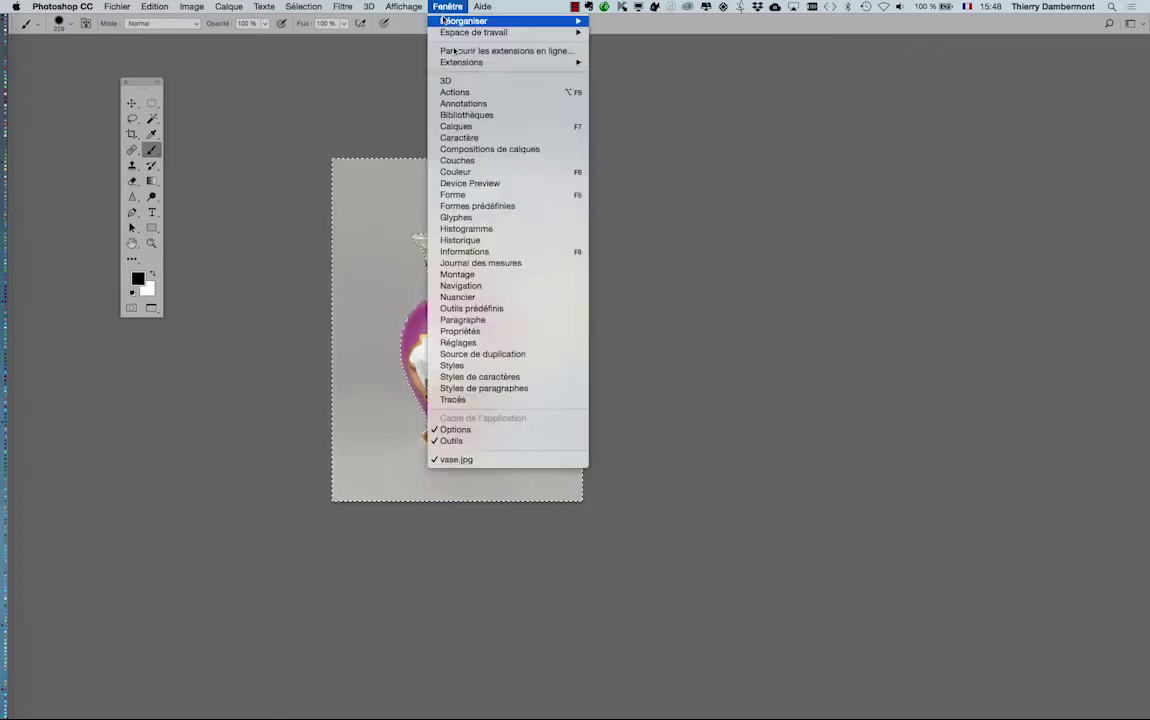
click(456, 126)
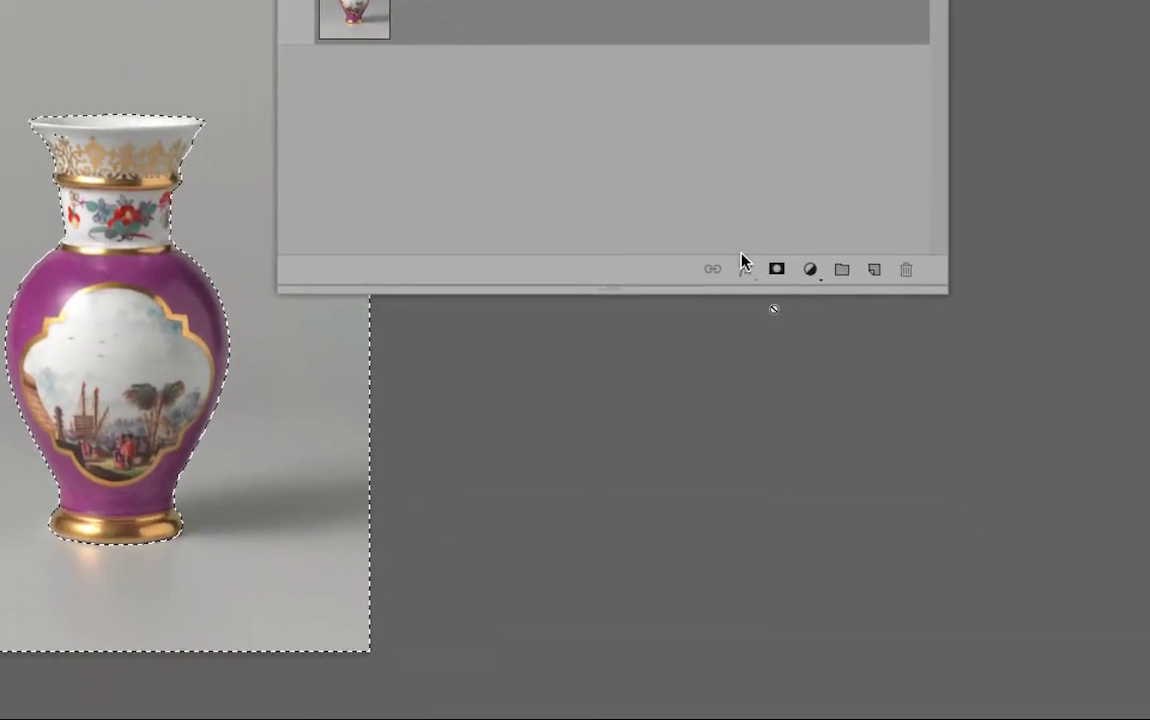
click(871, 419)
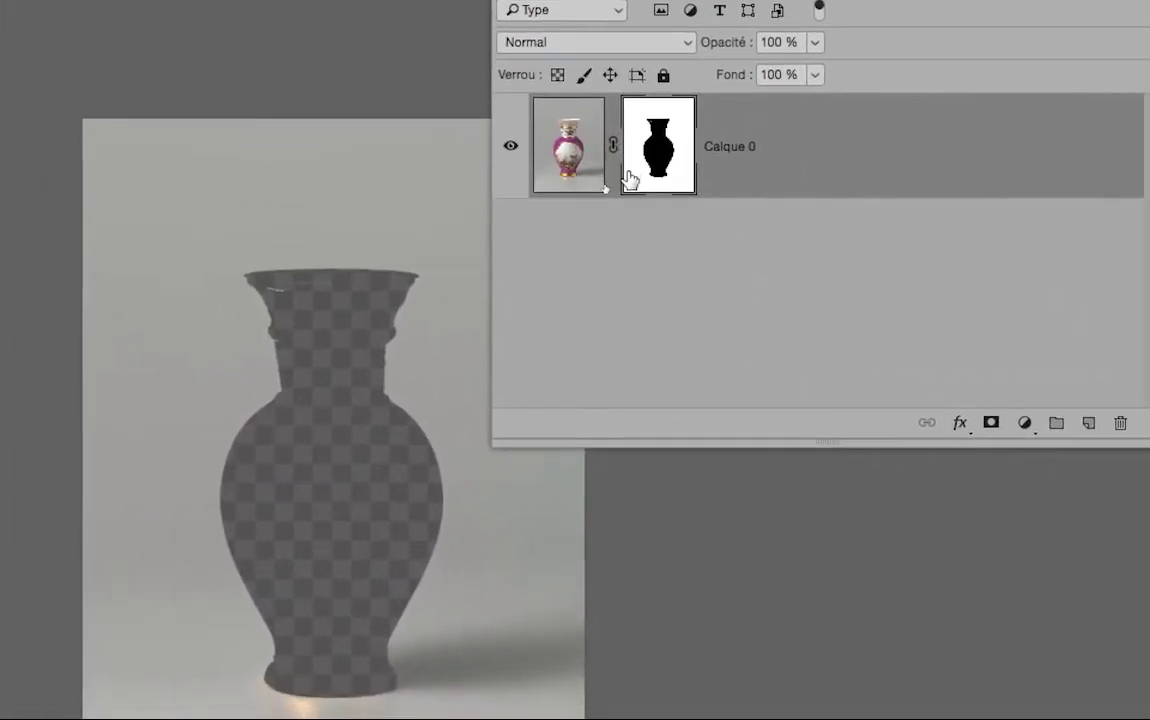
key(ctrl+z)
key(ctrl+z)
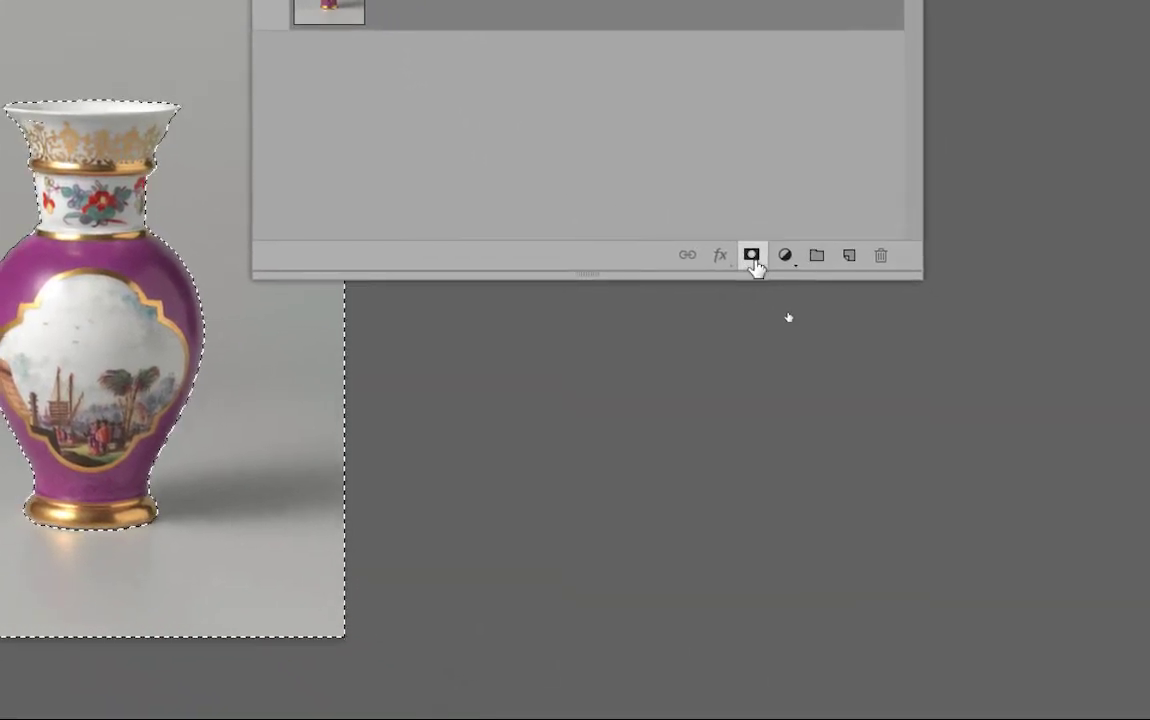
Add an inverted layer mask that hides the selected background and keeps the vase, and move the Calques panel clear of the image.
click(752, 256)
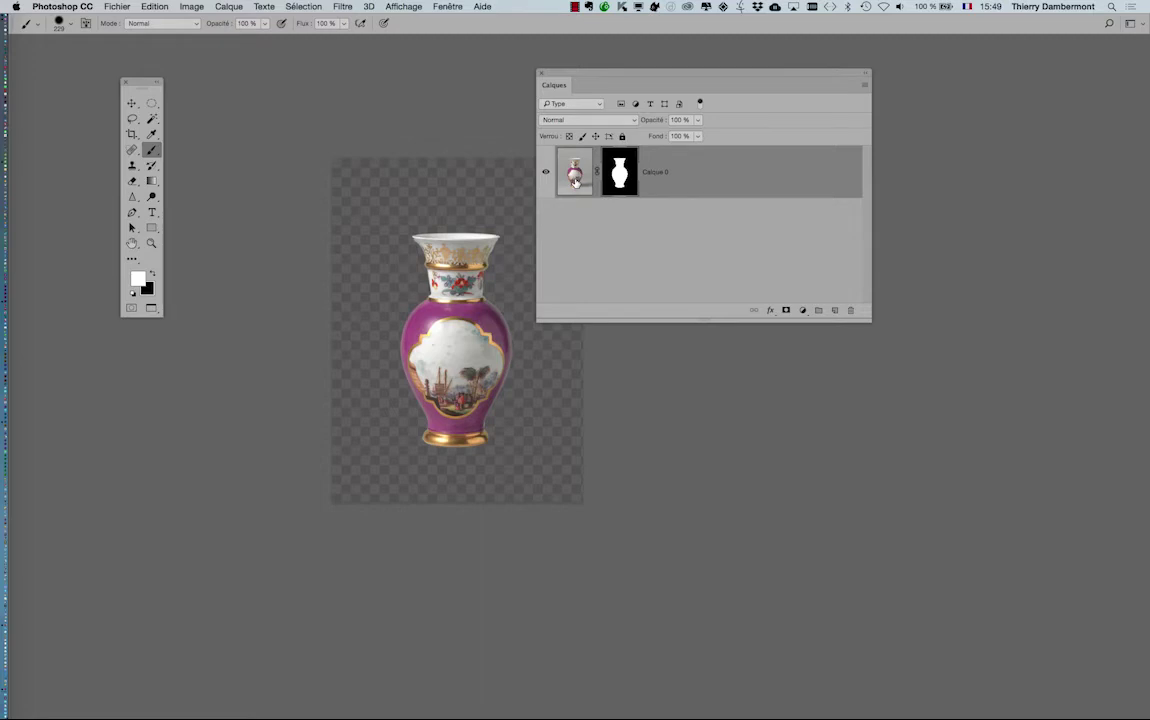
drag(596, 76, 759, 92)
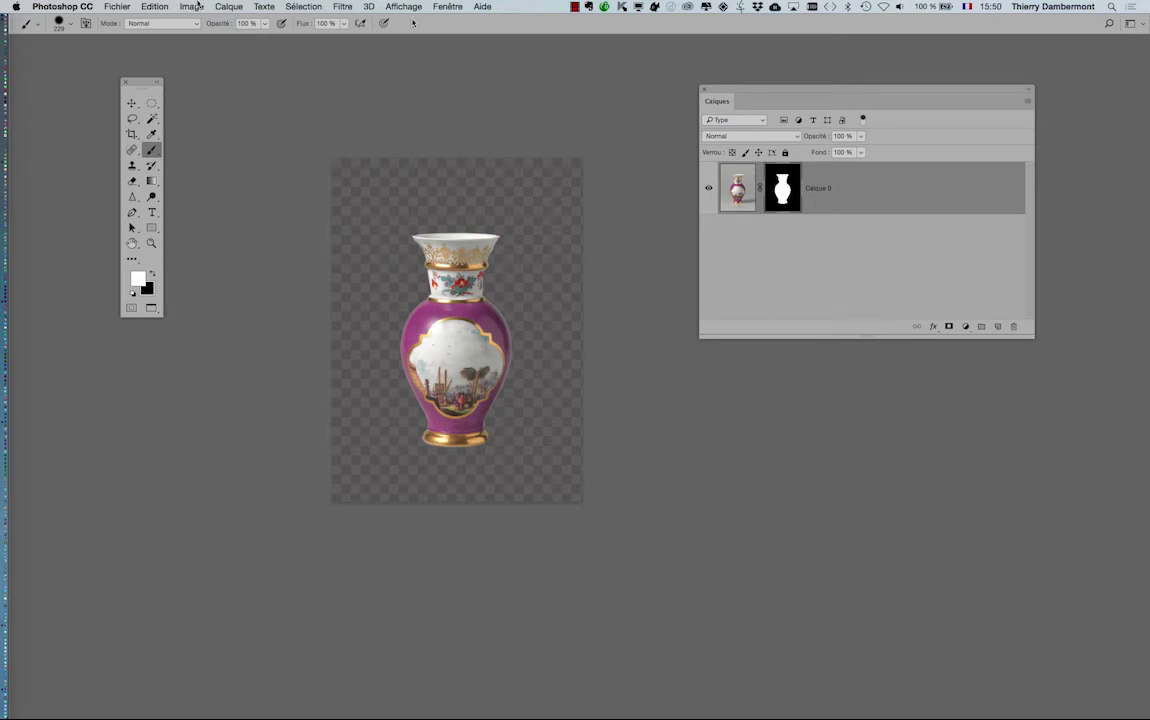
Save the masked vase as vase.psd in Photoshop format, with its layers, in the JOUR 5 IVE folder.
click(112, 6)
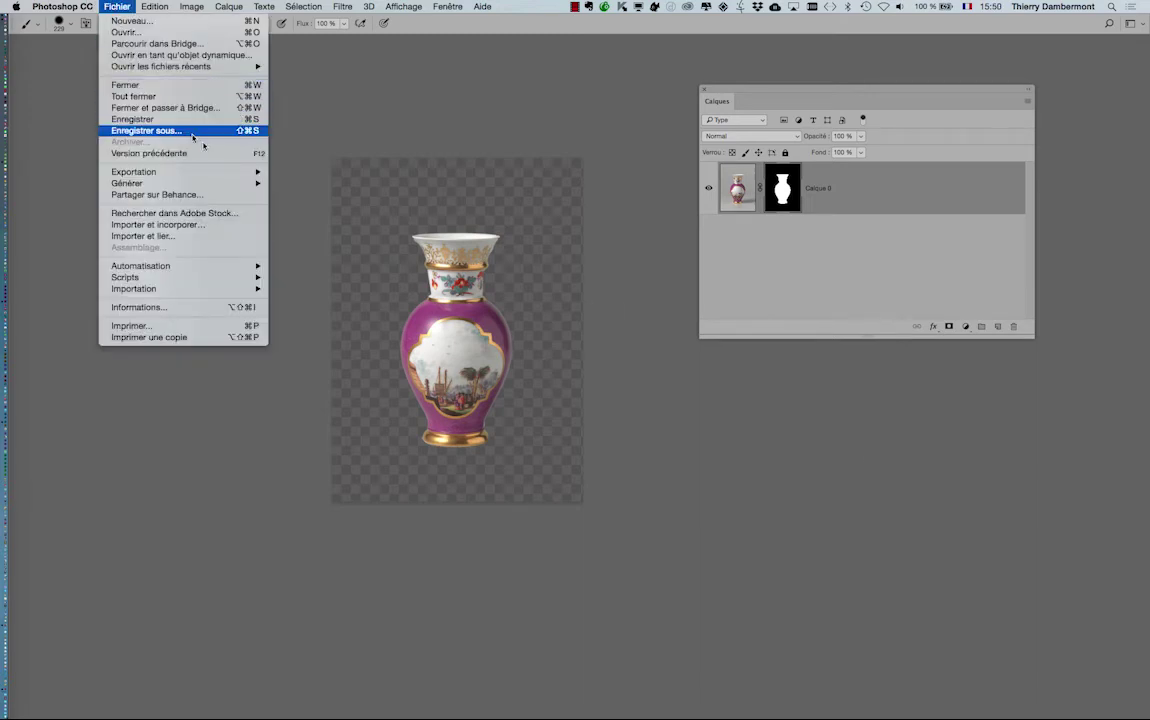
click(193, 136)
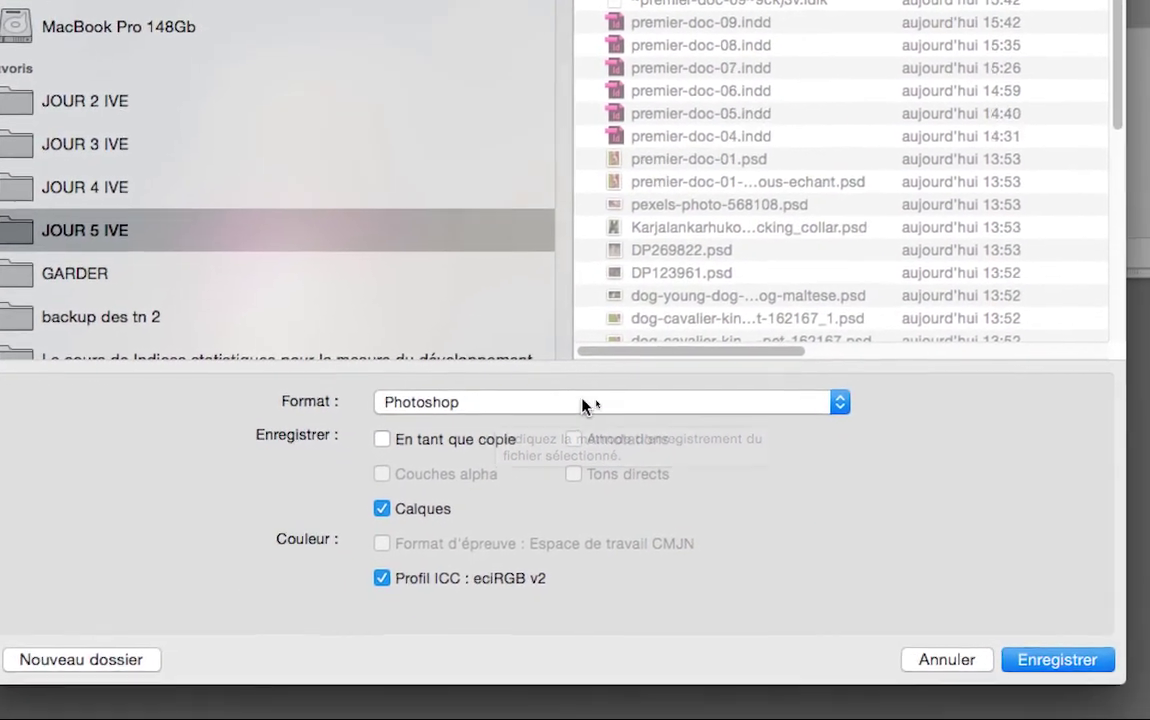
click(585, 402)
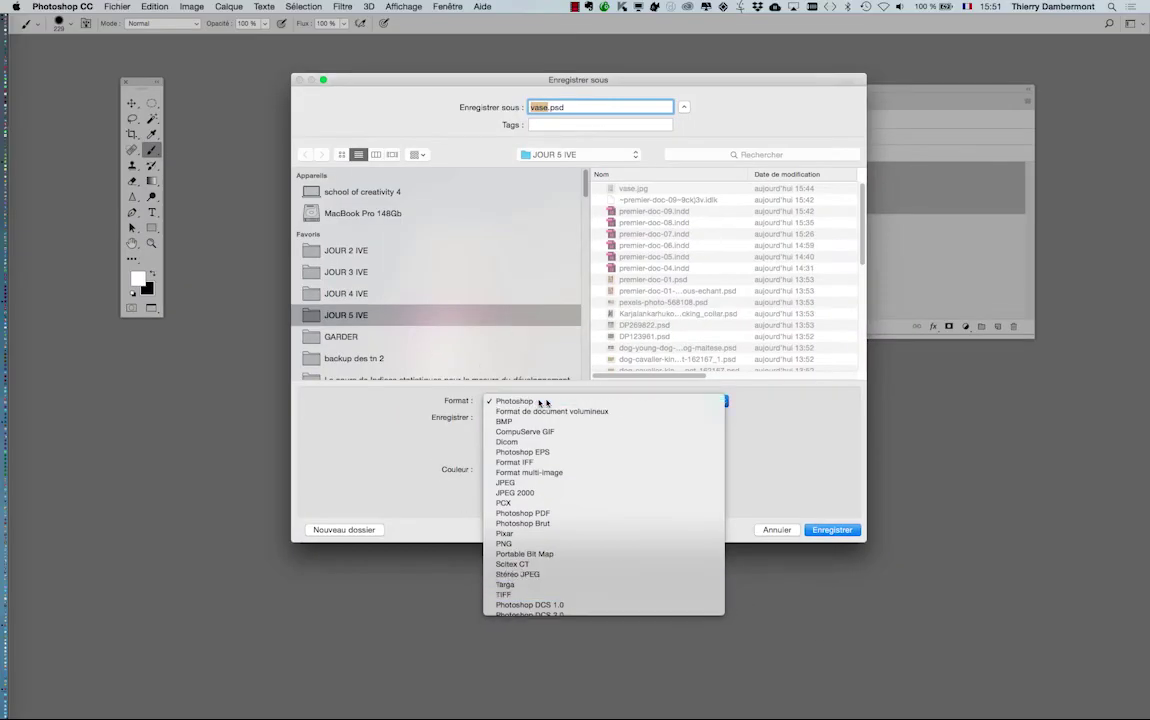
click(541, 403)
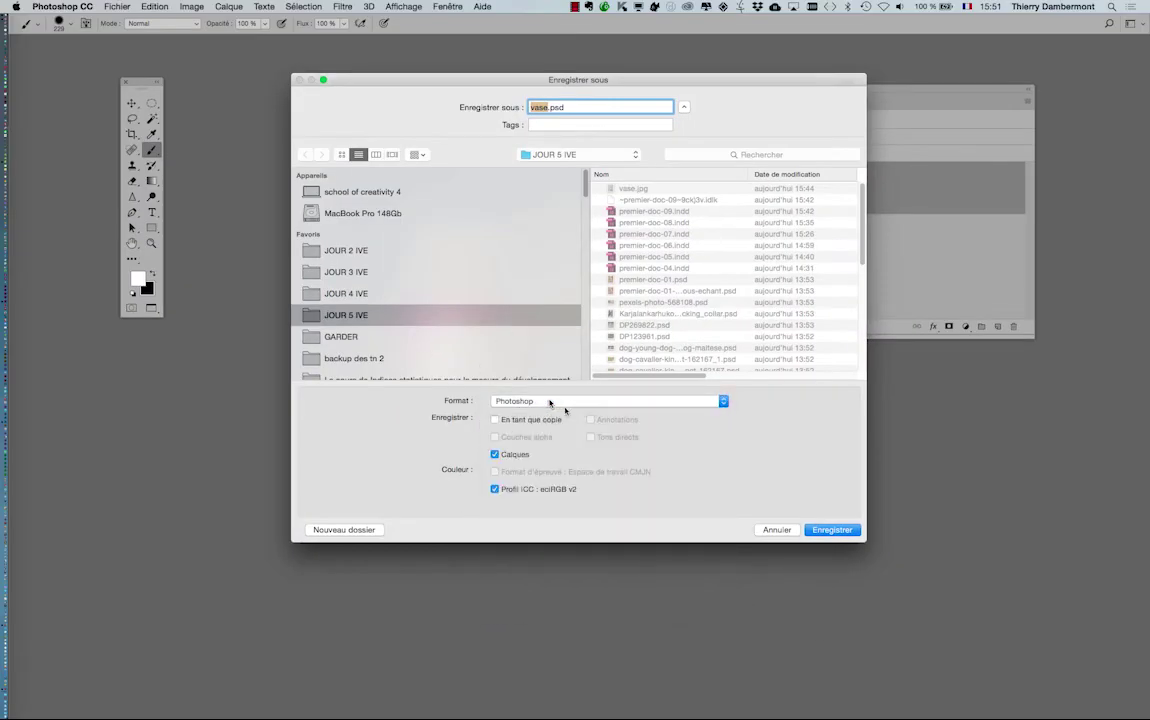
click(840, 531)
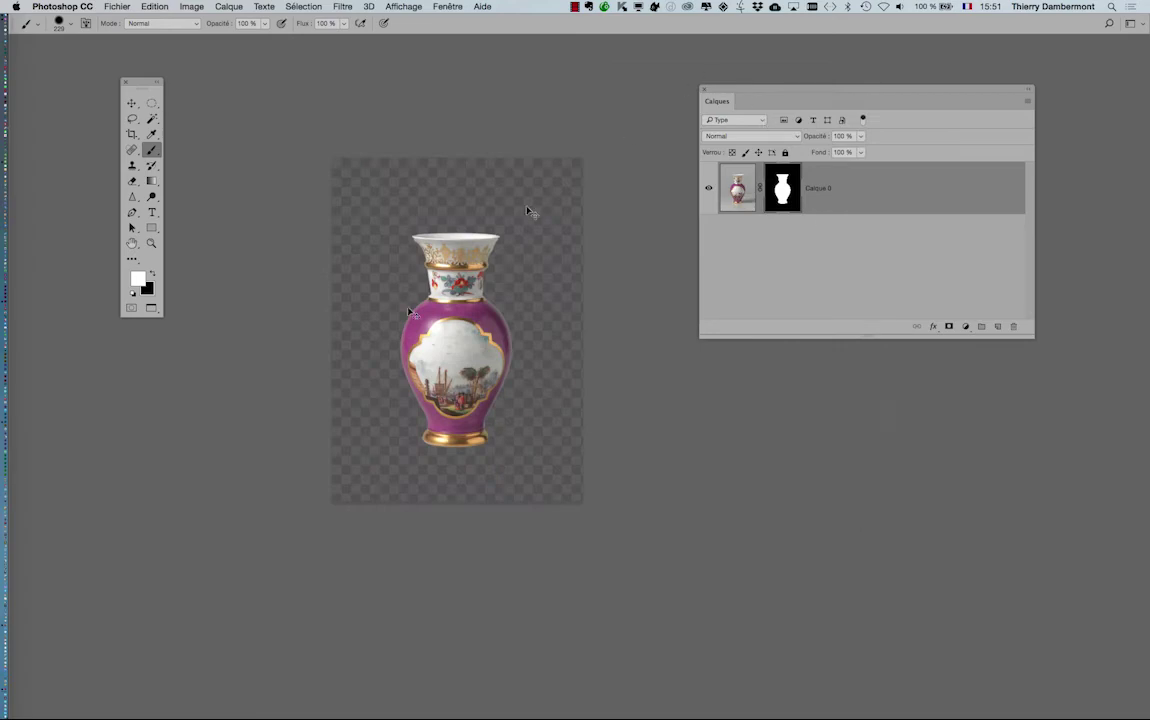
Switch to InDesign, display page 4 of premier-doc-09.indd, and move the Pages panel off the page while reducing the window height.
key(super+Tab)
click(577, 362)
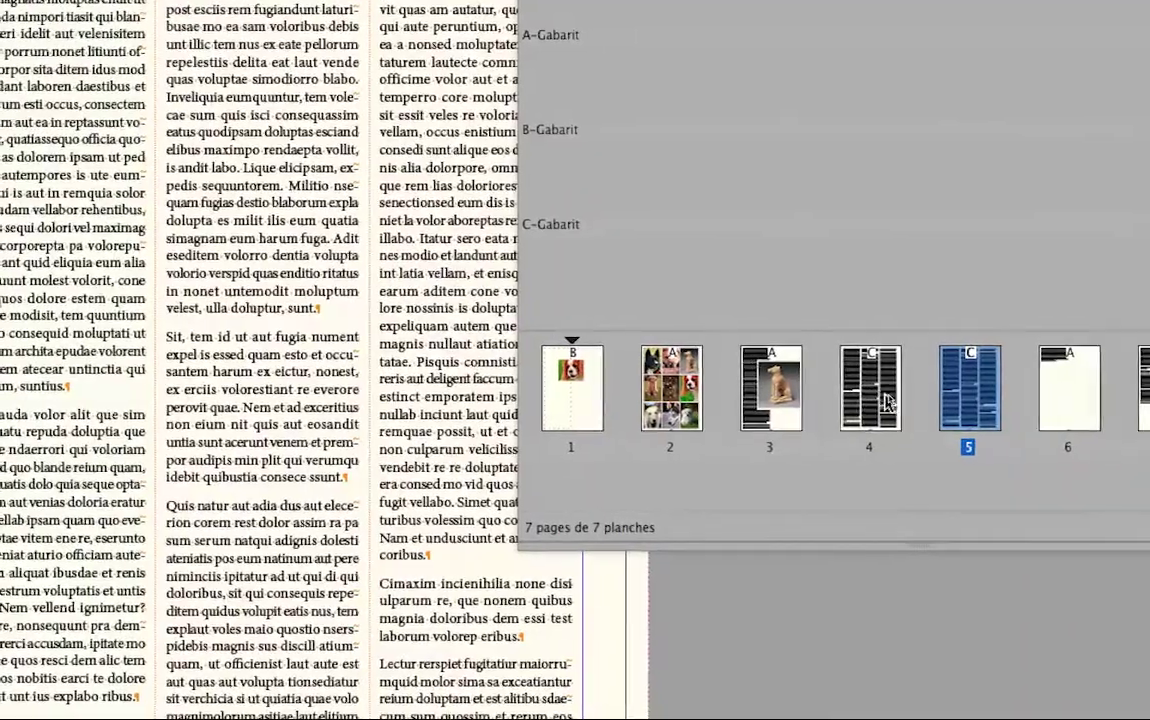
double_click(887, 400)
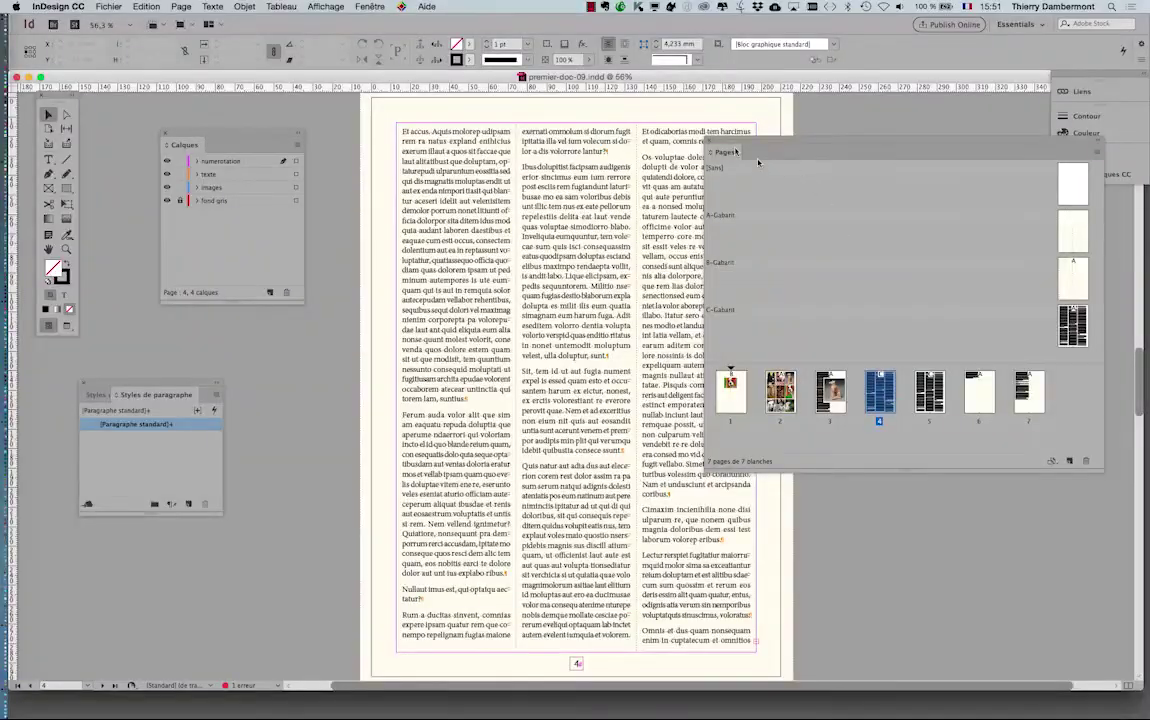
drag(732, 142, 862, 141)
drag(1133, 686, 1136, 636)
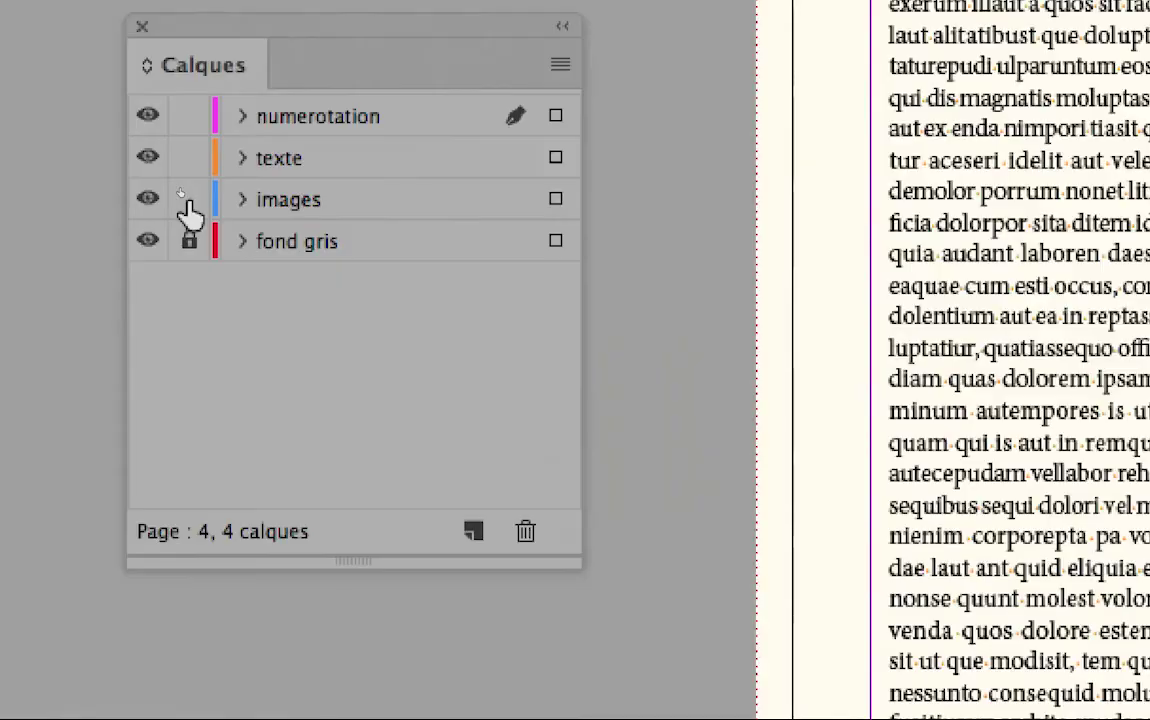
Lock every layer except images and make images the active layer.
alt+click(186, 199)
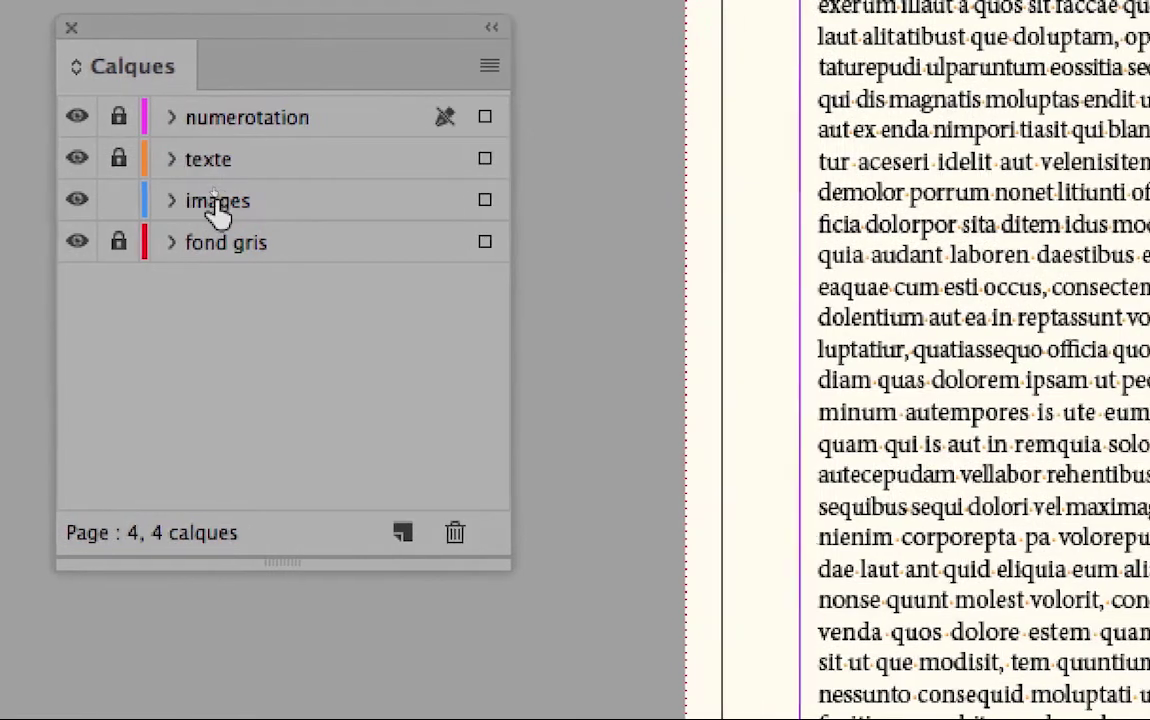
click(214, 200)
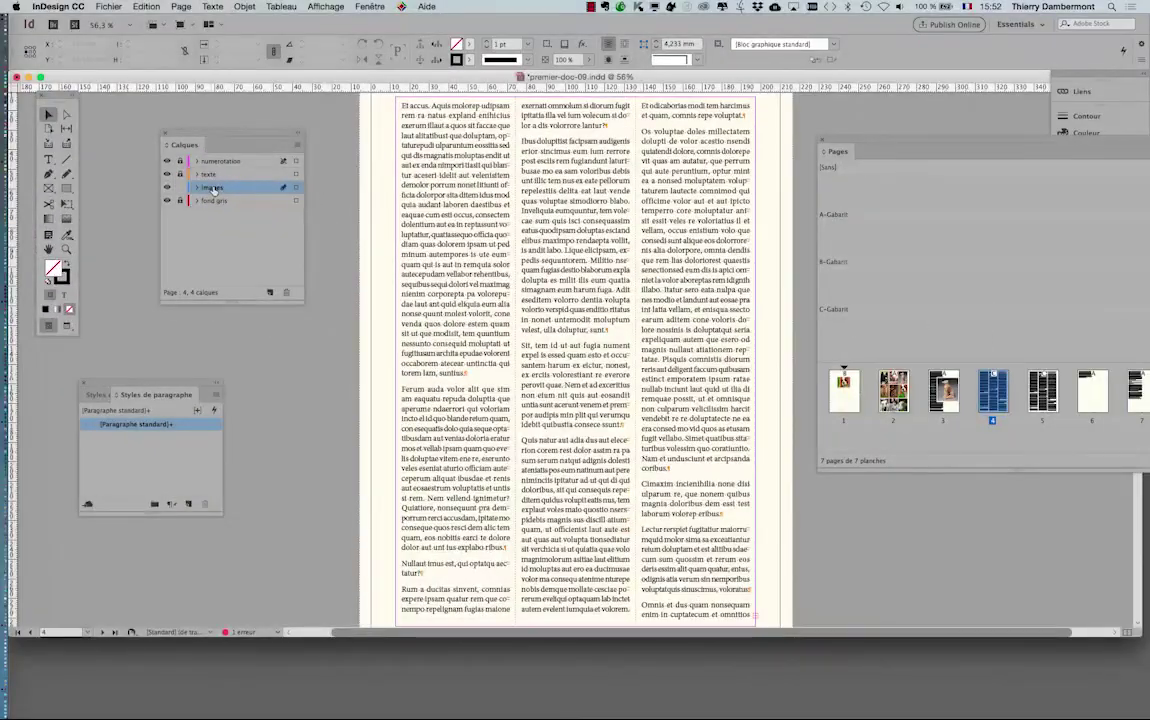
Place vase.psd on page 4 in a frame about 90 mm wide and 113 mm high, and position the vase across the first two text columns.
click(110, 6)
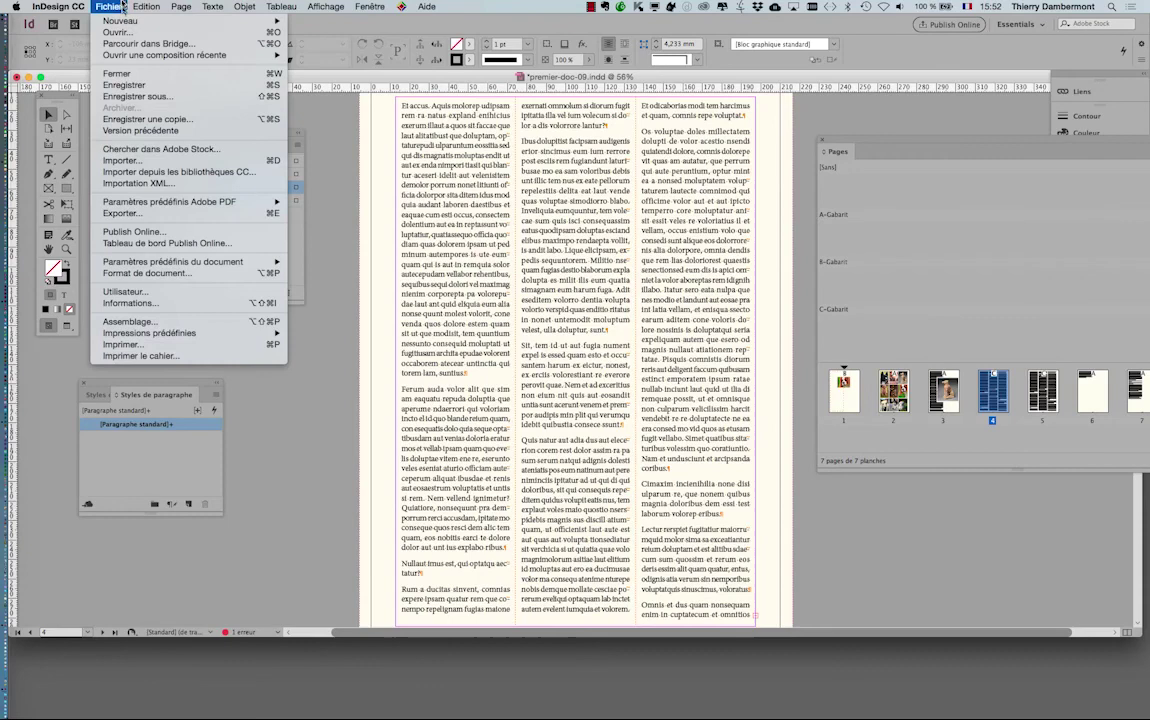
click(136, 147)
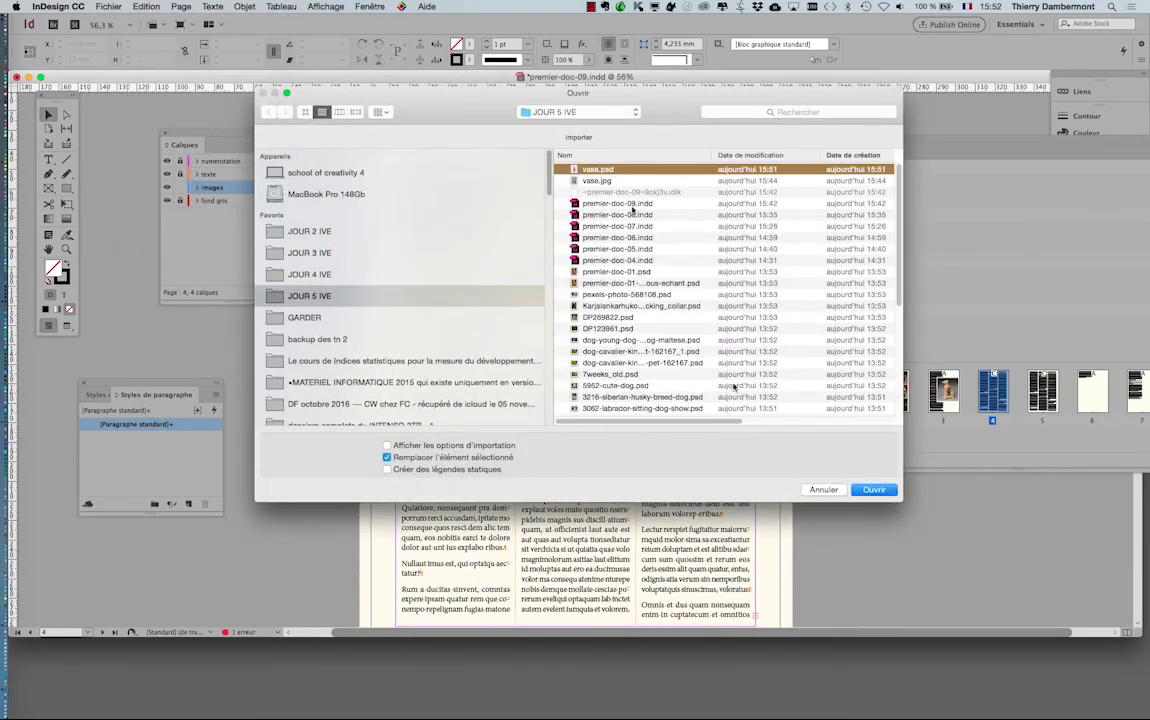
click(873, 489)
mouse_move(462, 193)
mouse_down()
mouse_move(629, 385)
mouse_move(632, 415)
mouse_up()
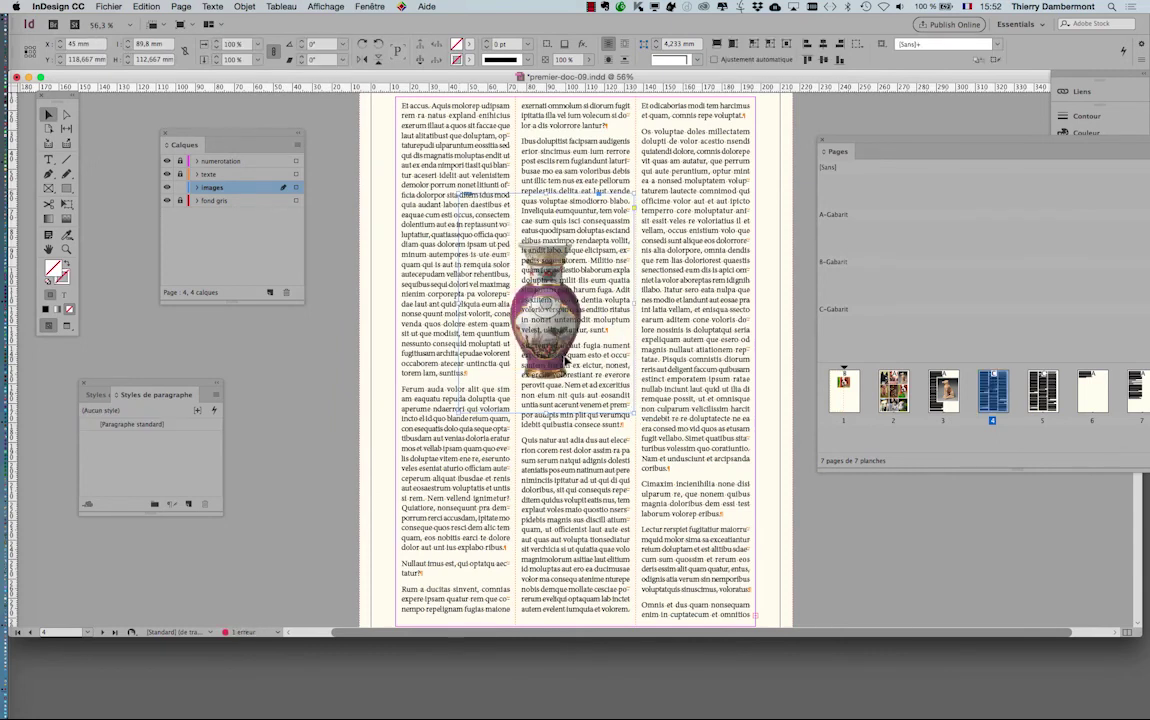
mouse_move(584, 367)
mouse_down()
mouse_move(516, 343)
mouse_move(572, 365)
mouse_up()
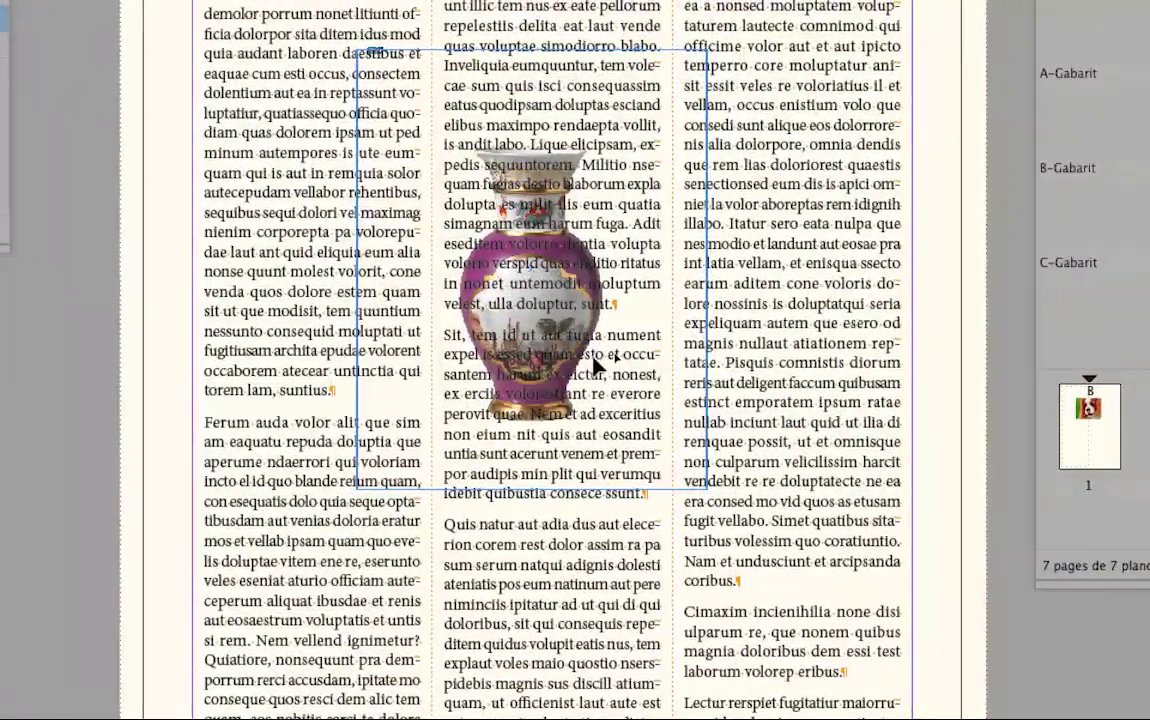
drag(597, 367, 545, 360)
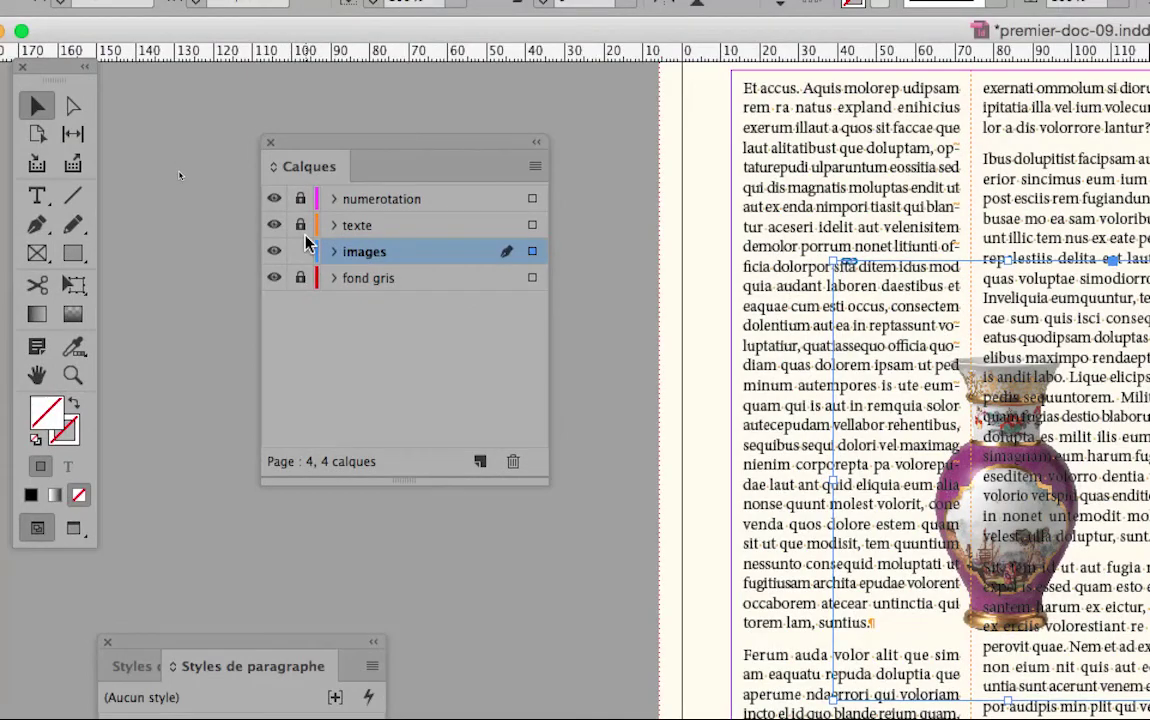